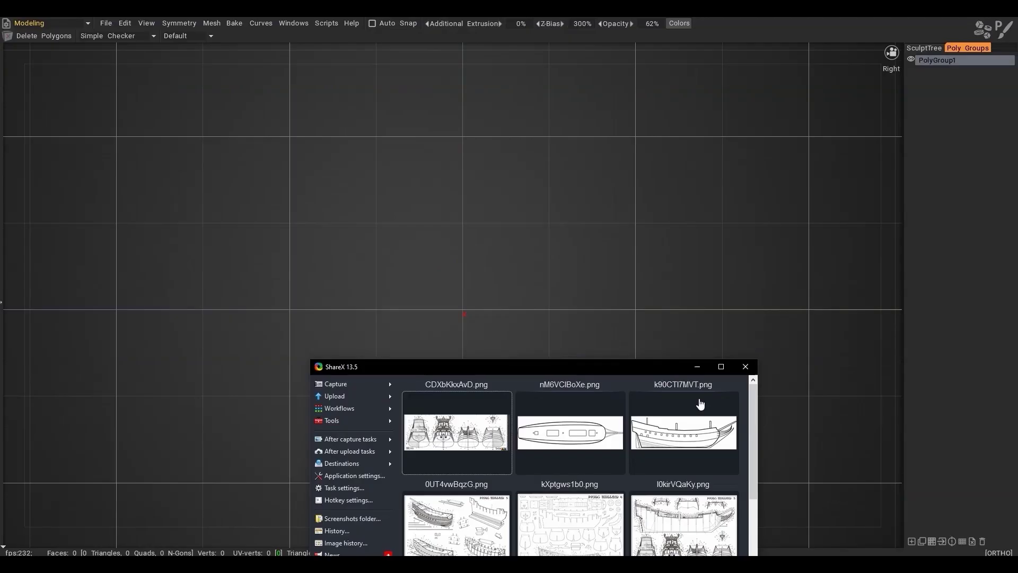
# - Bring the ship's side-view drawing from ShareX into the Right view as a reference image
pyautogui.moveTo(660, 366); pyautogui.dragTo(616, 308)
pyautogui.moveTo(646, 367); pyautogui.dragTo(542, 281)
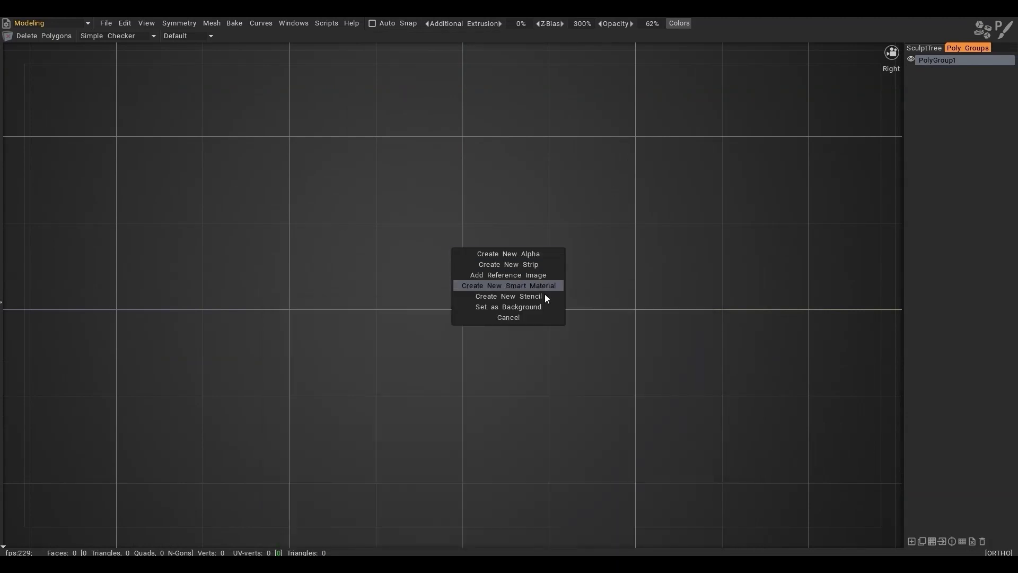
pyautogui.click(517, 280)
pyautogui.scroll(-8, 515, 273)
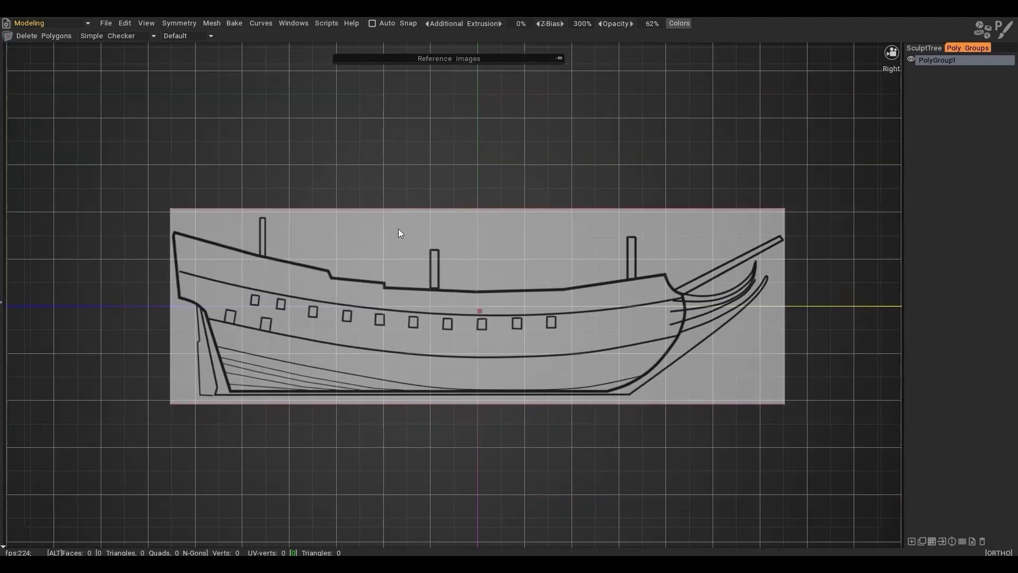
# - Flip the side-view ship reference image along X
pyautogui.click(559, 59)
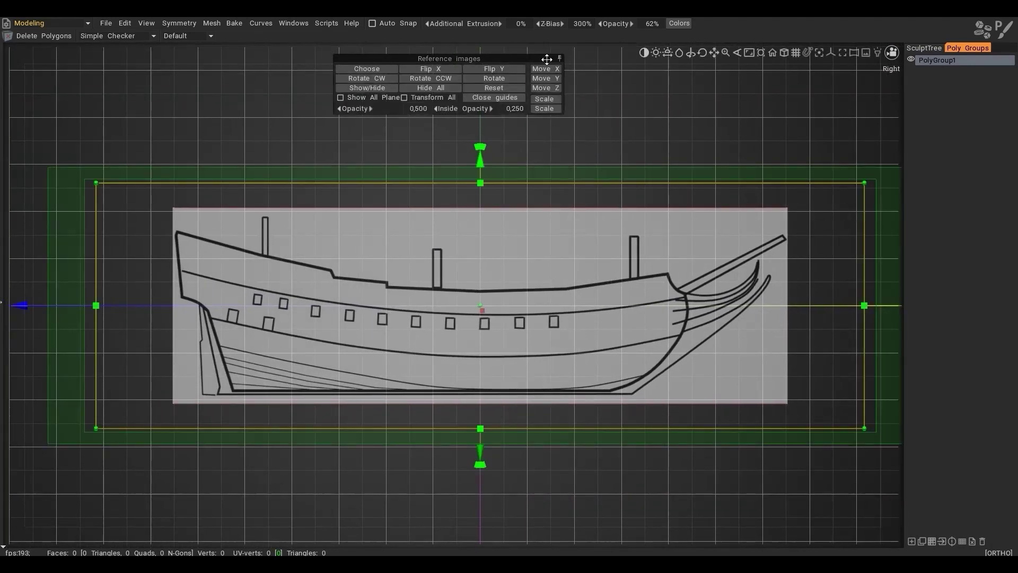
pyautogui.click(438, 70)
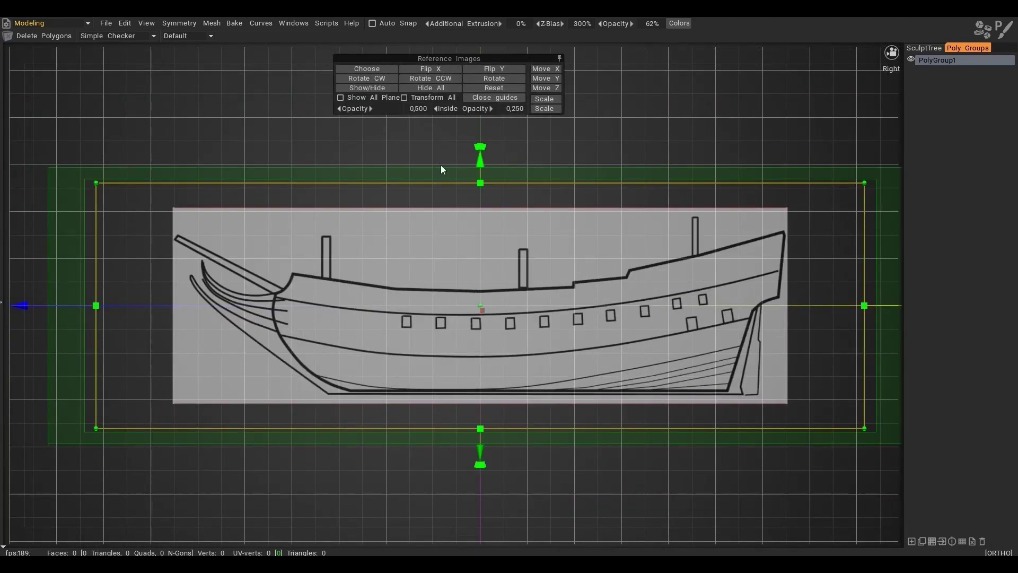
pyautogui.click(559, 59)
# - Bring the ship's deck-plan drawing from ShareX into the Top view as a second reference image
pyautogui.keyDown('alt'); pyautogui.moveTo(513, 173); pyautogui.dragTo(460, 349); pyautogui.keyUp('alt')
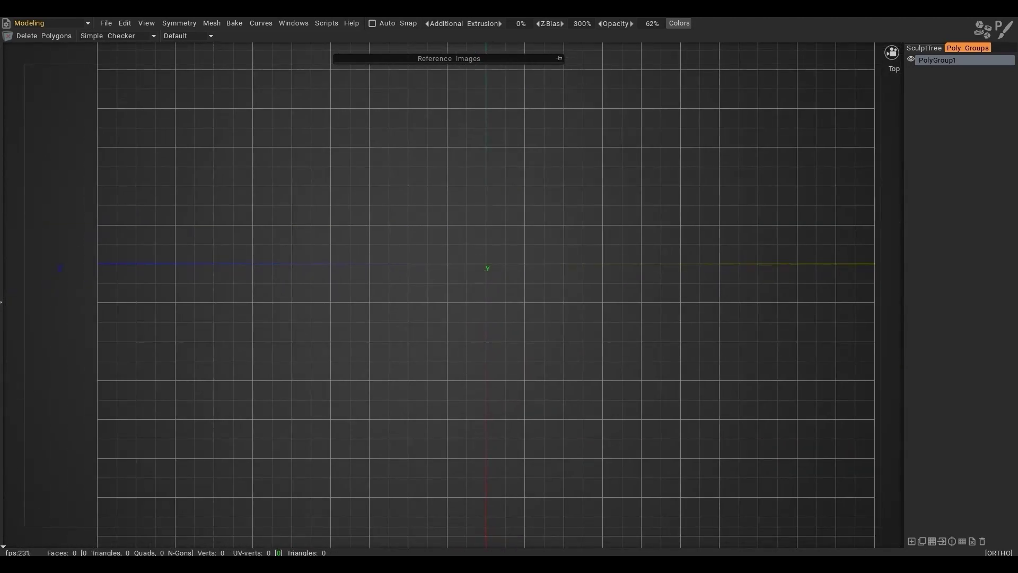
pyautogui.hotkey('alt', 'Tab')
pyautogui.click(536, 368)
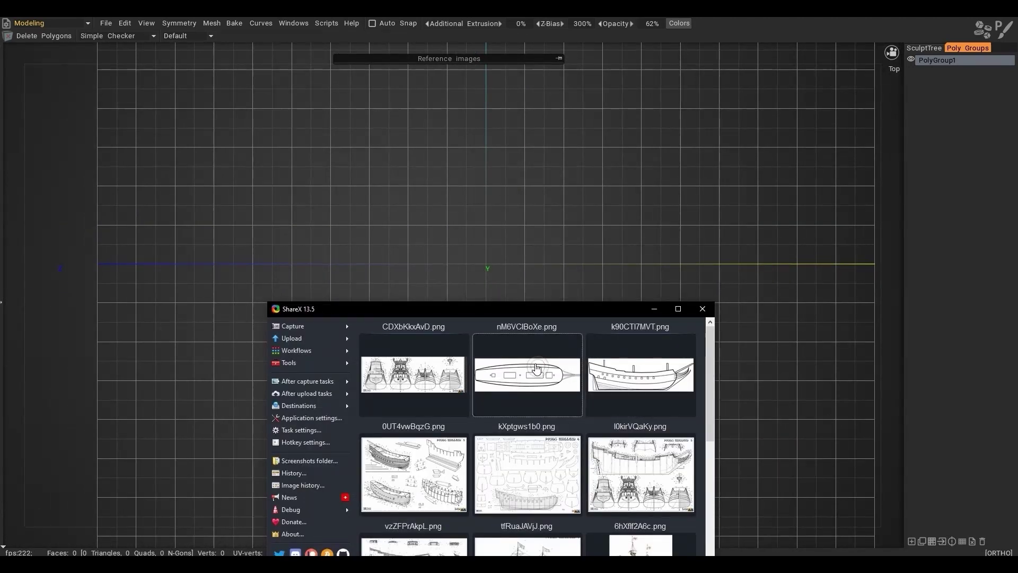
pyautogui.moveTo(457, 233); pyautogui.dragTo(454, 249)
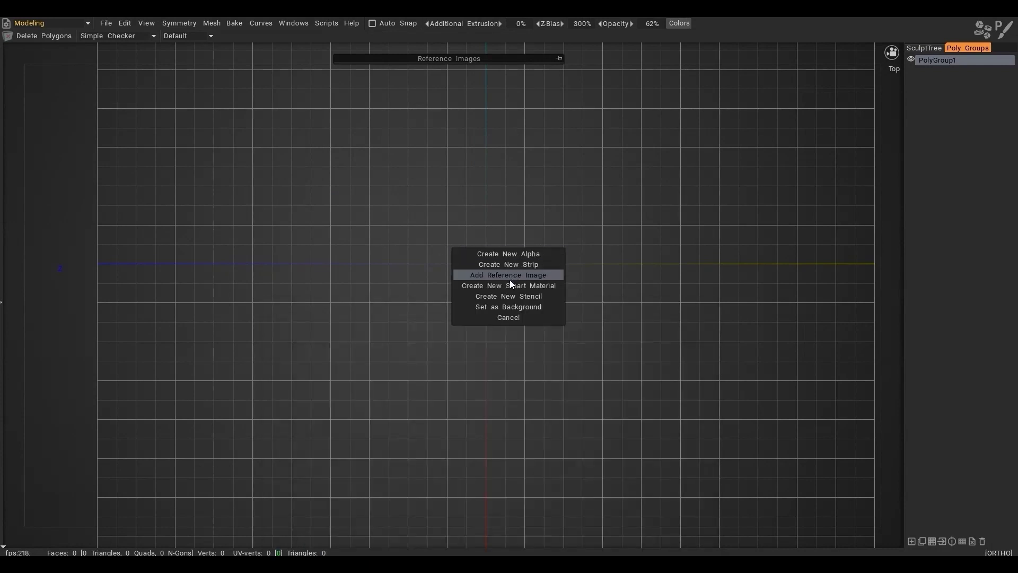
pyautogui.click(510, 276)
pyautogui.moveTo(509, 347)
pyautogui.keyDown('alt'); pyautogui.mouseDown()
pyautogui.moveTo(510, 247)
pyautogui.moveTo(505, 357)
pyautogui.mouseUp(); pyautogui.keyUp('alt')
pyautogui.keyDown('alt'); pyautogui.moveTo(522, 298); pyautogui.dragTo(457, 189); pyautogui.keyUp('alt')
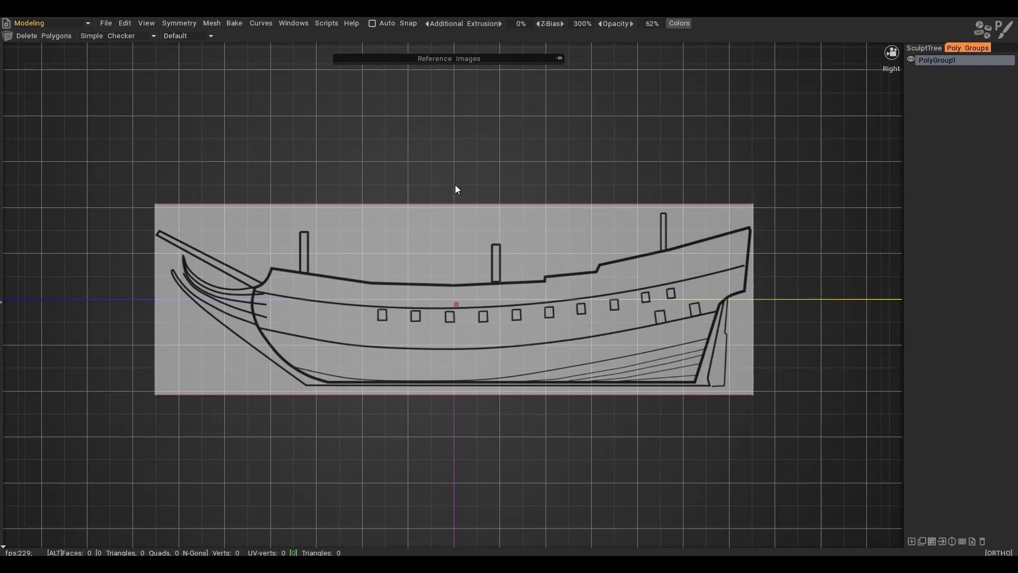
pyautogui.click(558, 58)
pyautogui.keyDown('alt'); pyautogui.moveTo(469, 240); pyautogui.dragTo(553, 84); pyautogui.keyUp('alt')
pyautogui.click(559, 58)
pyautogui.keyDown('alt'); pyautogui.moveTo(520, 214); pyautogui.dragTo(455, 166); pyautogui.keyUp('alt')
pyautogui.keyDown('alt'); pyautogui.moveTo(455, 163); pyautogui.dragTo(330, 168, button='right'); pyautogui.keyUp('alt')
pyautogui.press('5')
pyautogui.press('5')
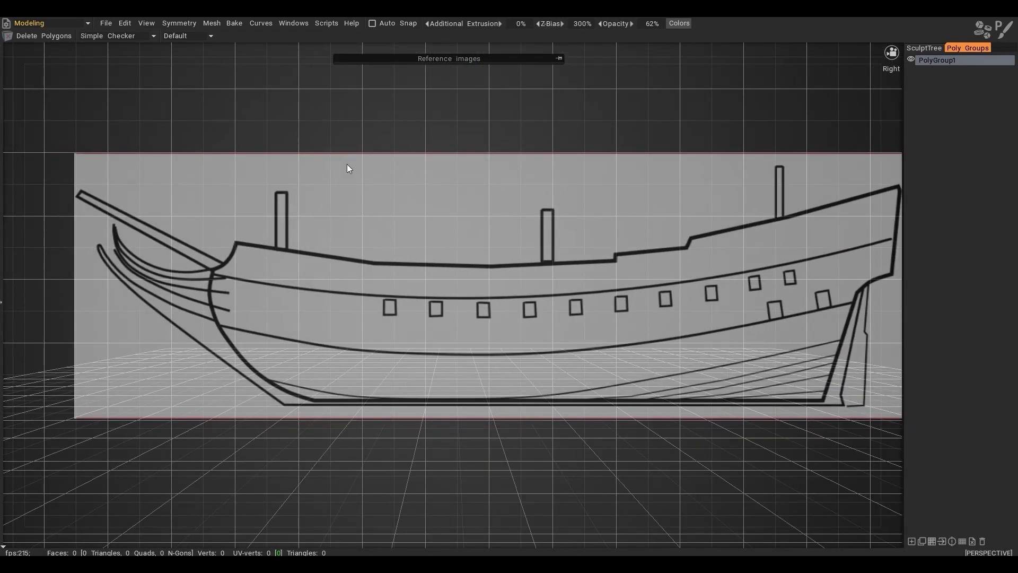
pyautogui.press('5')
# - Using Points to Polygons, place points along the bow lines in the Right view and build the hull's first two stacked quads
pyautogui.press('space')
pyautogui.click(374, 198)
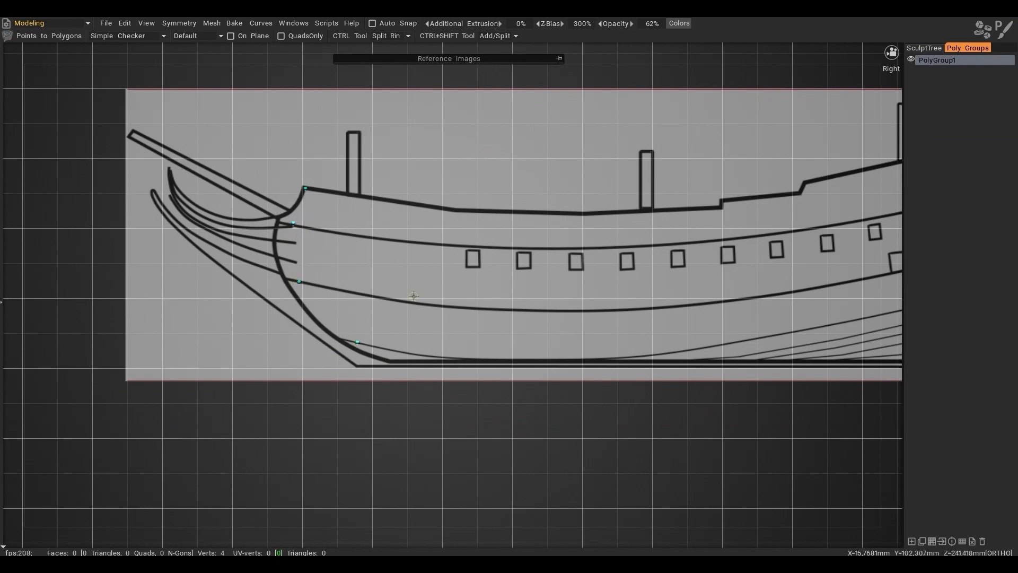
pyautogui.rightClick(366, 254)
pyautogui.click(408, 204)
pyautogui.rightClick(366, 214)
pyautogui.keyDown('alt'); pyautogui.moveTo(366, 212); pyautogui.dragTo(292, 219, button='middle'); pyautogui.keyUp('alt')
pyautogui.moveTo(335, 210); pyautogui.dragTo(341, 212, button='right')
pyautogui.keyDown('alt'); pyautogui.moveTo(356, 245); pyautogui.dragTo(404, 280, button='right'); pyautogui.keyUp('alt')
pyautogui.keyDown('alt'); pyautogui.moveTo(404, 280); pyautogui.dragTo(310, 269, button='middle'); pyautogui.keyUp('alt')
pyautogui.moveTo(243, 294); pyautogui.dragTo(279, 299)
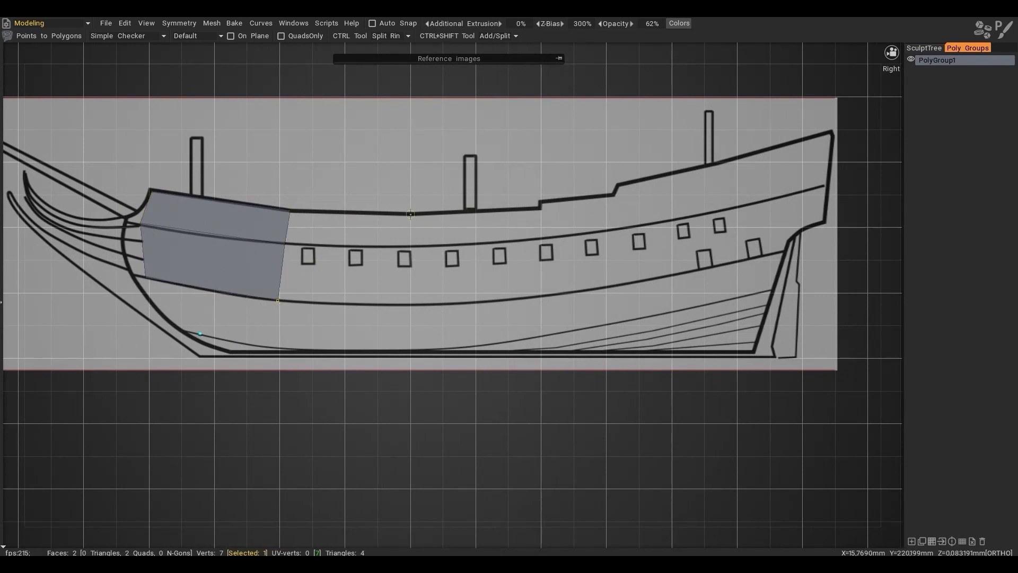
# - Extend the two rows of hull quads from the bow towards the stern, following the rail and plank lines of the reference
pyautogui.click(410, 304)
pyautogui.keyDown('alt'); pyautogui.moveTo(537, 208); pyautogui.dragTo(405, 230, button='middle'); pyautogui.keyUp('alt')
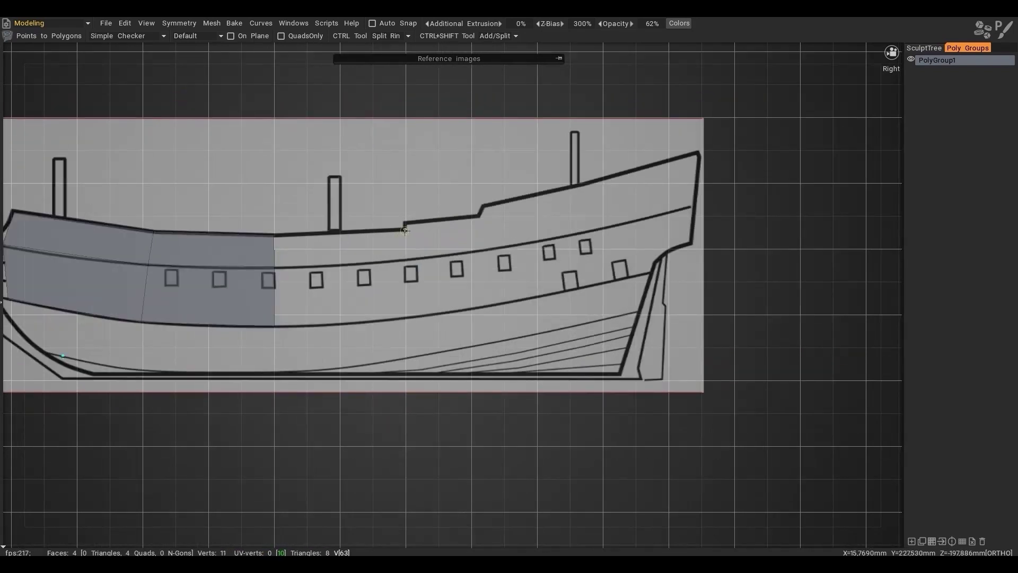
pyautogui.click(411, 317)
pyautogui.keyDown('alt'); pyautogui.moveTo(411, 317); pyautogui.dragTo(298, 332, button='middle'); pyautogui.keyUp('alt')
pyautogui.click(361, 254)
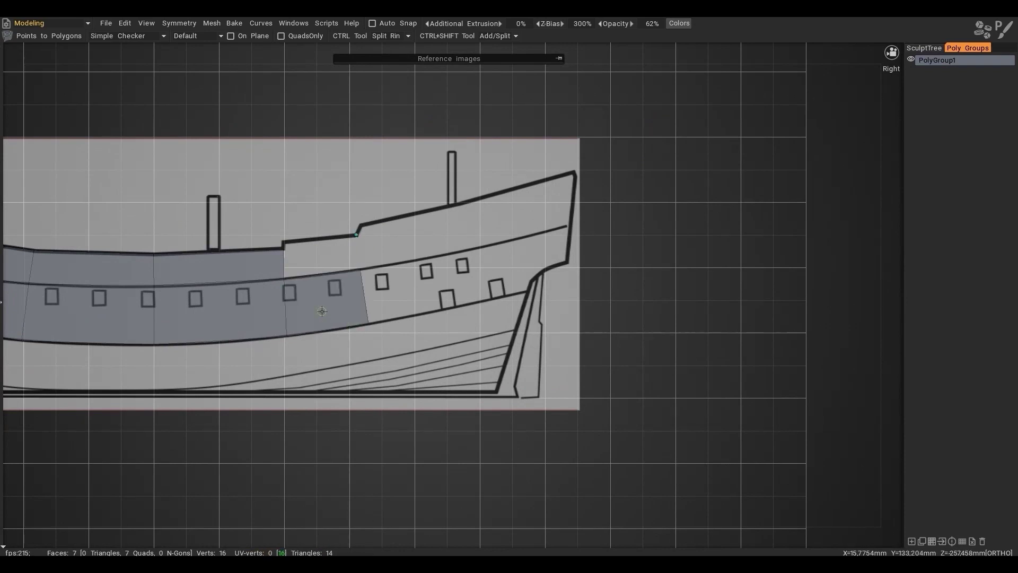
pyautogui.keyDown('alt'); pyautogui.moveTo(361, 254); pyautogui.dragTo(341, 265, button='middle'); pyautogui.keyUp('alt')
pyautogui.scroll(2, 341, 265)
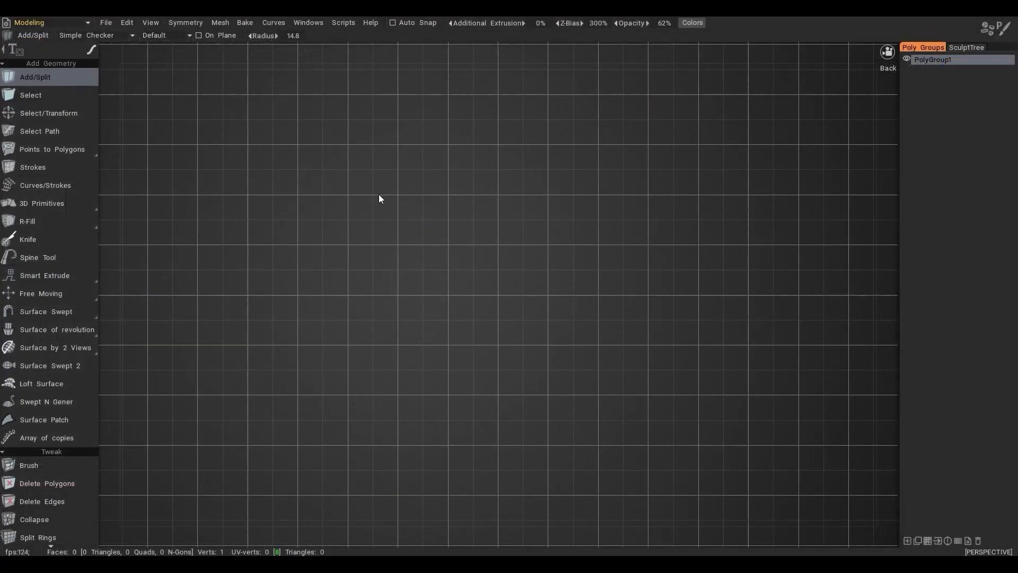
# - Place a 3 by 3 grid of points with Points to Polygons in the empty Back view and fill it with four quads
pyautogui.click(56, 148)
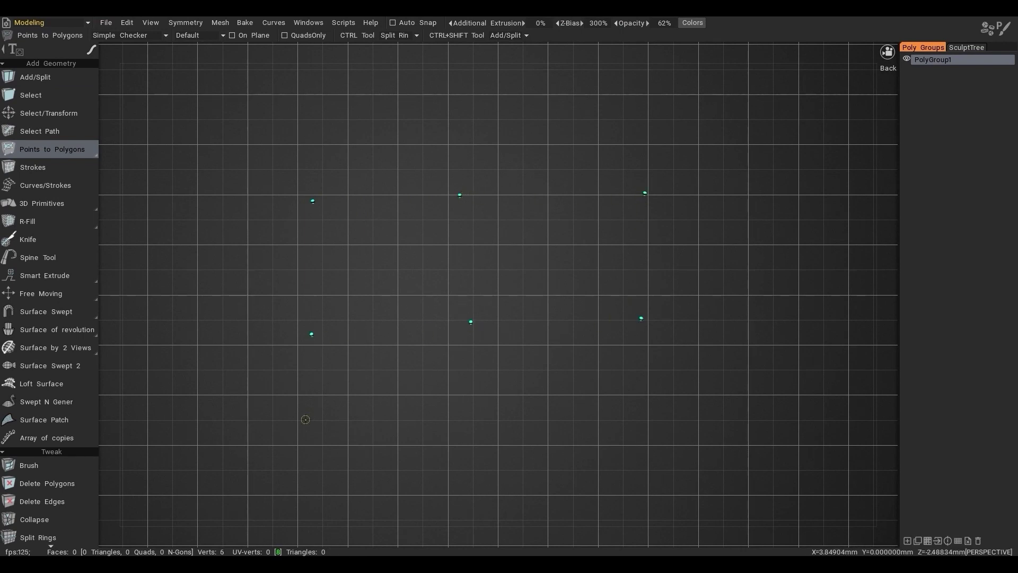
pyautogui.click(656, 425)
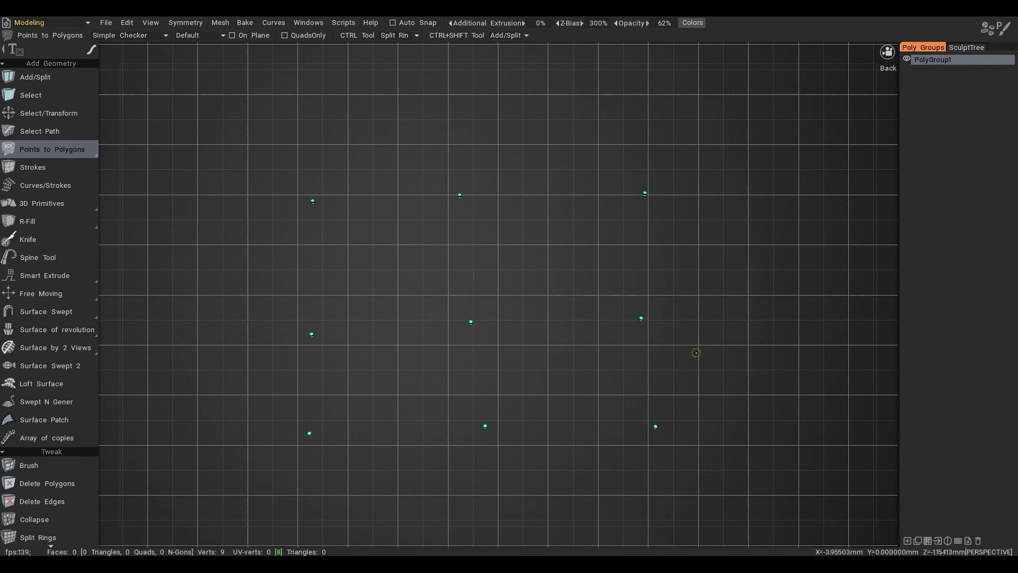
pyautogui.moveTo(644, 191); pyautogui.dragTo(643, 198)
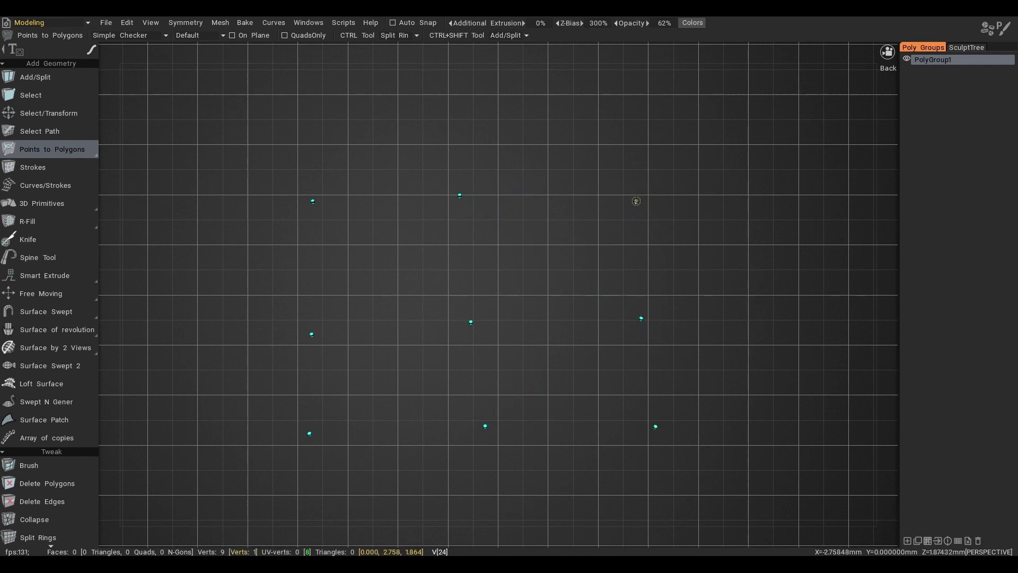
pyautogui.click(548, 247)
pyautogui.click(516, 368)
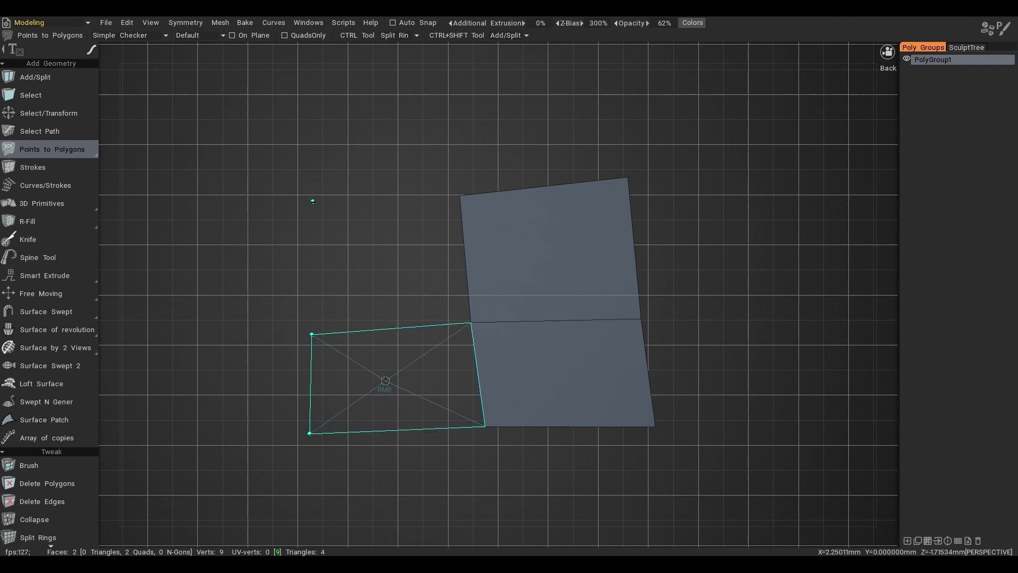
pyautogui.click(384, 377)
pyautogui.click(373, 260)
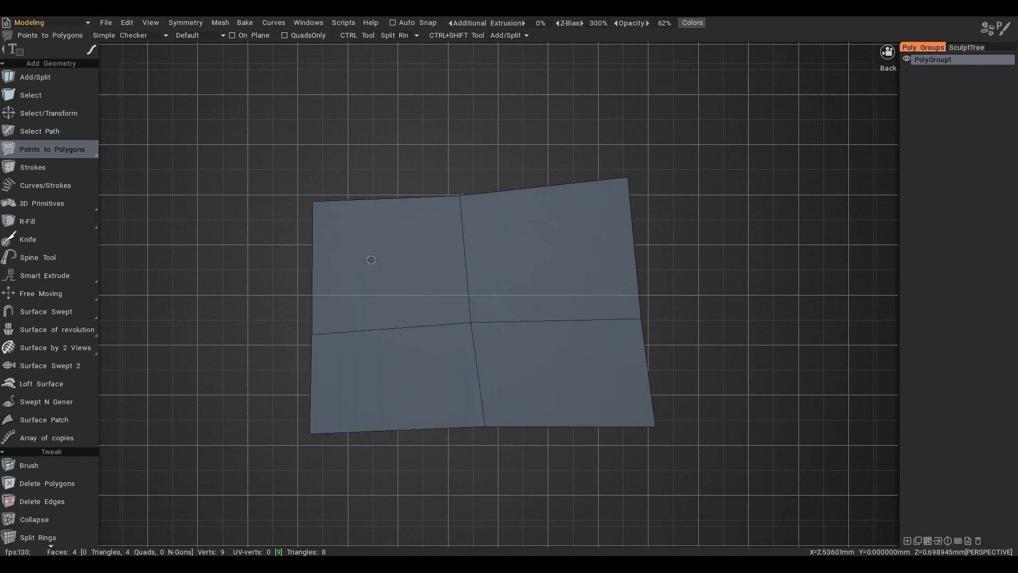
# - Move the four mid-edge vertices of the quad patch outward to give it an octagonal outline
pyautogui.moveTo(460, 196); pyautogui.dragTo(461, 133)
pyautogui.moveTo(643, 322); pyautogui.dragTo(689, 309)
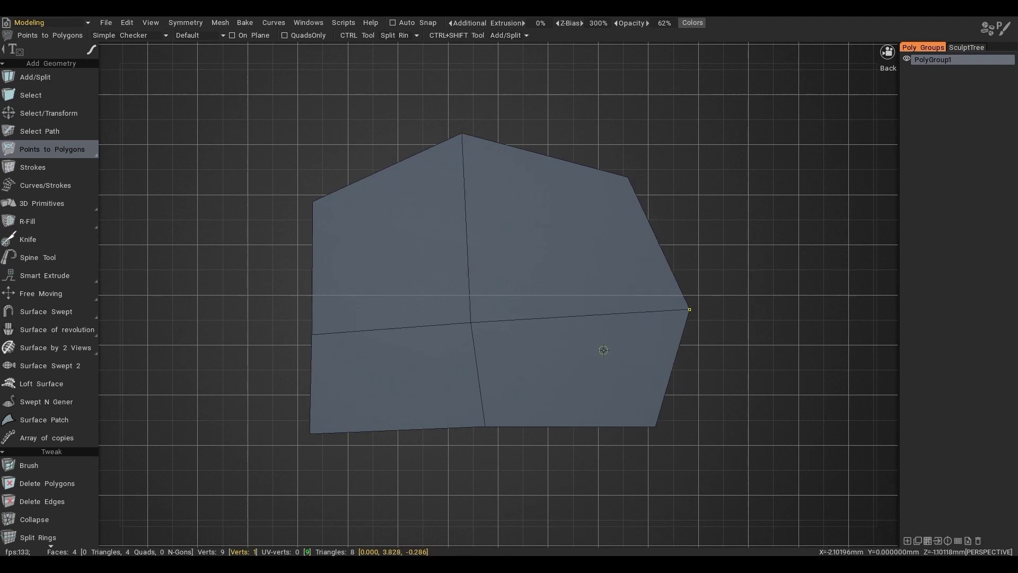
pyautogui.moveTo(482, 424); pyautogui.dragTo(462, 471)
pyautogui.moveTo(318, 332); pyautogui.dragTo(267, 326)
# - Split the octagonal patch with additional horizontal and vertical edge loops using Split Rings
pyautogui.moveTo(464, 234)
pyautogui.keyDown('ctrl'); pyautogui.mouseDown(button='right')
pyautogui.moveTo(506, 228)
pyautogui.moveTo(480, 242)
pyautogui.mouseUp(button='right'); pyautogui.keyUp('ctrl')
pyautogui.moveTo(465, 235); pyautogui.dragTo(452, 217)
pyautogui.keyDown('ctrl'); pyautogui.click(645, 213); pyautogui.keyUp('ctrl')
pyautogui.keyDown('ctrl'); pyautogui.click(657, 261); pyautogui.keyUp('ctrl')
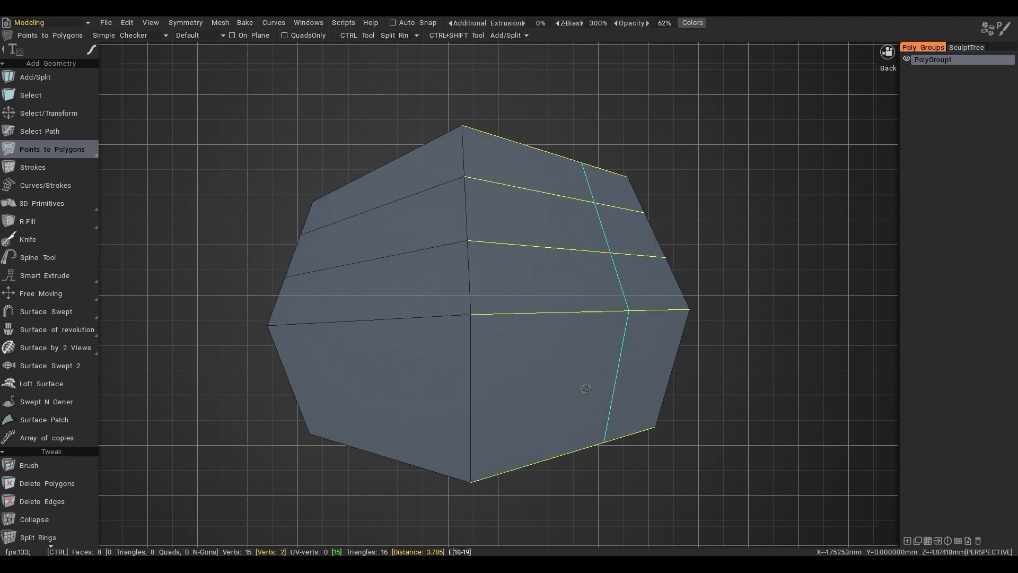
pyautogui.keyDown('ctrl'); pyautogui.click(662, 367); pyautogui.keyUp('ctrl')
pyautogui.keyDown('ctrl'); pyautogui.click(532, 373); pyautogui.keyUp('ctrl')
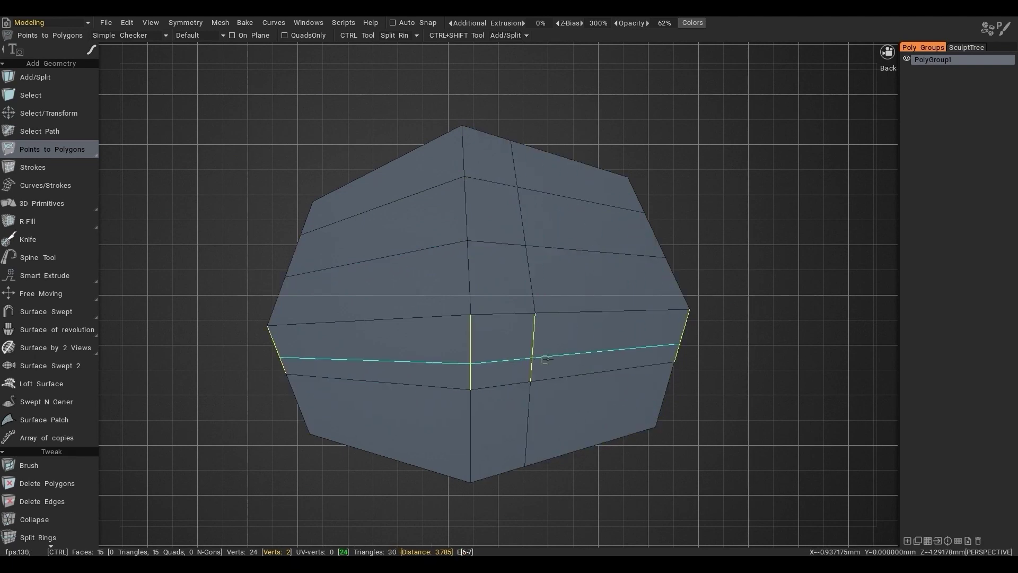
pyautogui.keyDown('ctrl'); pyautogui.click(607, 347); pyautogui.keyUp('ctrl')
pyautogui.keyDown('ctrl'); pyautogui.click(411, 320); pyautogui.keyUp('ctrl')
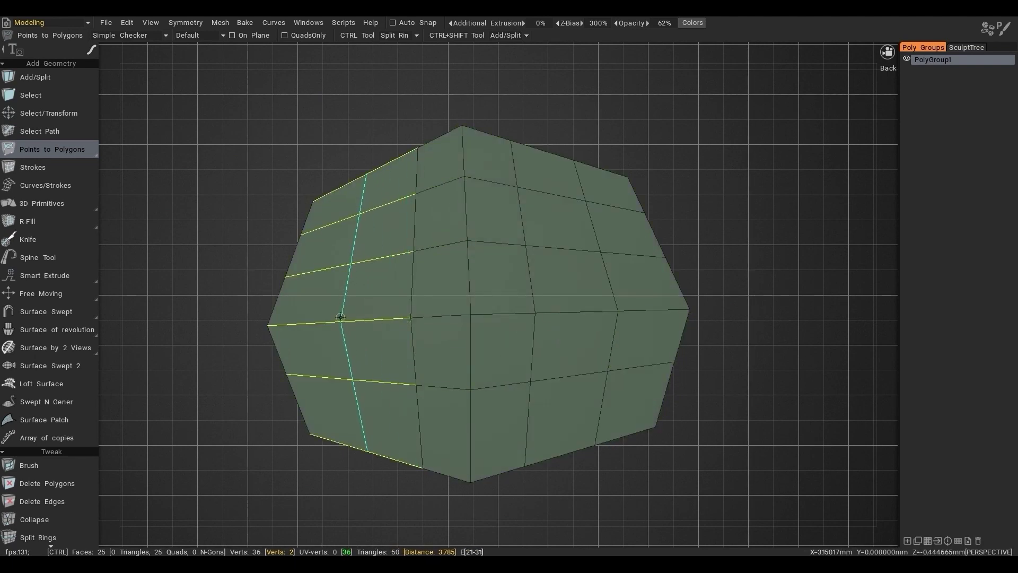
# - Move the upper and lower border vertices of the patch outward to round its outline
pyautogui.keyDown('ctrl'); pyautogui.click(362, 159); pyautogui.keyUp('ctrl')
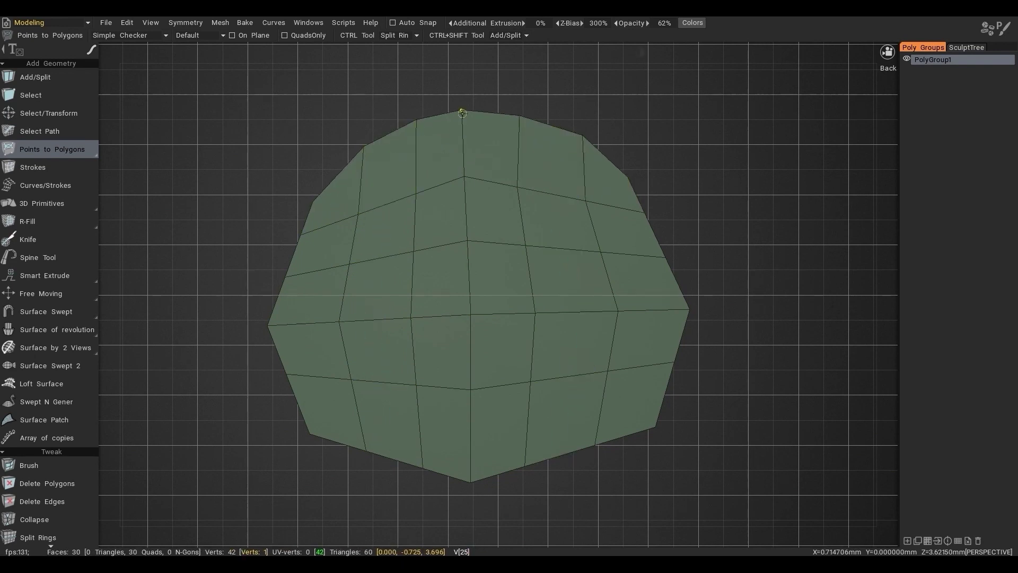
pyautogui.keyDown('ctrl'); pyautogui.moveTo(383, 455); pyautogui.dragTo(381, 492, button='right'); pyautogui.keyUp('ctrl')
pyautogui.keyDown('ctrl'); pyautogui.moveTo(555, 454); pyautogui.dragTo(559, 489, button='right'); pyautogui.keyUp('ctrl')
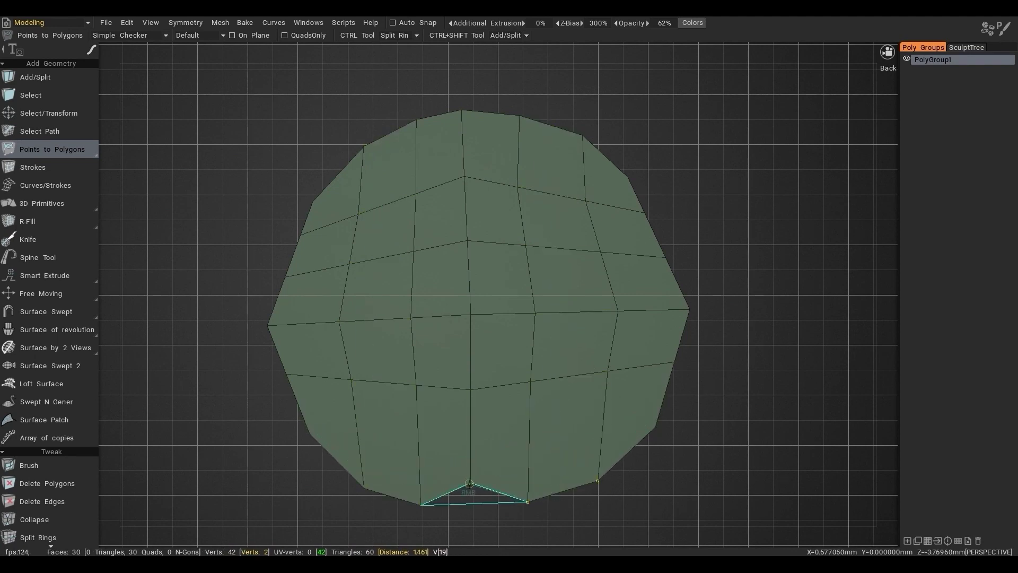
pyautogui.moveTo(470, 482); pyautogui.dragTo(464, 514, button='right')
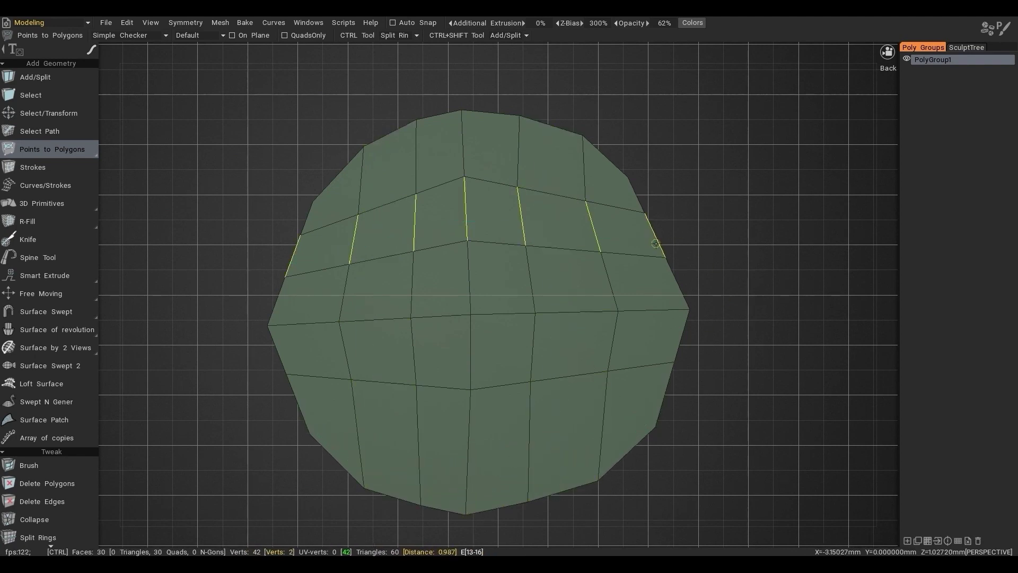
pyautogui.hotkey('ctrl', 'z')
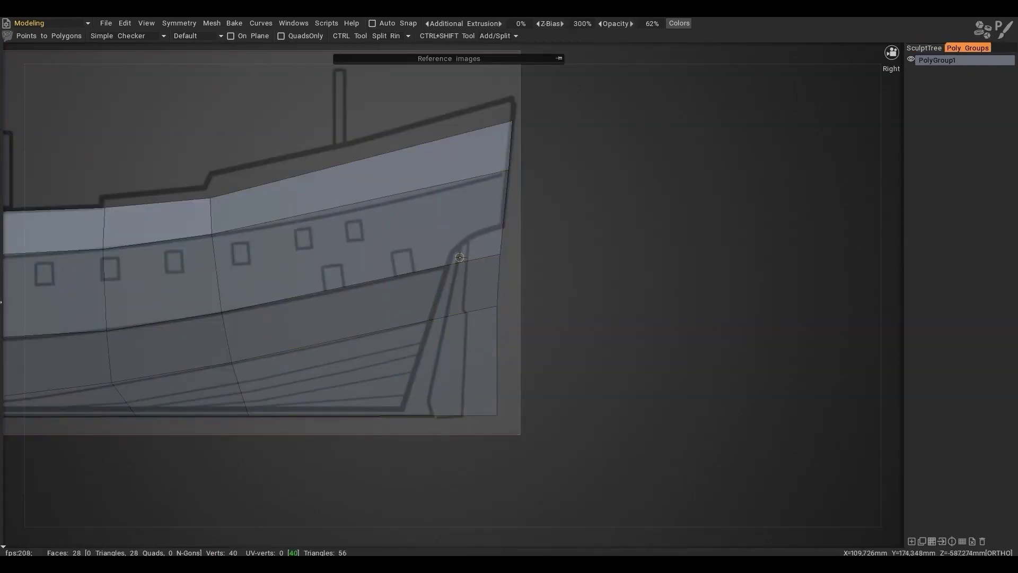
# - Cut the hull mesh with the Knife along a slanted line following the sternpost in the reference
pyautogui.press('space')
pyautogui.click(474, 197)
pyautogui.click(470, 120)
pyautogui.press('space')
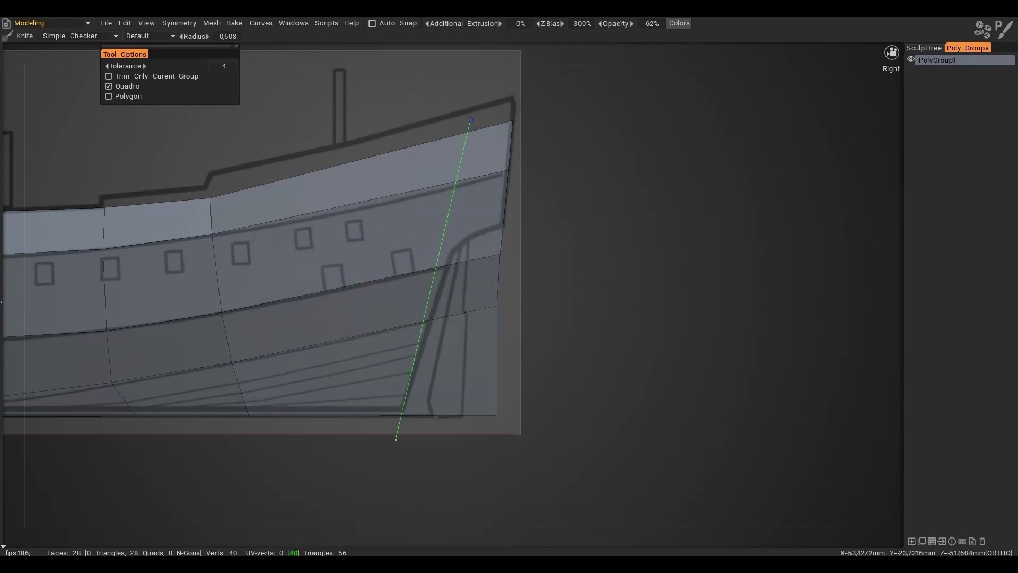
pyautogui.click(426, 357)
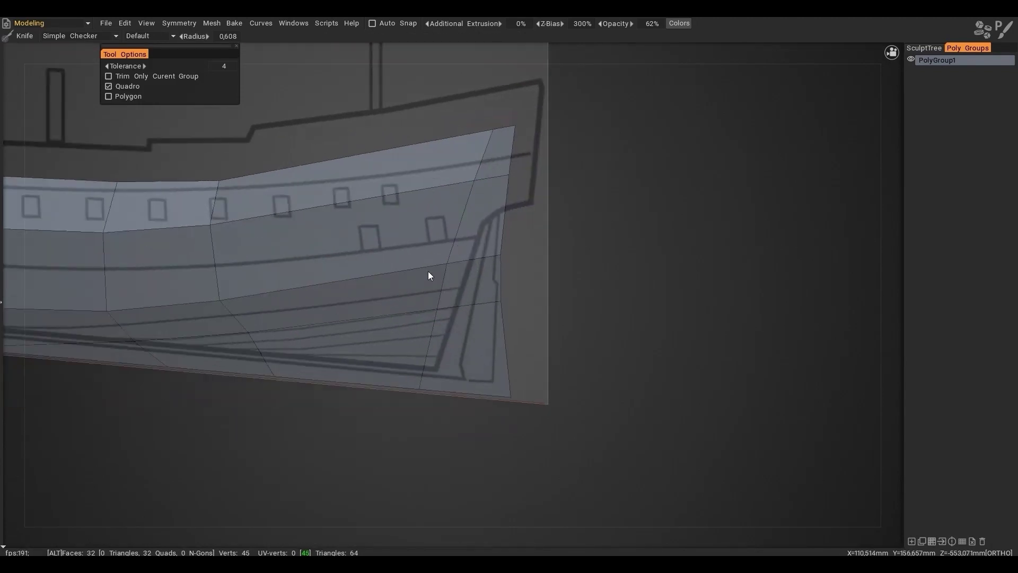
pyautogui.scroll(1, 526, 241)
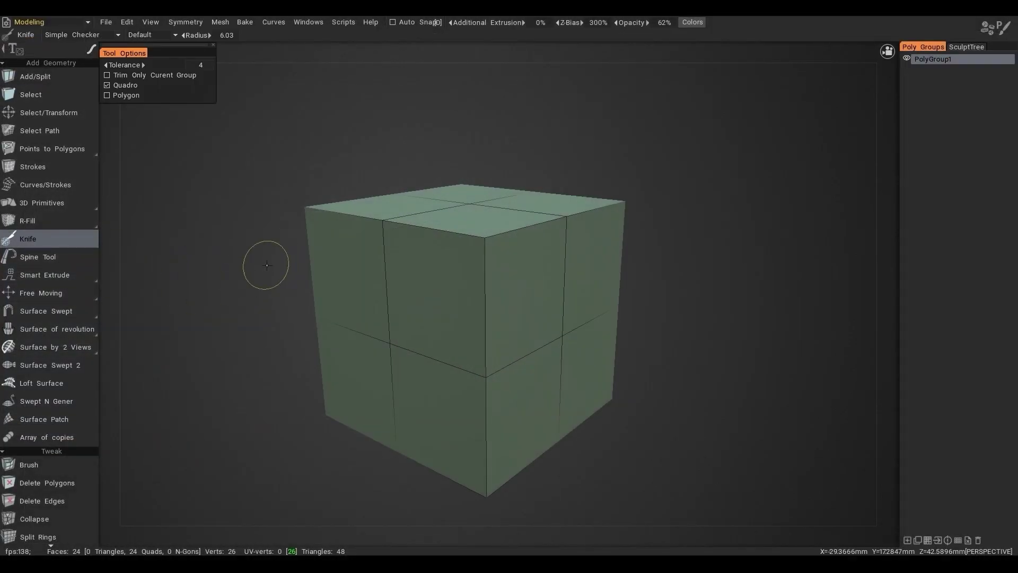
# - Try a straight horizontal Knife cut through the upper half of the cube and undo it
pyautogui.click(267, 265)
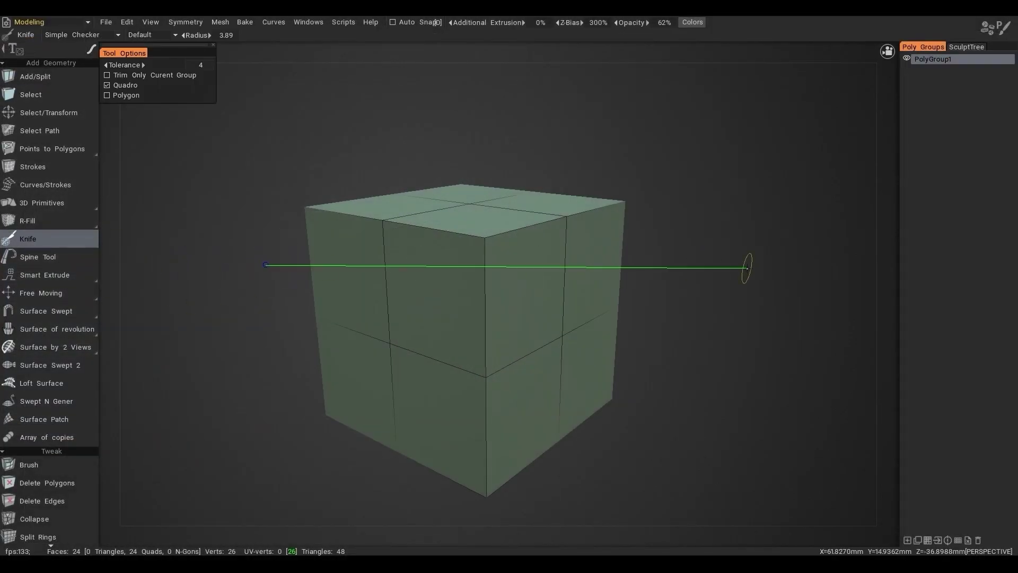
pyautogui.click(756, 272)
pyautogui.click(726, 379)
pyautogui.moveTo(562, 326)
pyautogui.keyDown('alt'); pyautogui.mouseDown()
pyautogui.moveTo(453, 316)
pyautogui.moveTo(557, 313)
pyautogui.mouseUp(); pyautogui.keyUp('alt')
pyautogui.hotkey('ctrl', 'z')
pyautogui.hotkey('ctrl', 'z')
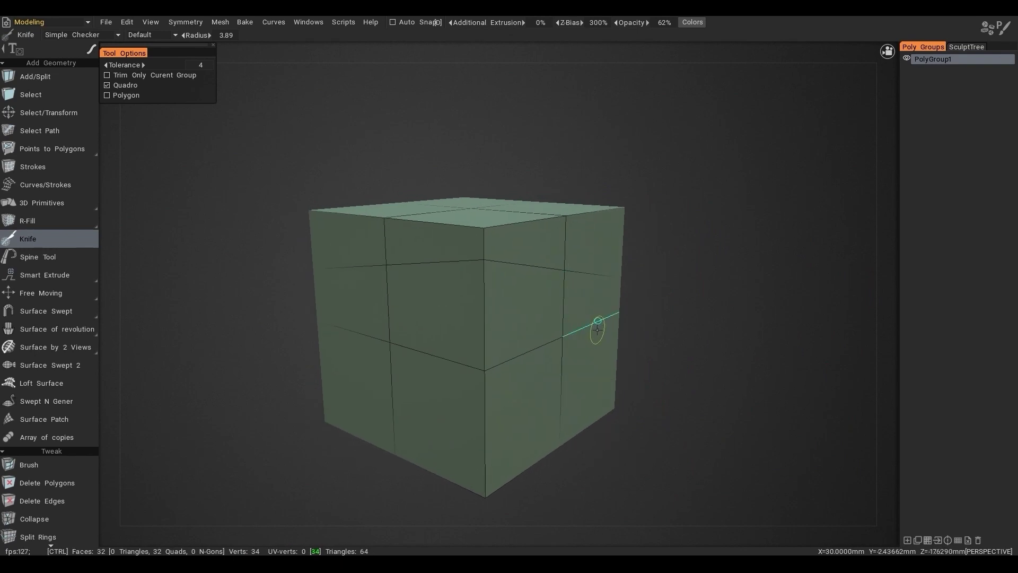
# - Draw a new Knife cut across the lower half of the cube
pyautogui.press('space')
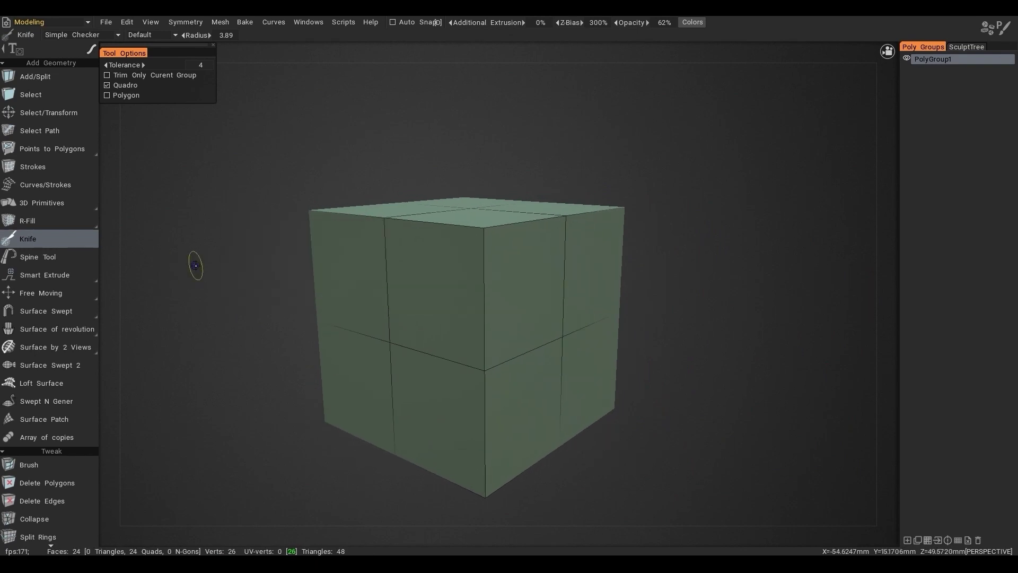
pyautogui.click(278, 377)
pyautogui.click(784, 400)
pyautogui.moveTo(784, 399)
pyautogui.keyDown('alt'); pyautogui.mouseDown()
pyautogui.moveTo(417, 345)
pyautogui.moveTo(454, 357)
pyautogui.moveTo(368, 364)
pyautogui.mouseUp(); pyautogui.keyUp('alt')
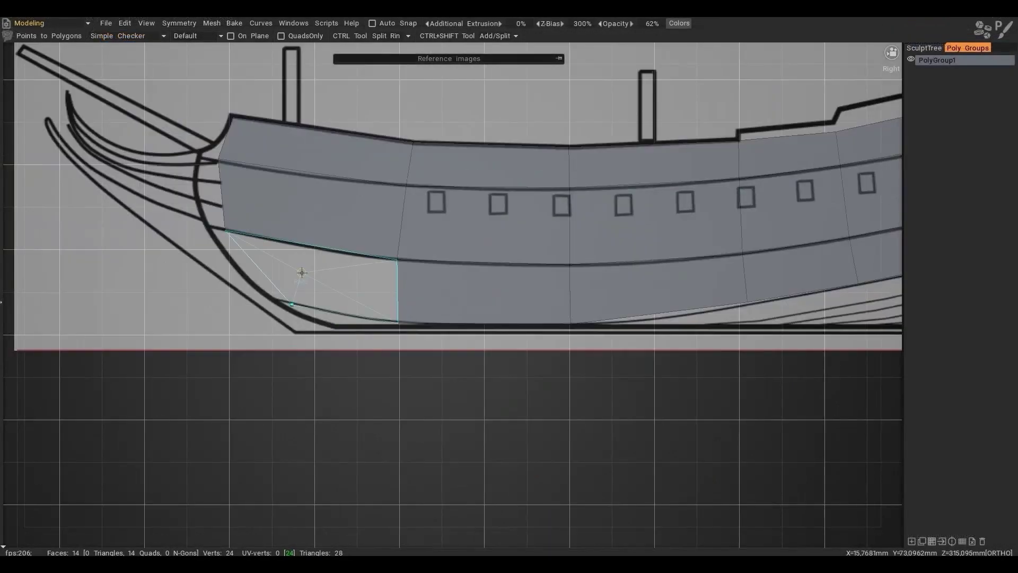
# - Fill the open lower bow section of the ship hull with a polygon
pyautogui.click(251, 233)
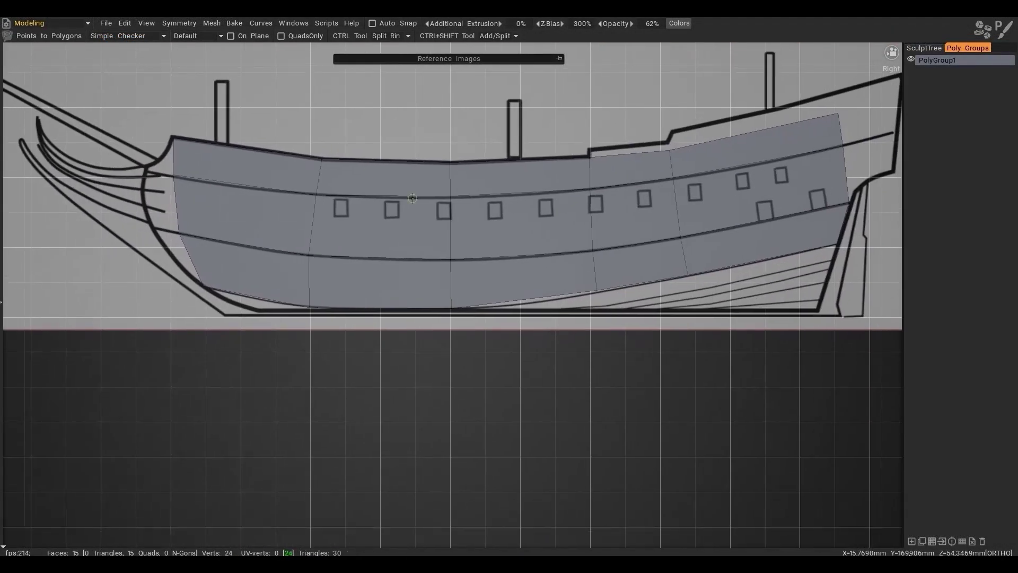
# - Move the hull's stern vertices aft so they meet the stern outline in the side reference
pyautogui.keyDown('alt'); pyautogui.moveTo(546, 200); pyautogui.dragTo(487, 235, button='middle'); pyautogui.keyUp('alt')
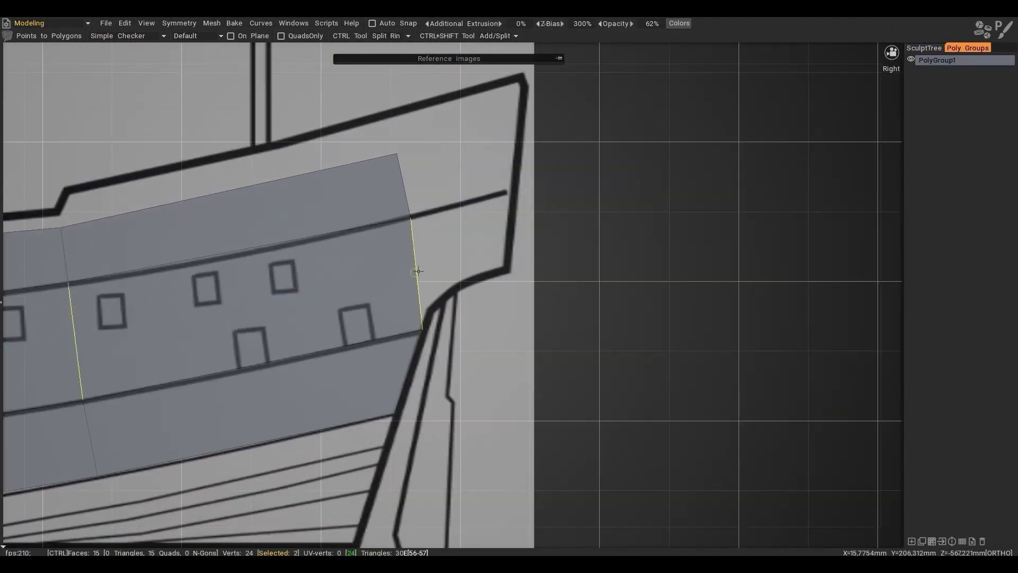
pyautogui.keyDown('ctrl'); pyautogui.moveTo(404, 198); pyautogui.dragTo(509, 166, button='right'); pyautogui.keyUp('ctrl')
pyautogui.moveTo(503, 121); pyautogui.dragTo(519, 112, button='right')
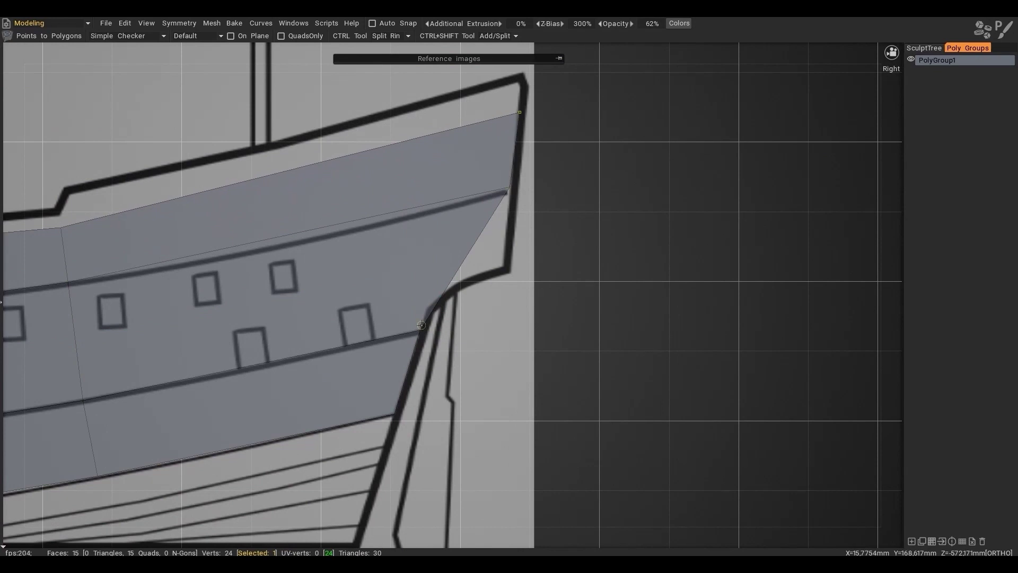
pyautogui.moveTo(420, 332); pyautogui.dragTo(507, 304, button='right')
pyautogui.keyDown('alt'); pyautogui.moveTo(508, 304); pyautogui.dragTo(524, 264, button='middle'); pyautogui.keyUp('alt')
pyautogui.moveTo(416, 370); pyautogui.dragTo(515, 348, button='right')
pyautogui.keyDown('alt'); pyautogui.moveTo(523, 284); pyautogui.dragTo(482, 382, button='middle'); pyautogui.keyUp('alt')
pyautogui.scroll(-1, 500, 320)
pyautogui.scroll(-3, 500, 320)
pyautogui.keyDown('alt'); pyautogui.moveTo(500, 320); pyautogui.dragTo(693, 230, button='middle'); pyautogui.keyUp('alt')
pyautogui.scroll(-4, 693, 229)
pyautogui.keyDown('alt'); pyautogui.moveTo(403, 260); pyautogui.dragTo(499, 271); pyautogui.keyUp('alt')
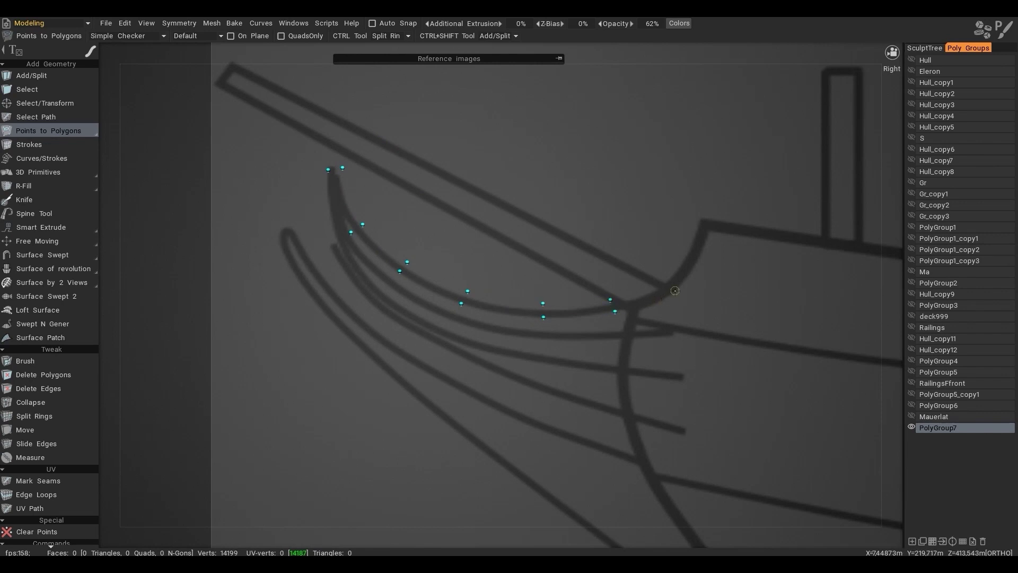
# - Place the last point along the curved bow rail in the side reference and fill the paired points with a strip of polygons
pyautogui.click(706, 243)
pyautogui.rightClick(346, 199)
pyautogui.rightClick(380, 248)
pyautogui.rightClick(434, 282)
pyautogui.rightClick(504, 304)
pyautogui.rightClick(577, 308)
pyautogui.rightClick(642, 295)
pyautogui.rightClick(684, 262)
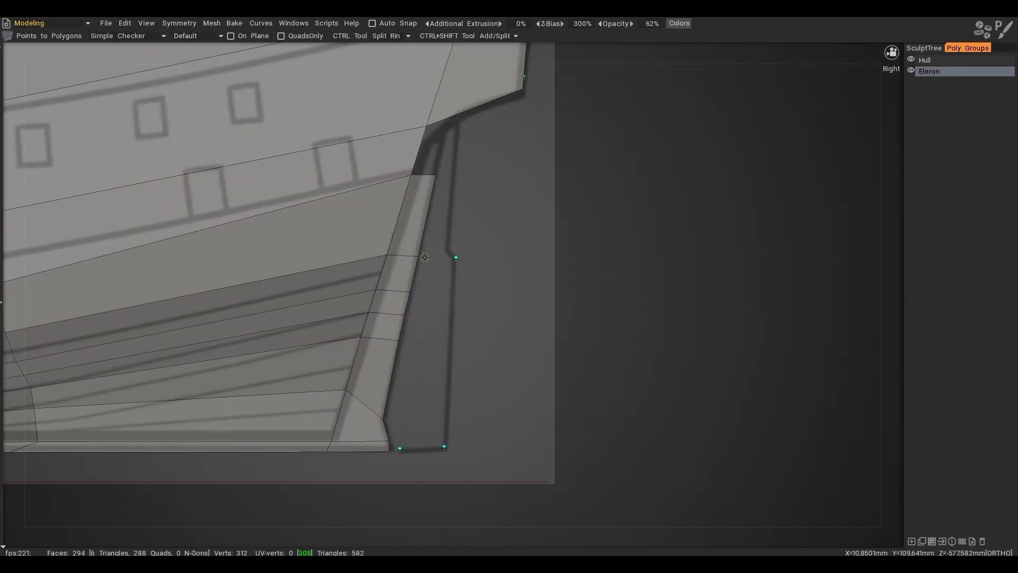
# - Place the remaining points around the rudder outline in the Eleron group and fill them with polygons
pyautogui.click(425, 256)
pyautogui.click(445, 126)
pyautogui.keyDown('ctrl'); pyautogui.click(444, 260); pyautogui.keyUp('ctrl')
pyautogui.scroll(-2, 472, 259)
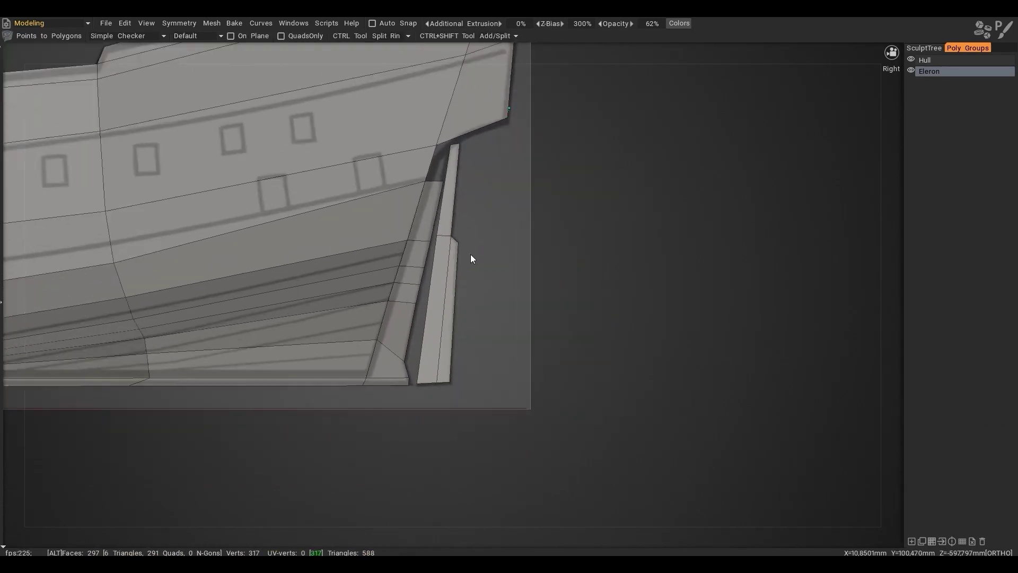
pyautogui.scroll(2, 471, 258)
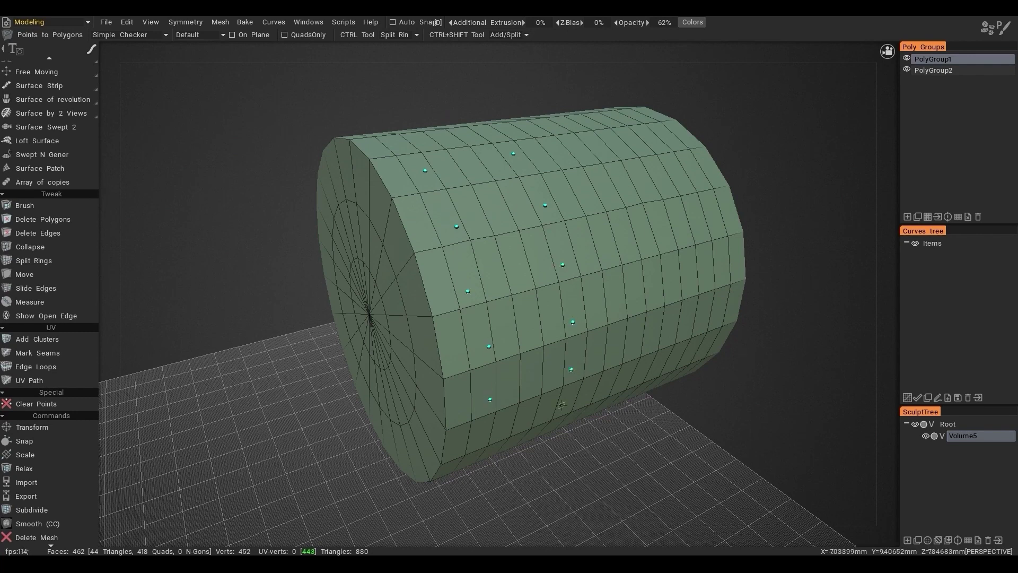
# - Place the last point on the cylinder and fill the paired points with a five-quad strip in PolyGroup2
pyautogui.click(486, 435)
pyautogui.click(937, 71)
pyautogui.rightClick(528, 404)
pyautogui.rightClick(531, 361)
pyautogui.rightClick(525, 313)
pyautogui.rightClick(511, 246)
pyautogui.rightClick(492, 186)
# - Apply a freehand edit to the new quad strip on the cylinder's surface
pyautogui.click(957, 216)
pyautogui.moveTo(763, 303); pyautogui.dragTo(675, 313)
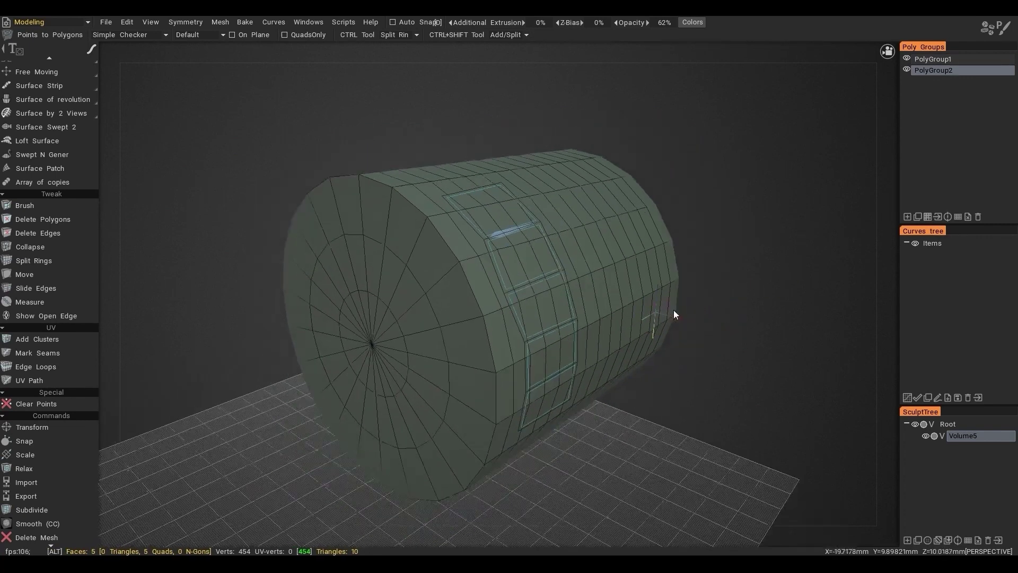
pyautogui.scroll(3, 684, 323)
pyautogui.press('space')
pyautogui.press('2')
pyautogui.press('space')
pyautogui.press('4')
pyautogui.moveTo(564, 273); pyautogui.dragTo(591, 266)
pyautogui.press('Return')
pyautogui.scroll(-2, 719, 271)
pyautogui.keyDown('alt'); pyautogui.moveTo(670, 248); pyautogui.dragTo(689, 262); pyautogui.keyUp('alt')
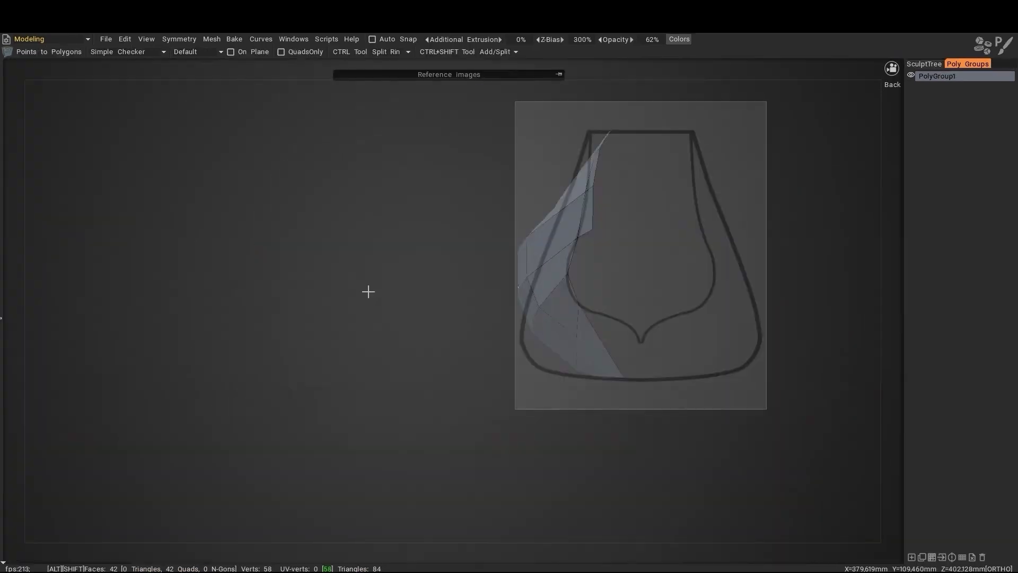
# - Select the hull's cross-section edge loop just forward of the stern and move it down and outward in the back view
pyautogui.keyDown('alt'); pyautogui.moveTo(414, 271); pyautogui.dragTo(517, 274, button='right'); pyautogui.keyUp('alt')
pyautogui.press('space')
pyautogui.click(530, 80)
pyautogui.keyDown('ctrl'); pyautogui.click(501, 241); pyautogui.keyUp('ctrl')
pyautogui.moveTo(498, 244); pyautogui.dragTo(490, 235)
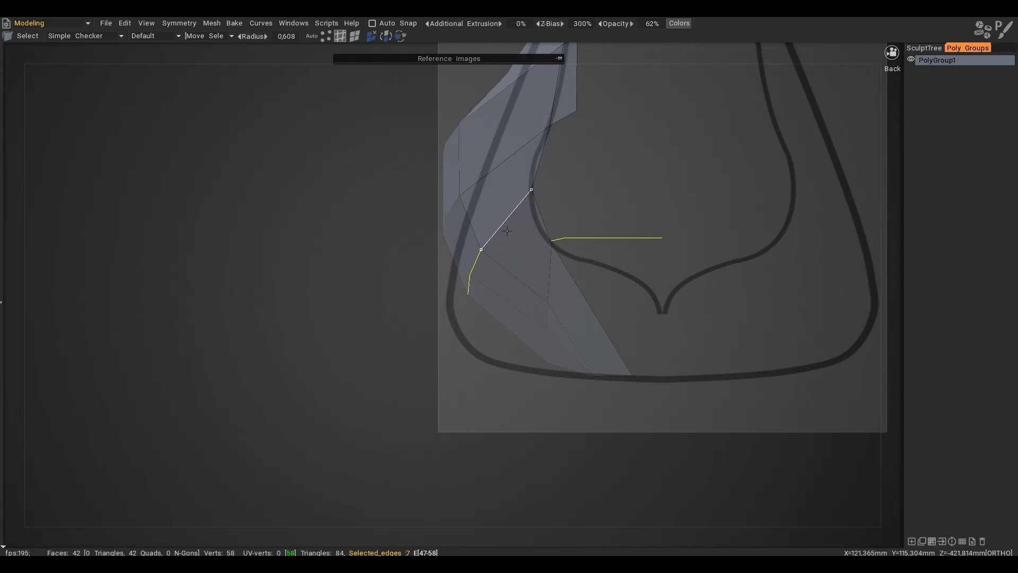
pyautogui.press('q')
pyautogui.moveTo(551, 234); pyautogui.dragTo(563, 272)
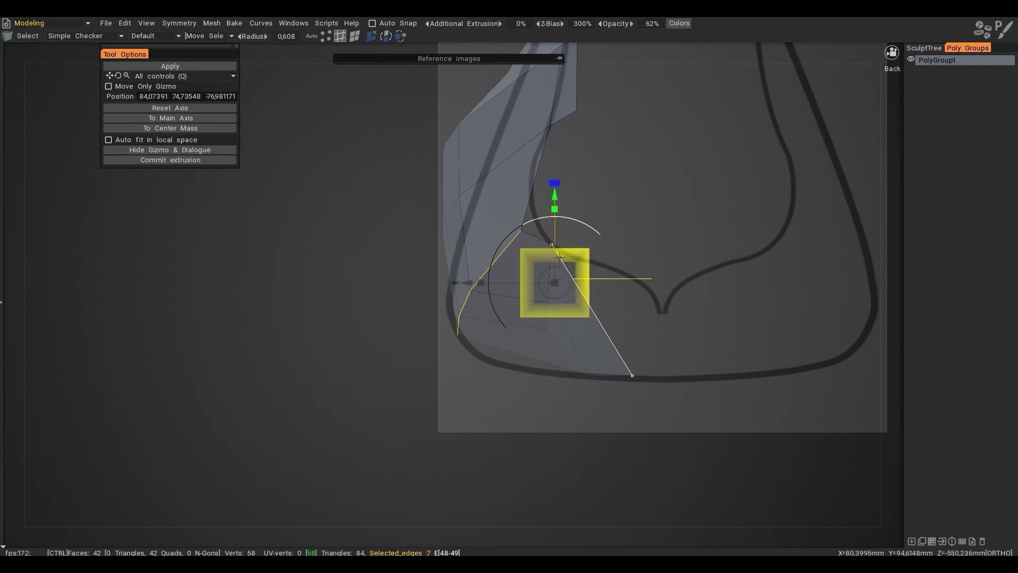
pyautogui.press('Escape')
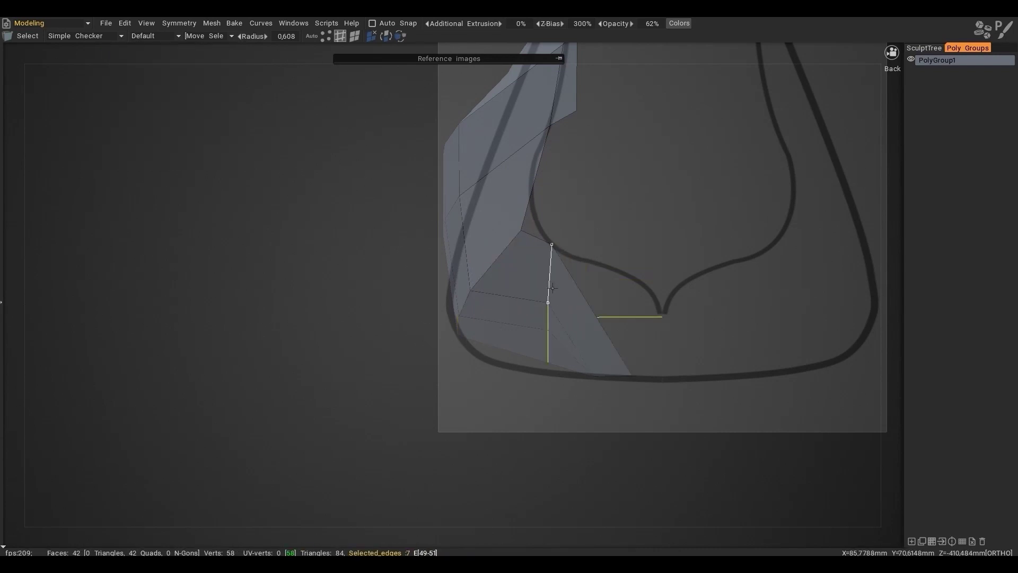
# - Select the sternpost edge loop, set its pivot on the reference's centreline at the keel, and scale the loop sideways
pyautogui.keyDown('alt'); pyautogui.scroll(-1, 553, 287); pyautogui.keyUp('alt')
pyautogui.keyDown('alt'); pyautogui.moveTo(553, 288); pyautogui.dragTo(536, 261, button='middle'); pyautogui.keyUp('alt')
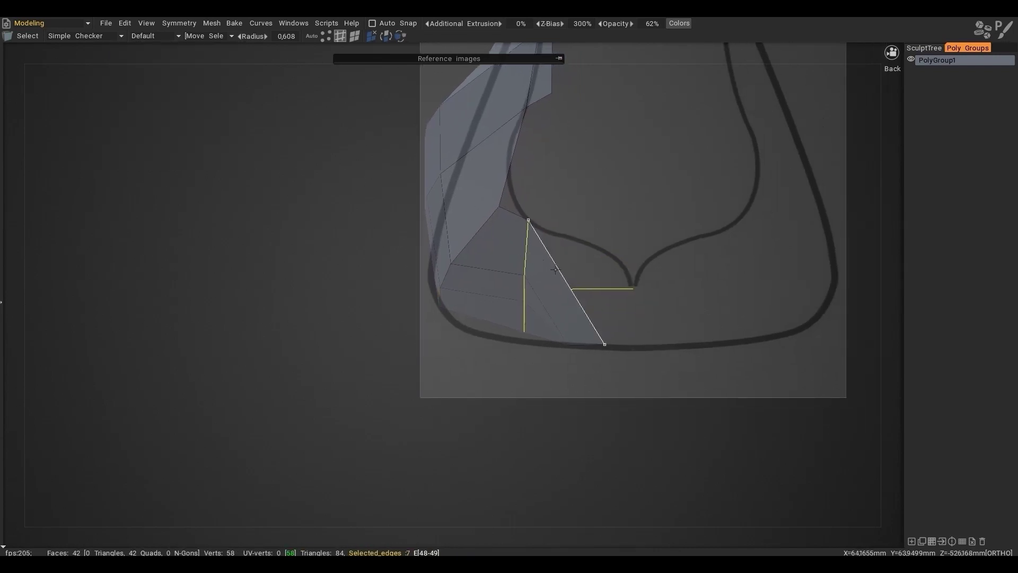
pyautogui.press('q')
pyautogui.keyDown('shift'); pyautogui.moveTo(586, 271); pyautogui.dragTo(526, 219); pyautogui.keyUp('shift')
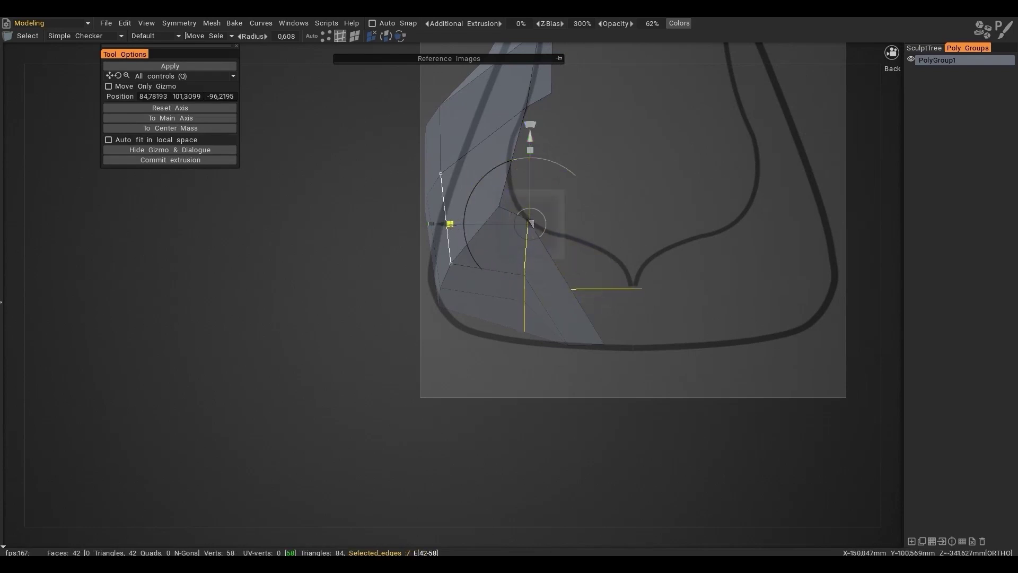
pyautogui.moveTo(393, 236); pyautogui.dragTo(349, 243)
pyautogui.hotkey('ctrl', 'z')
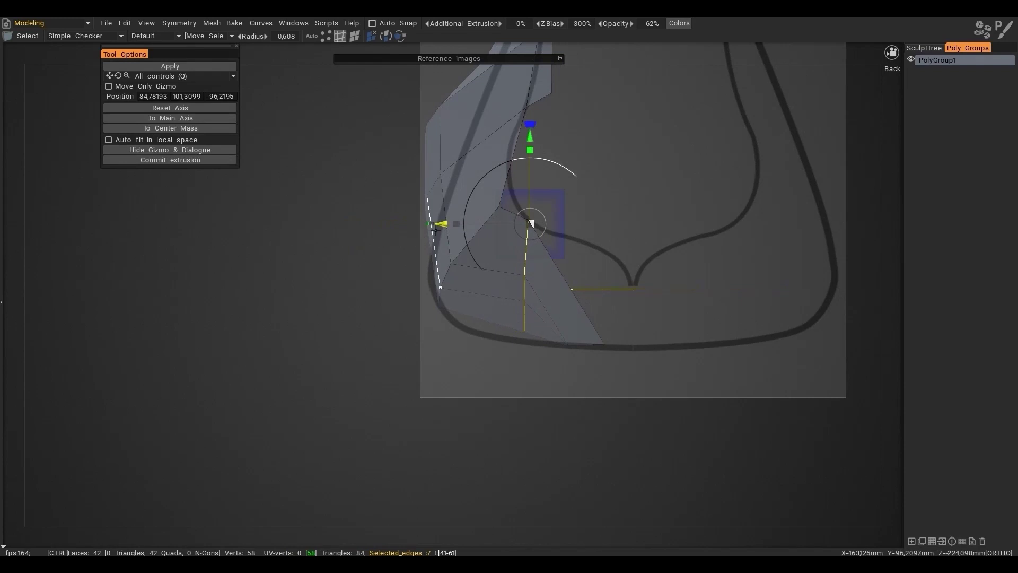
pyautogui.moveTo(531, 222); pyautogui.dragTo(636, 286)
pyautogui.moveTo(559, 292); pyautogui.dragTo(525, 291)
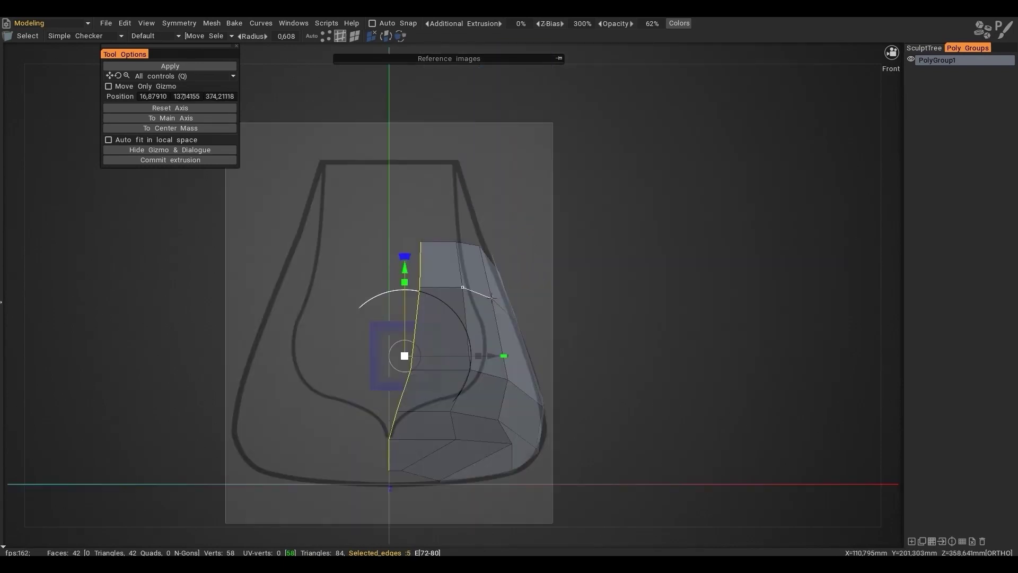
# - Adjust the bow's end edges in the front view and the sternpost edges in the side view
pyautogui.moveTo(462, 360)
pyautogui.mouseDown()
pyautogui.moveTo(394, 368)
pyautogui.moveTo(477, 359)
pyautogui.mouseUp()
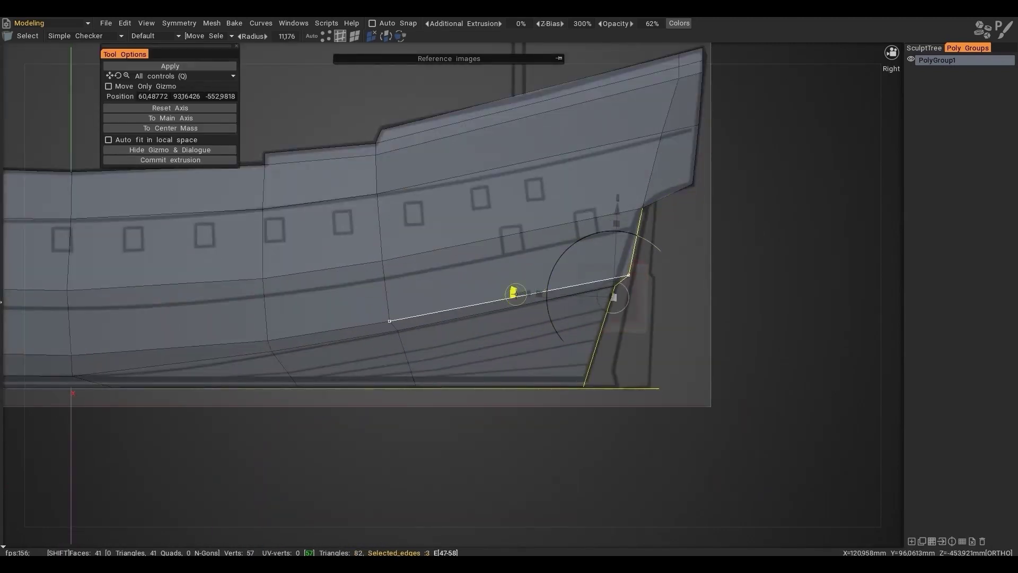
pyautogui.moveTo(528, 273); pyautogui.dragTo(631, 287)
pyautogui.press('Escape')
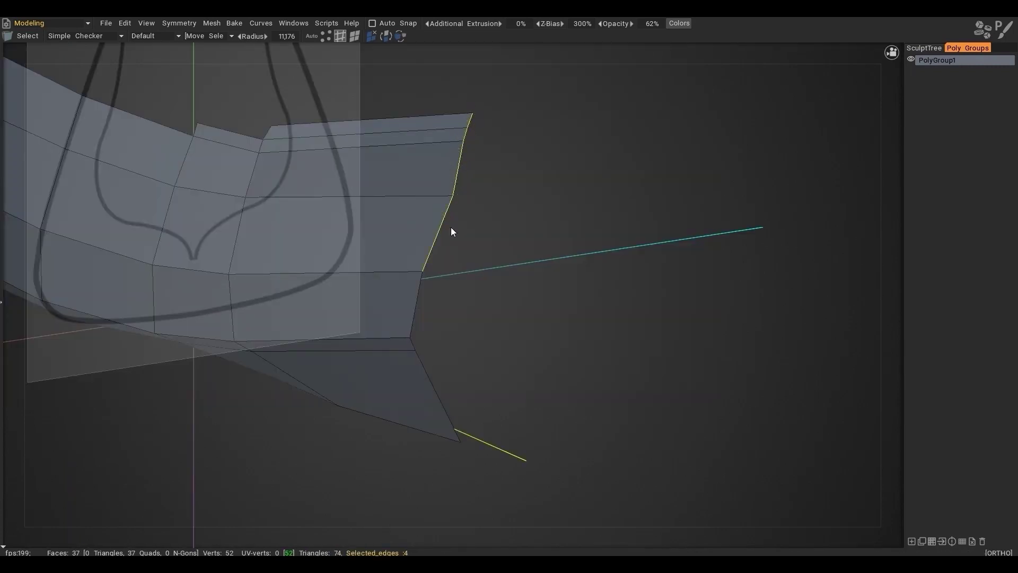
# - Extrude the four upper stern edges about 27 mm aft and shift them slightly upward along the stern outline
pyautogui.press('w')
pyautogui.keyDown('alt'); pyautogui.keyDown('shift'); pyautogui.moveTo(490, 232); pyautogui.dragTo(478, 265); pyautogui.keyUp('shift'); pyautogui.keyUp('alt')
pyautogui.keyDown('alt'); pyautogui.moveTo(498, 234); pyautogui.dragTo(495, 206, button='right'); pyautogui.keyUp('alt')
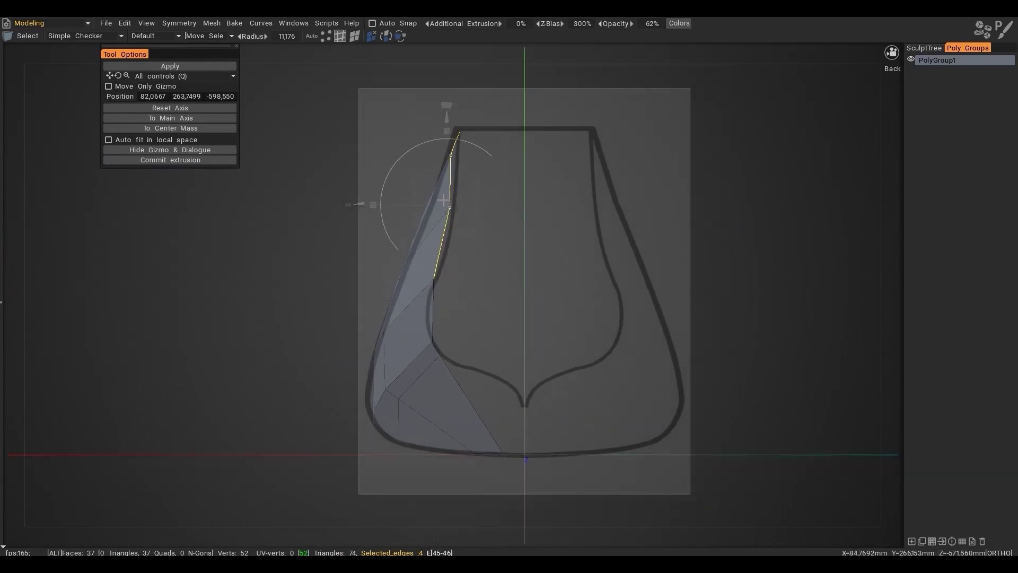
pyautogui.keyDown('alt'); pyautogui.keyDown('shift'); pyautogui.moveTo(496, 206); pyautogui.dragTo(572, 201); pyautogui.keyUp('shift'); pyautogui.keyUp('alt')
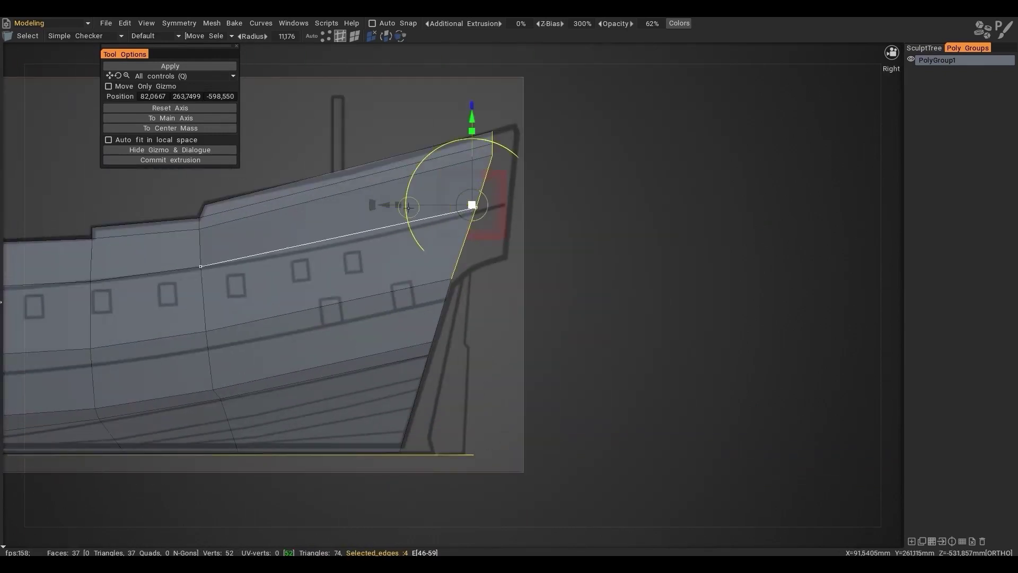
pyautogui.moveTo(385, 204); pyautogui.dragTo(412, 205)
pyautogui.moveTo(513, 205); pyautogui.dragTo(507, 193)
pyautogui.press('shift')
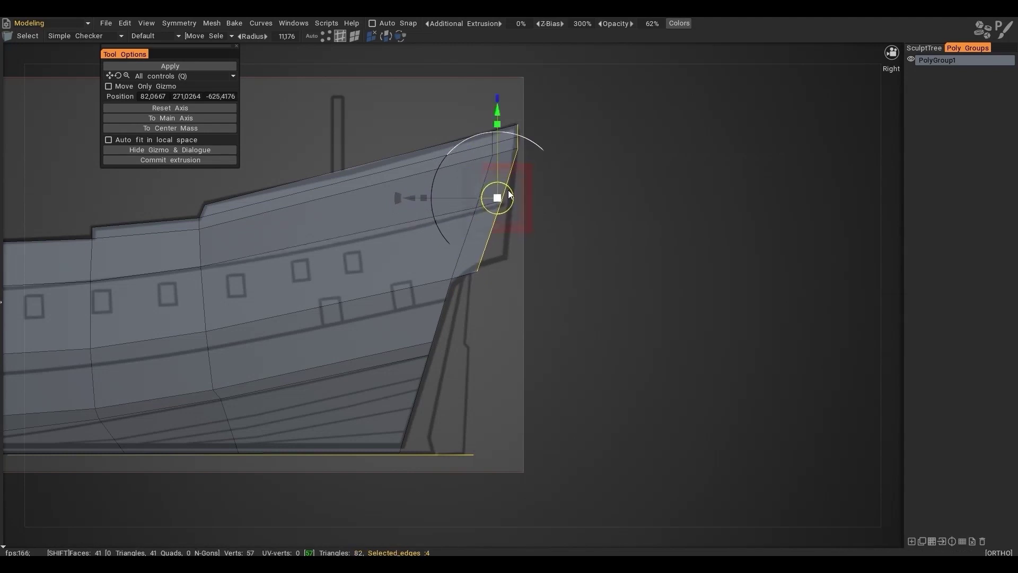
# - Fit the extruded stern edges to the slanted transom line by moving them and scaling them from a pivot at the top corner
pyautogui.moveTo(527, 193); pyautogui.dragTo(526, 192)
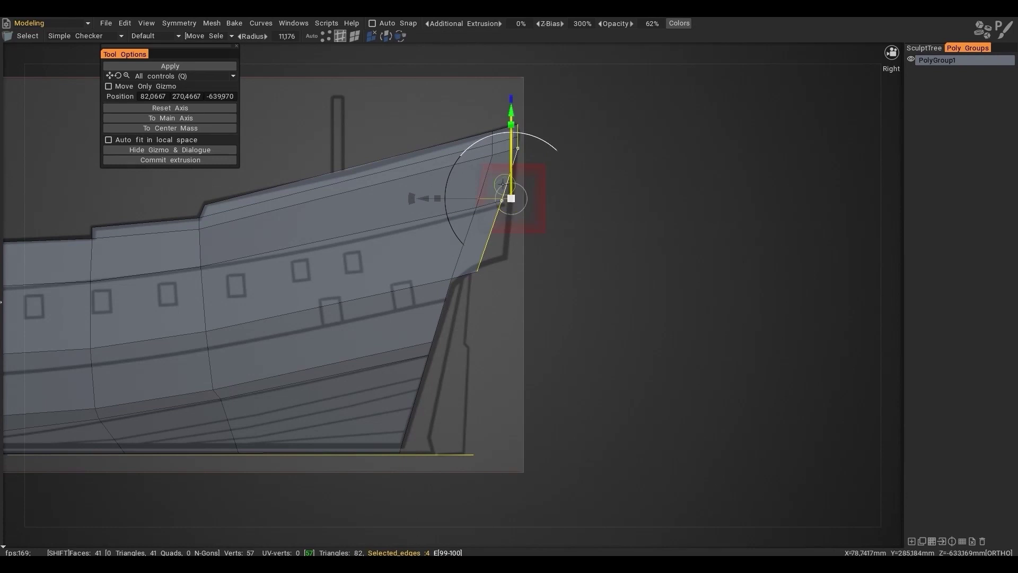
pyautogui.moveTo(413, 199); pyautogui.dragTo(506, 195)
pyautogui.moveTo(437, 192); pyautogui.dragTo(473, 194)
pyautogui.keyDown('shift'); pyautogui.moveTo(518, 157); pyautogui.dragTo(526, 85); pyautogui.keyUp('shift')
pyautogui.keyDown('alt'); pyautogui.moveTo(529, 118); pyautogui.dragTo(529, 122, button='right'); pyautogui.keyUp('alt')
pyautogui.keyDown('alt'); pyautogui.moveTo(530, 122); pyautogui.dragTo(497, 151, button='middle'); pyautogui.keyUp('alt')
pyautogui.moveTo(504, 127); pyautogui.dragTo(505, 132)
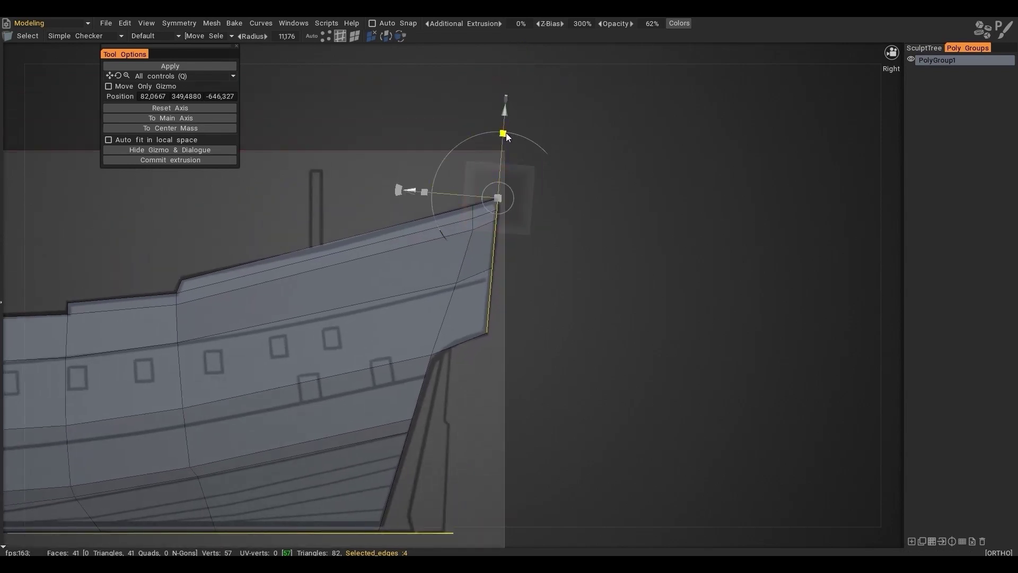
# - Select the upper stern edge loop just forward of the transom and fit it to the reference in the back and side views
pyautogui.hotkey('ctrl', 'd')
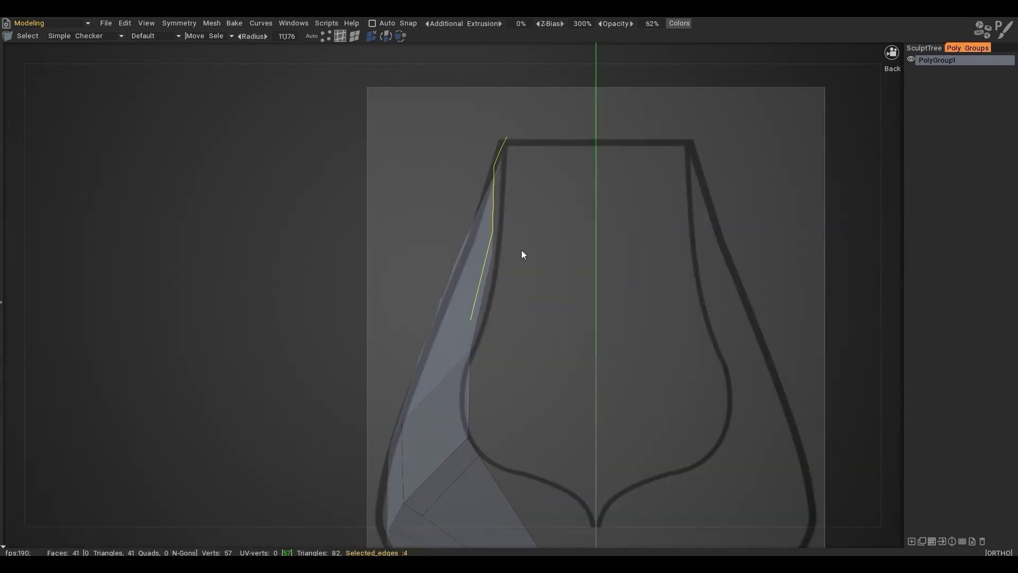
pyautogui.press('w')
pyautogui.keyDown('shift'); pyautogui.moveTo(489, 130); pyautogui.dragTo(502, 130); pyautogui.keyUp('shift')
pyautogui.keyDown('shift'); pyautogui.moveTo(403, 219); pyautogui.dragTo(414, 220); pyautogui.keyUp('shift')
pyautogui.keyDown('shift'); pyautogui.moveTo(510, 132); pyautogui.dragTo(506, 131); pyautogui.keyUp('shift')
pyautogui.moveTo(414, 224); pyautogui.dragTo(417, 224)
pyautogui.press('Escape')
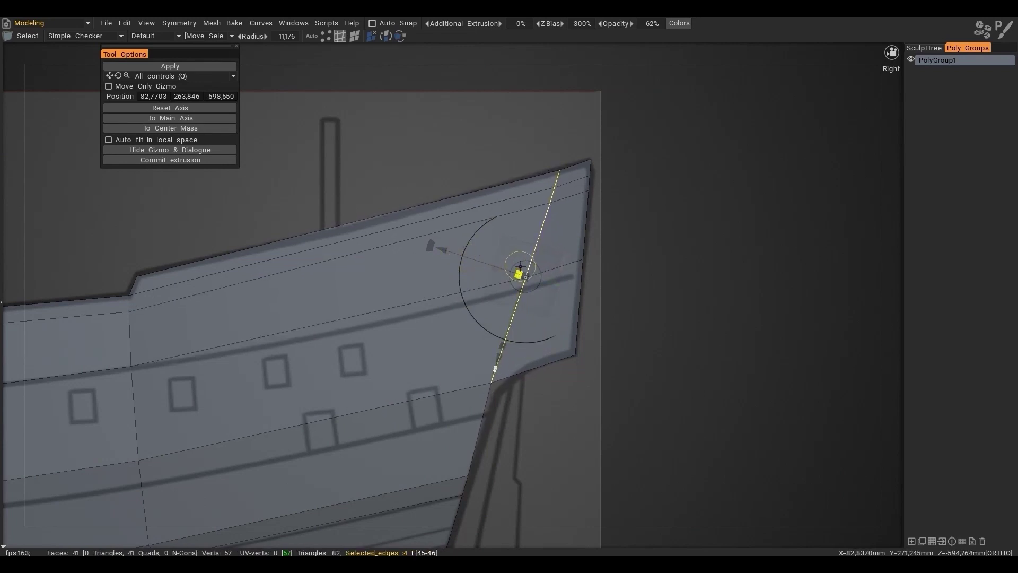
pyautogui.moveTo(455, 253); pyautogui.dragTo(448, 250)
pyautogui.moveTo(534, 273); pyautogui.dragTo(473, 454)
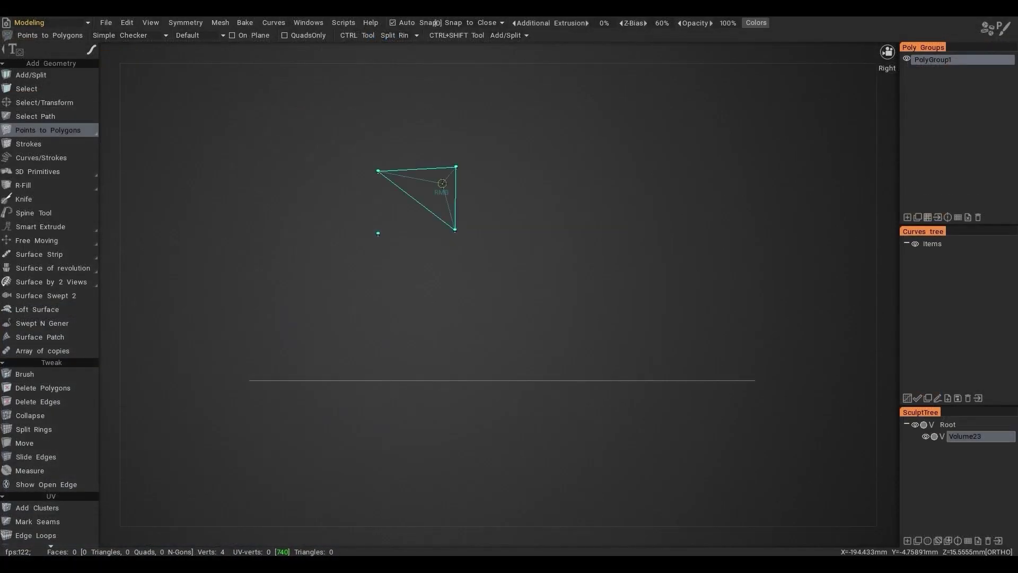
# - Fill the four points with a quad and shrink it by moving its right and lower edges inward
pyautogui.rightClick(442, 184)
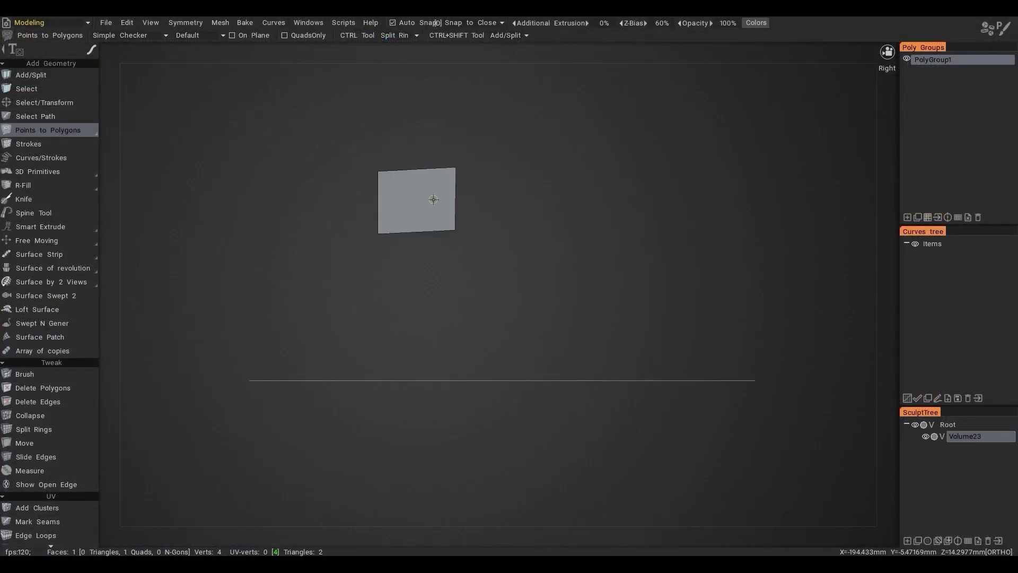
pyautogui.moveTo(455, 210); pyautogui.dragTo(425, 213)
pyautogui.moveTo(407, 201); pyautogui.dragTo(407, 208, button='right')
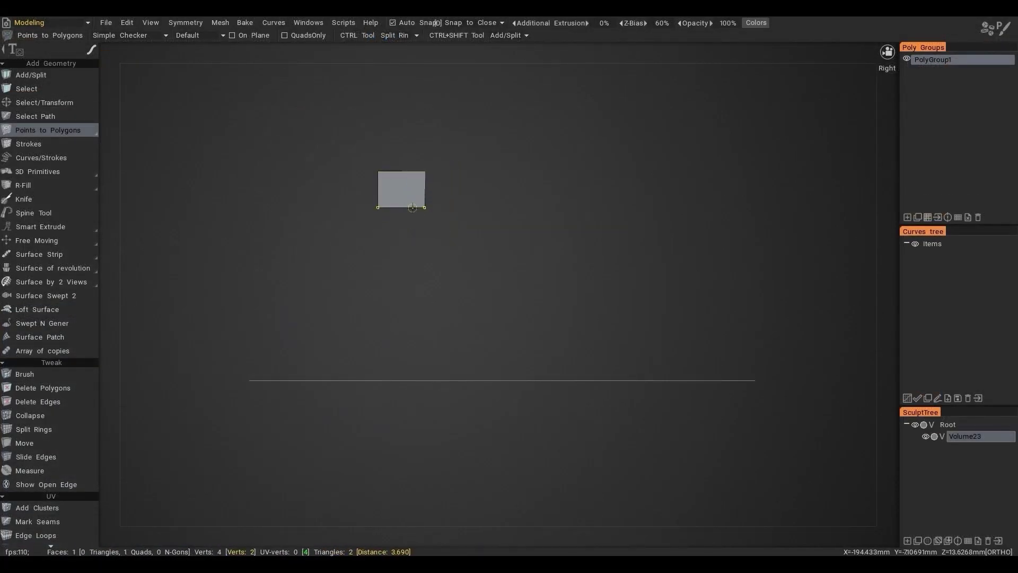
# - Select the quad's right edge with Select/Transform, move and rotate only the gizmo beyond the quad, and scale the edge
pyautogui.press('s')
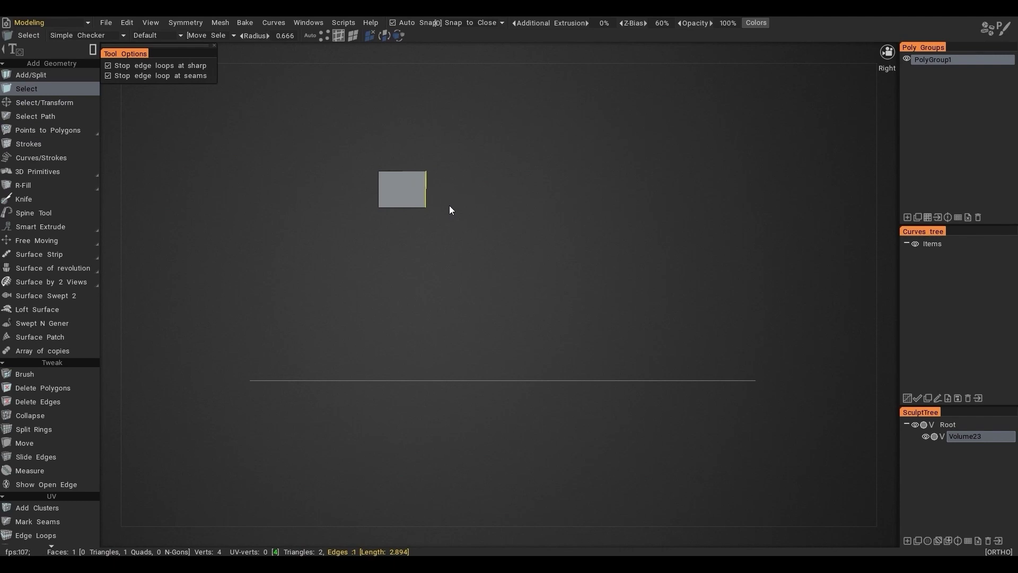
pyautogui.press('space')
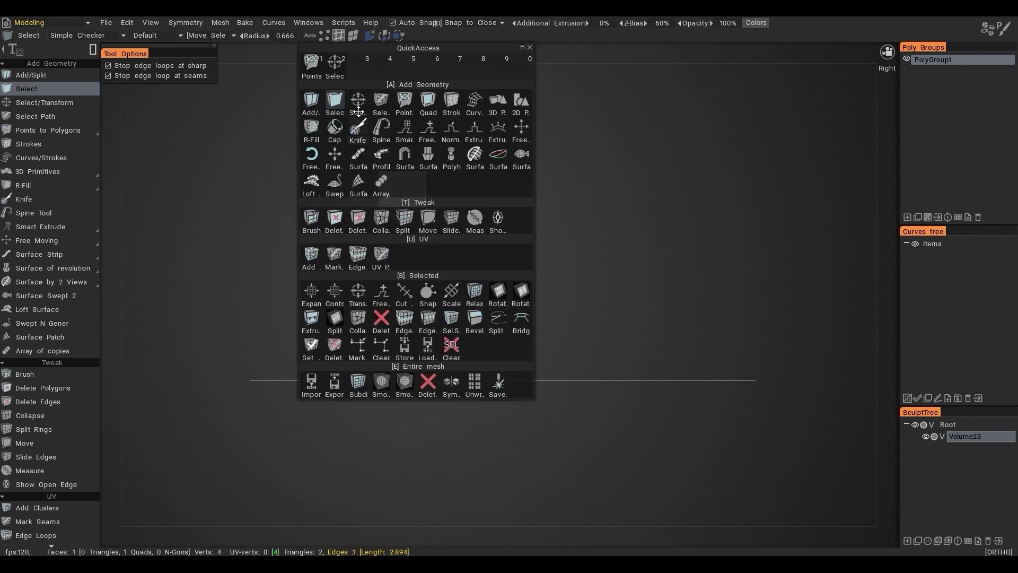
pyautogui.click(357, 108)
pyautogui.keyDown('shift'); pyautogui.moveTo(436, 189); pyautogui.dragTo(482, 170); pyautogui.keyUp('shift')
pyautogui.keyDown('shift'); pyautogui.moveTo(527, 141); pyautogui.dragTo(517, 135); pyautogui.keyUp('shift')
pyautogui.keyDown('alt'); pyautogui.moveTo(517, 135); pyautogui.dragTo(535, 239, button='middle'); pyautogui.keyUp('alt')
pyautogui.keyDown('alt'); pyautogui.moveTo(535, 239); pyautogui.dragTo(455, 251, button='right'); pyautogui.keyUp('alt')
pyautogui.keyDown('alt'); pyautogui.moveTo(455, 252); pyautogui.dragTo(534, 243, button='middle'); pyautogui.keyUp('alt')
pyautogui.keyDown('shift'); pyautogui.moveTo(549, 220); pyautogui.dragTo(516, 211); pyautogui.keyUp('shift')
pyautogui.moveTo(582, 201)
pyautogui.mouseDown()
pyautogui.moveTo(514, 221)
pyautogui.moveTo(584, 209)
pyautogui.mouseUp()
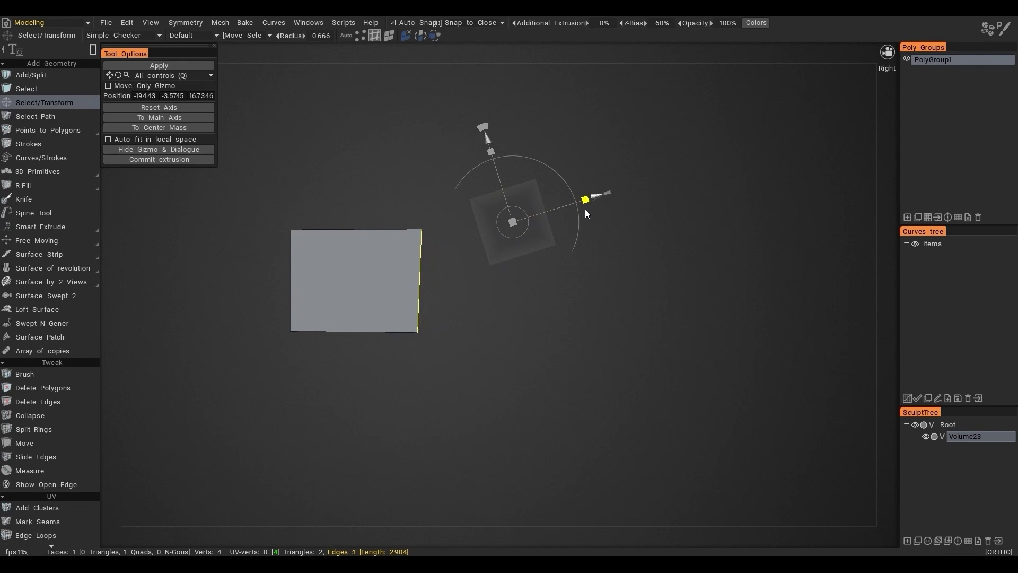
# - Move the gizmo to the selected edge's center of mass and align its axes with the edge
pyautogui.keyDown('alt'); pyautogui.moveTo(477, 276); pyautogui.dragTo(456, 290, button='right'); pyautogui.keyUp('alt')
pyautogui.keyDown('alt'); pyautogui.moveTo(424, 296); pyautogui.dragTo(430, 231, button='middle'); pyautogui.keyUp('alt')
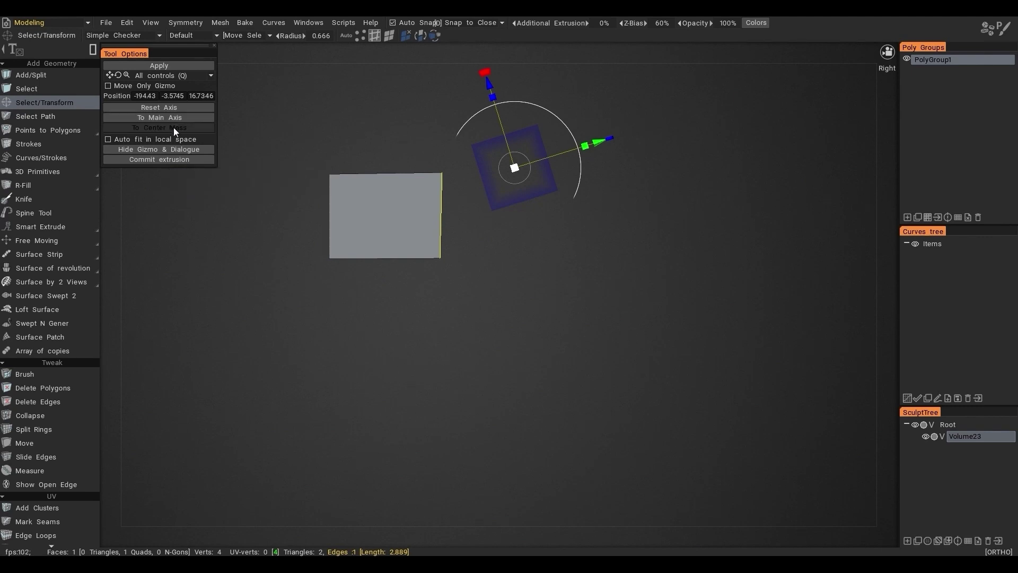
pyautogui.press('q')
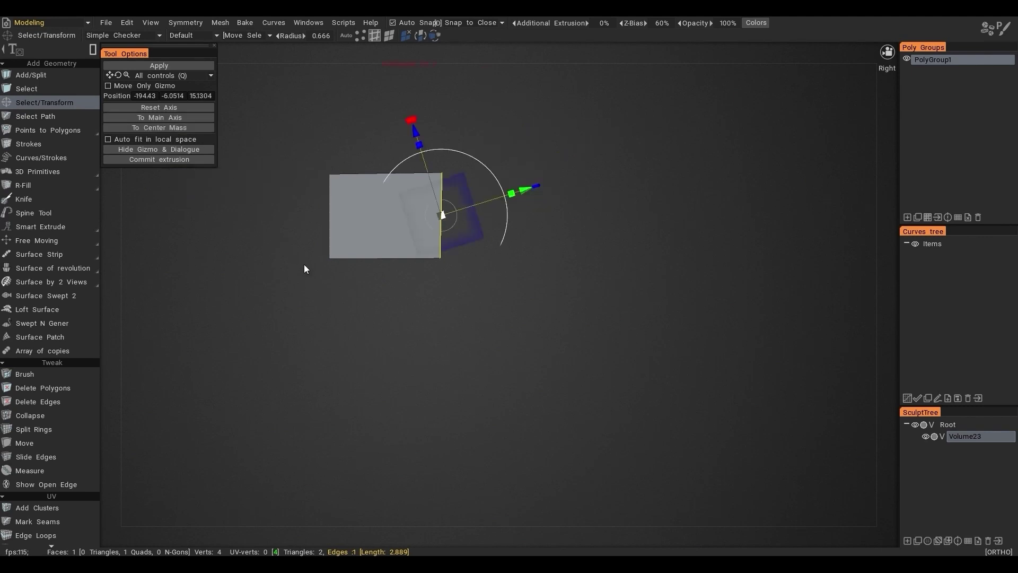
pyautogui.press('q')
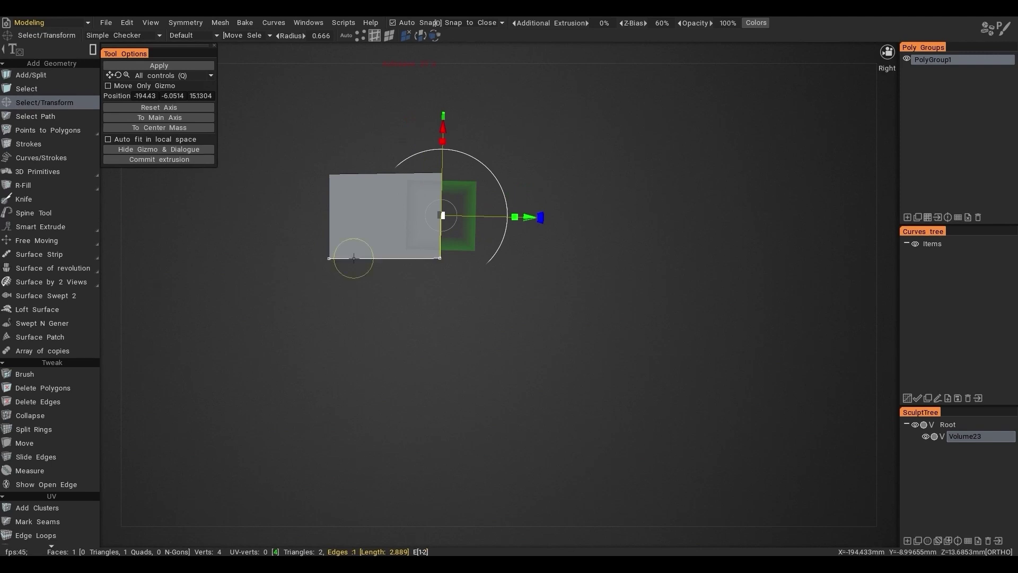
# - Try moving and rotating only the gizmo away from the quad and undo it
pyautogui.keyDown('shift'); pyautogui.moveTo(447, 209); pyautogui.dragTo(631, 286); pyautogui.keyUp('shift')
pyautogui.keyDown('shift'); pyautogui.moveTo(663, 249); pyautogui.dragTo(689, 297); pyautogui.keyUp('shift')
pyautogui.press('q')
pyautogui.hotkey('ctrl', 'z')
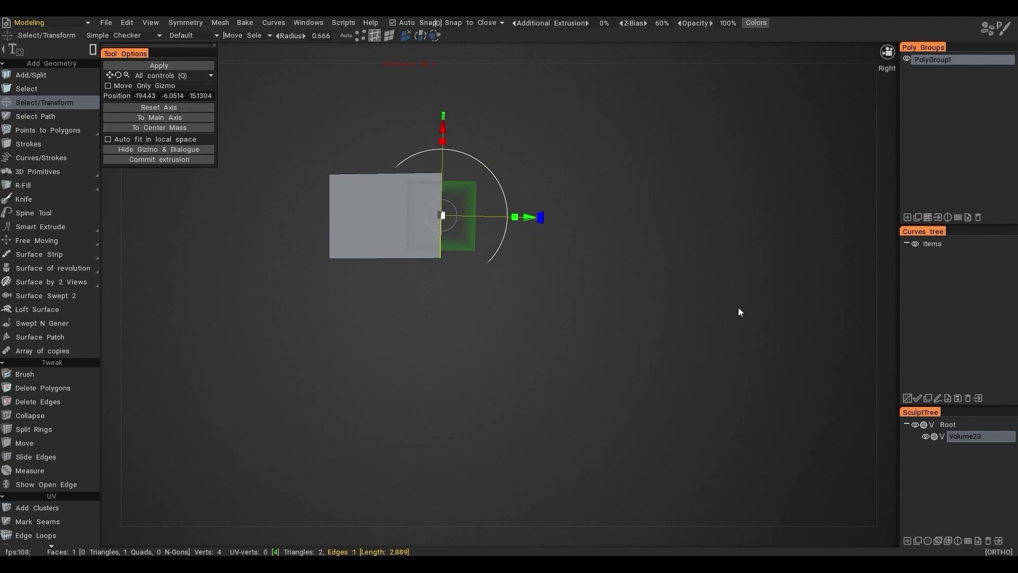
# - Scale the selected edge from its upper end and extrude it into a curved profile by moving and rotating it with the gizmo
pyautogui.moveTo(441, 115)
pyautogui.mouseDown()
pyautogui.moveTo(439, 76)
pyautogui.moveTo(449, 138)
pyautogui.moveTo(447, 98)
pyautogui.mouseUp()
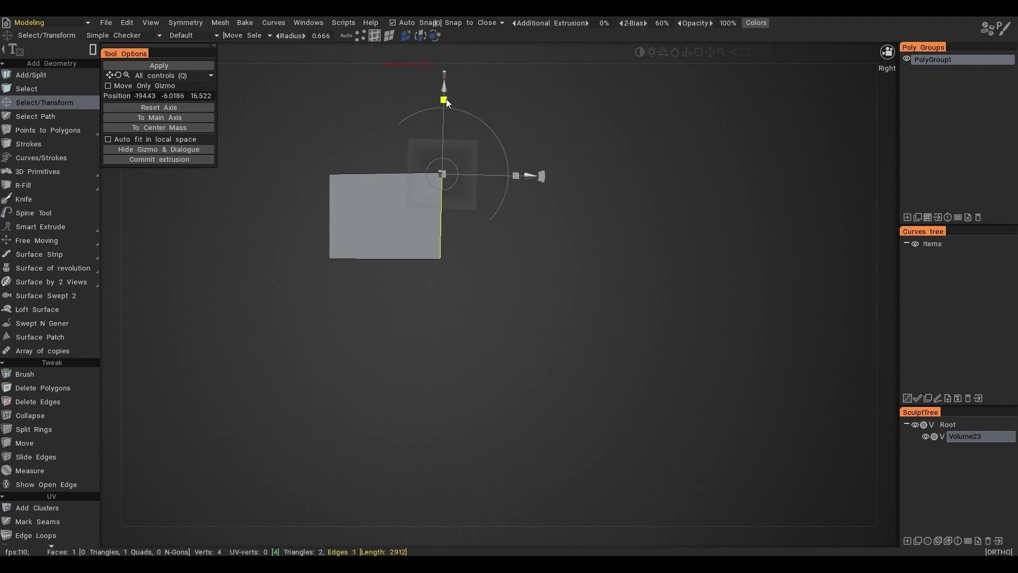
pyautogui.keyDown('alt'); pyautogui.moveTo(447, 212); pyautogui.dragTo(412, 269, button='right'); pyautogui.keyUp('alt')
pyautogui.keyDown('alt'); pyautogui.moveTo(412, 269); pyautogui.dragTo(361, 181, button='middle'); pyautogui.keyUp('alt')
pyautogui.moveTo(430, 138); pyautogui.dragTo(429, 262)
pyautogui.moveTo(450, 212); pyautogui.dragTo(401, 340)
pyautogui.scroll(-5, 371, 213)
pyautogui.keyDown('alt'); pyautogui.moveTo(400, 339); pyautogui.dragTo(315, 181, button='middle'); pyautogui.keyUp('alt')
pyautogui.moveTo(360, 183); pyautogui.dragTo(431, 333, button='right')
pyautogui.moveTo(456, 277); pyautogui.dragTo(532, 345)
# - Extrude the profile's 17 faces sideways into a first short segment
pyautogui.press('space')
pyautogui.click(607, 422)
pyautogui.moveTo(396, 301); pyautogui.dragTo(353, 304)
pyautogui.click(785, 54)
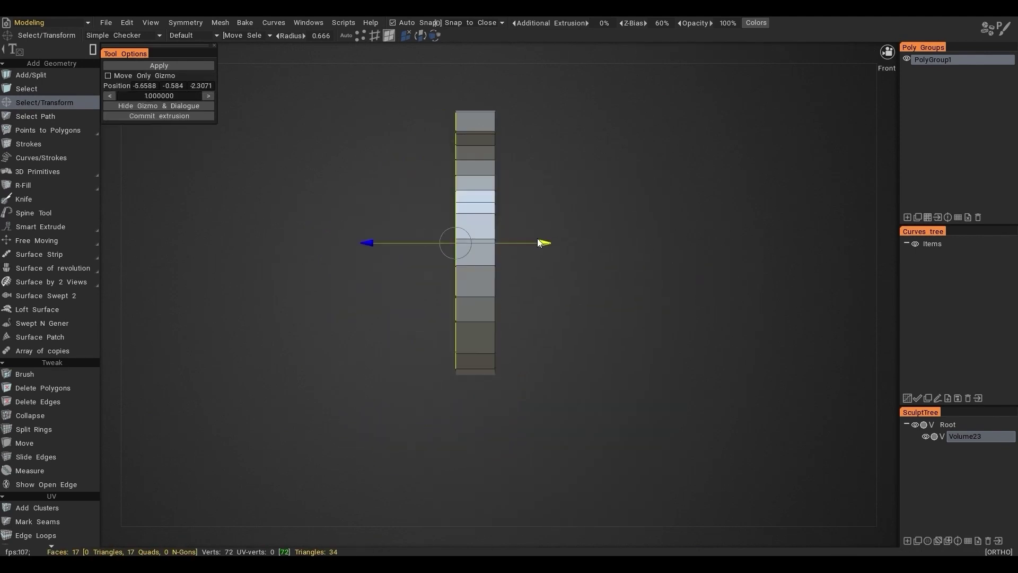
# - Turn on all gizmo controls and rotate-extrude the end faces around the offset pivot into a curved section
pyautogui.press('q')
pyautogui.scroll(-3, 555, 293)
pyautogui.keyDown('alt'); pyautogui.moveTo(555, 294); pyautogui.dragTo(573, 192, button='middle'); pyautogui.keyUp('alt')
pyautogui.moveTo(497, 158); pyautogui.dragTo(494, 314, button='right')
pyautogui.moveTo(536, 272); pyautogui.dragTo(443, 195)
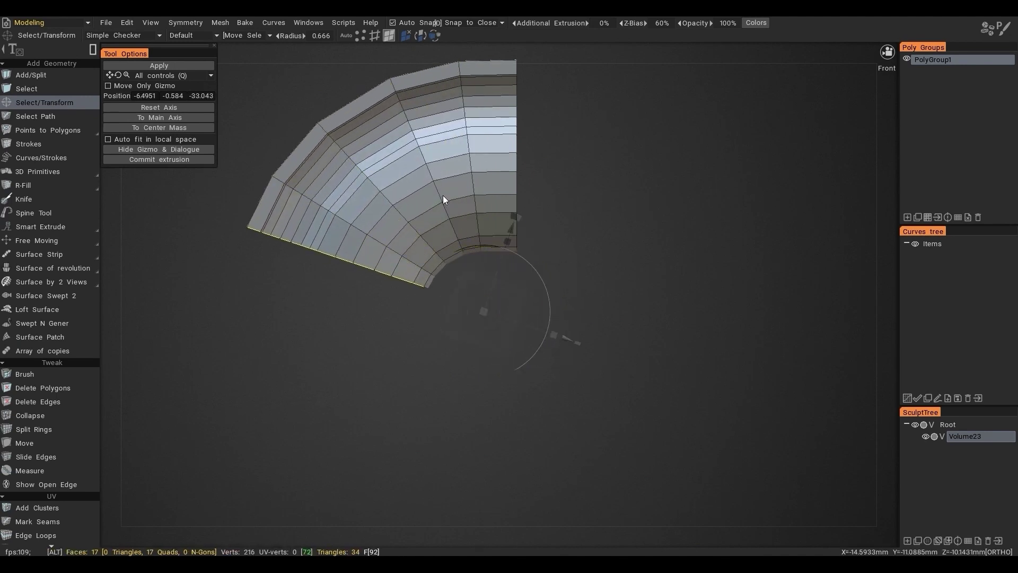
# - Extrude the end faces through an opposite bend into an S-shaped form, rotate out a final segment and apply the extrusion
pyautogui.keyDown('alt'); pyautogui.moveTo(443, 195); pyautogui.dragTo(560, 211, button='middle'); pyautogui.keyUp('alt')
pyautogui.scroll(-1, 603, 304)
pyautogui.moveTo(602, 305); pyautogui.dragTo(334, 298, button='right')
pyautogui.moveTo(384, 279); pyautogui.dragTo(337, 301)
pyautogui.moveTo(328, 312); pyautogui.dragTo(294, 252, button='right')
pyautogui.keyDown('alt'); pyautogui.moveTo(340, 234); pyautogui.dragTo(565, 288); pyautogui.keyUp('alt')
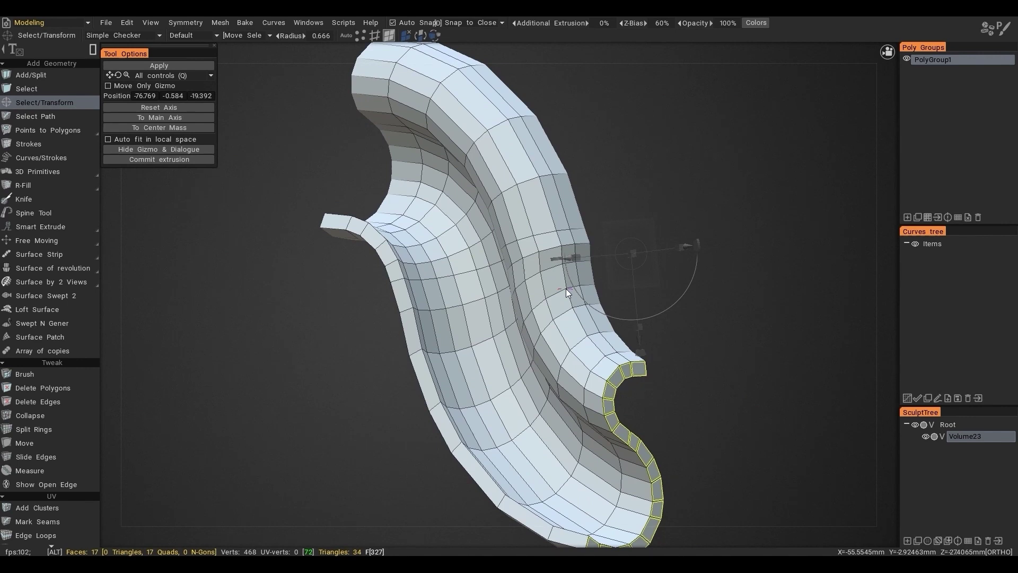
pyautogui.moveTo(698, 246); pyautogui.dragTo(667, 149)
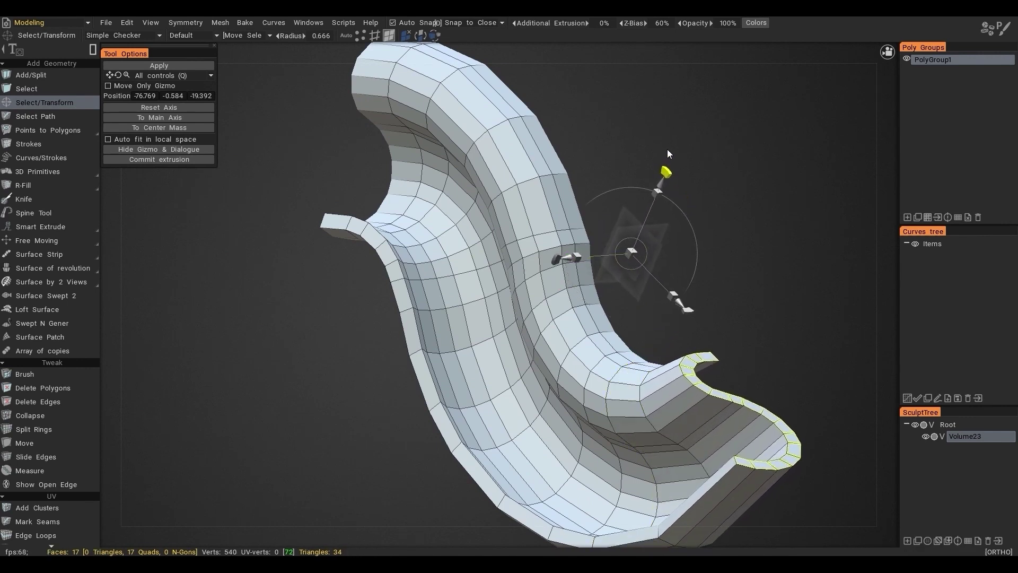
pyautogui.press('Return')
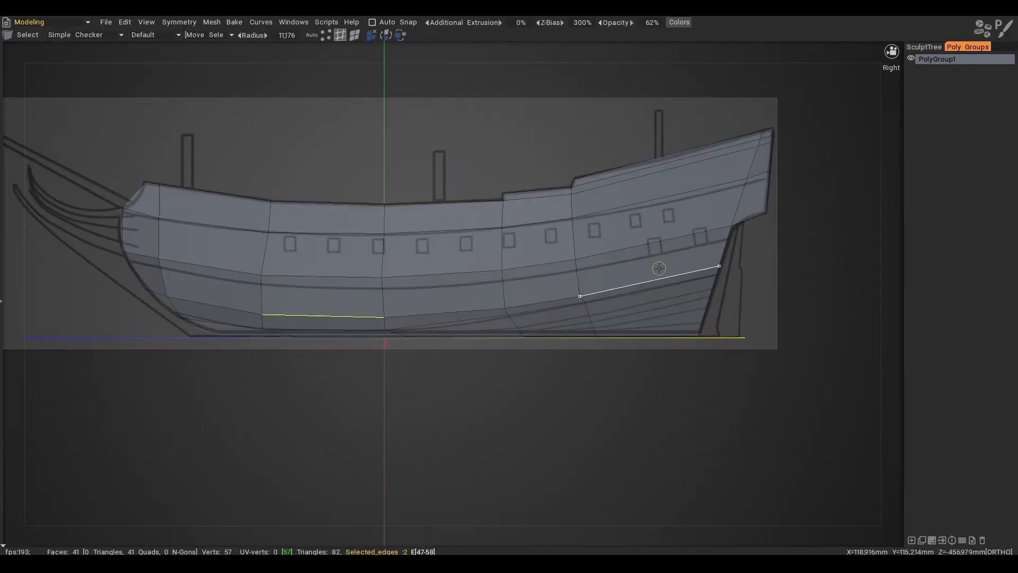
# - Add the neighbouring edges along the ship hull's lower row to the selection and shift the edges upward
pyautogui.keyDown('shift'); pyautogui.click(545, 293); pyautogui.keyUp('shift')
pyautogui.keyDown('ctrl'); pyautogui.moveTo(629, 280); pyautogui.dragTo(632, 275, button='right'); pyautogui.keyUp('ctrl')
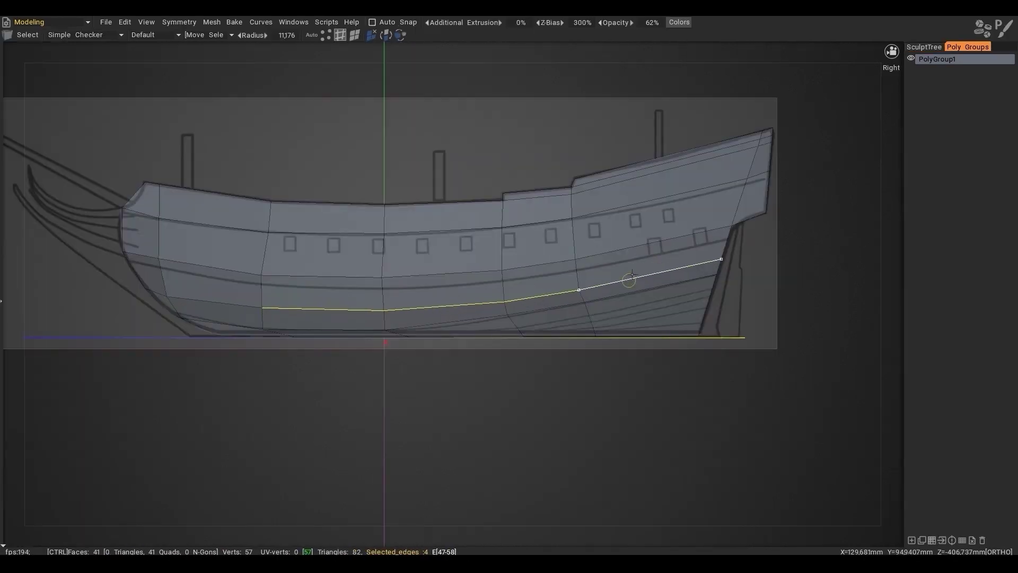
pyautogui.keyDown('alt'); pyautogui.moveTo(632, 266); pyautogui.dragTo(443, 276); pyautogui.keyUp('alt')
pyautogui.scroll(3, 444, 281)
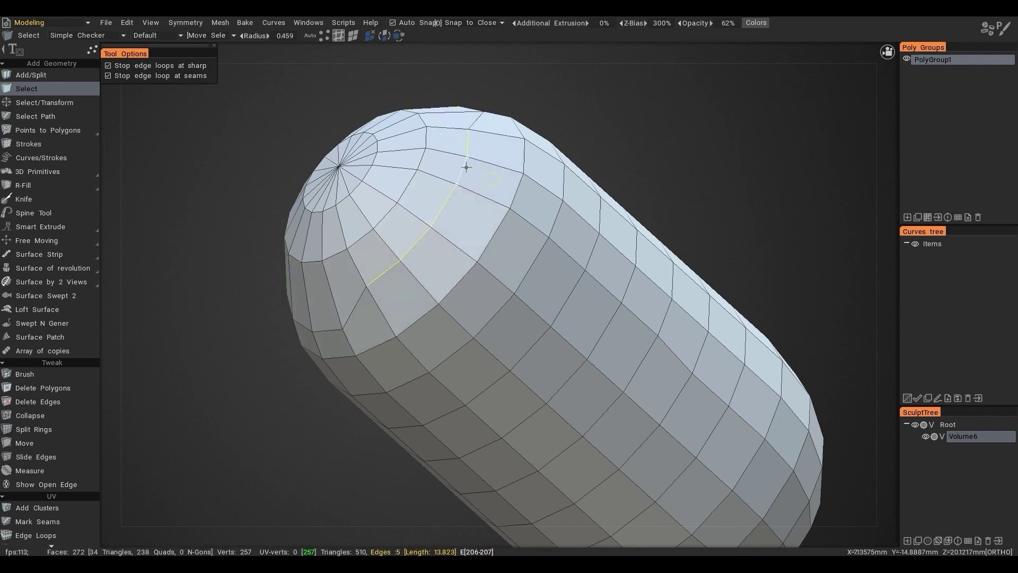
# - Undo the edge path selection on the capsule's rounded end and select a single edge on the upper cap
pyautogui.keyDown('alt'); pyautogui.moveTo(461, 180); pyautogui.dragTo(508, 238, button='middle'); pyautogui.keyUp('alt')
pyautogui.keyDown('alt'); pyautogui.moveTo(508, 238); pyautogui.dragTo(609, 305, button='right'); pyautogui.keyUp('alt')
pyautogui.keyDown('alt'); pyautogui.moveTo(583, 337); pyautogui.dragTo(343, 246, button='right'); pyautogui.keyUp('alt')
pyautogui.keyDown('alt'); pyautogui.moveTo(344, 246); pyautogui.dragTo(352, 243); pyautogui.keyUp('alt')
pyautogui.hotkey('ctrl', 'z')
pyautogui.hotkey('ctrl', 'z')
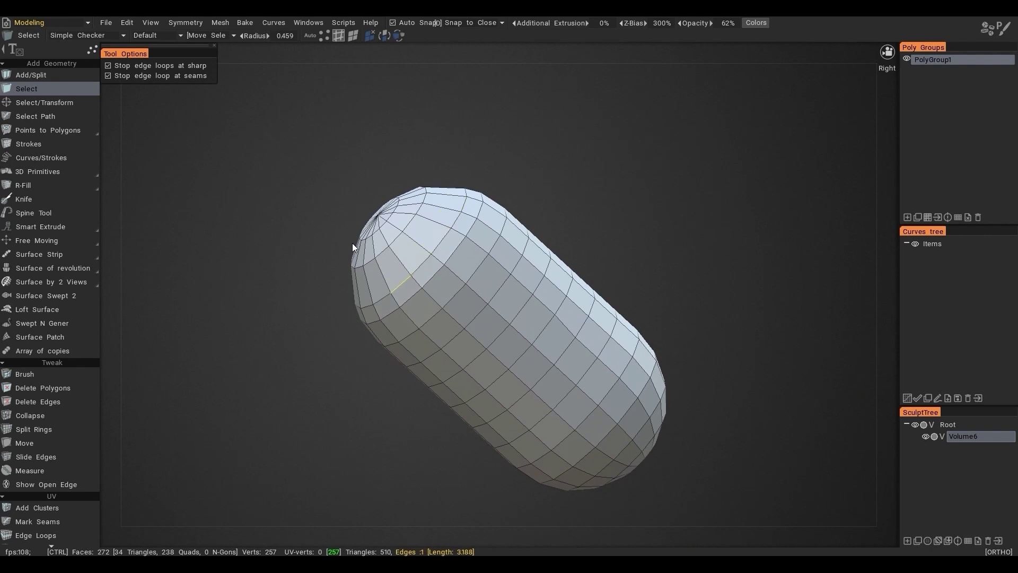
pyautogui.hotkey('ctrl', 'z')
pyautogui.hotkey('ctrl', 'z')
pyautogui.hotkey('ctrl', 'z')
pyautogui.click(426, 219)
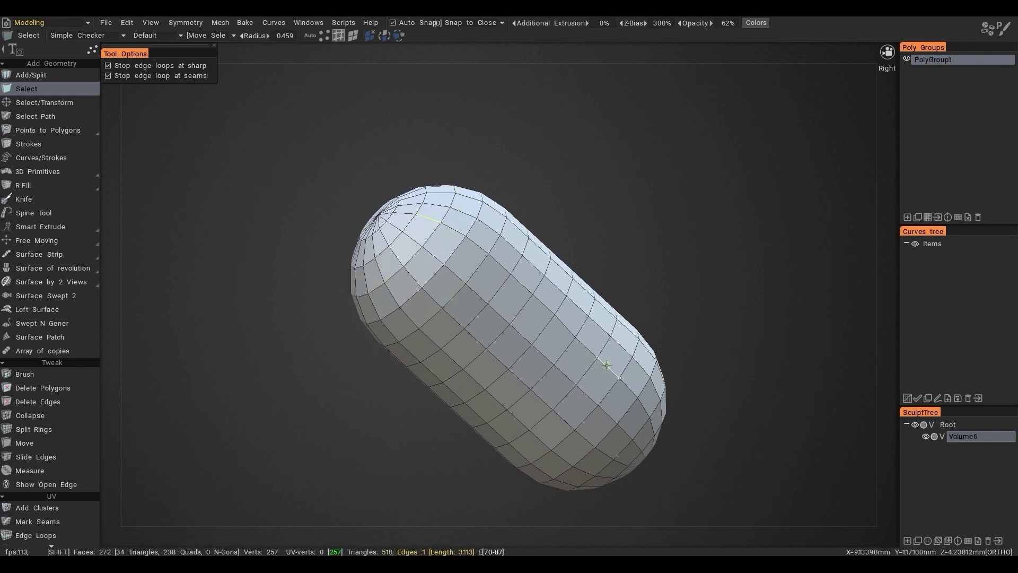
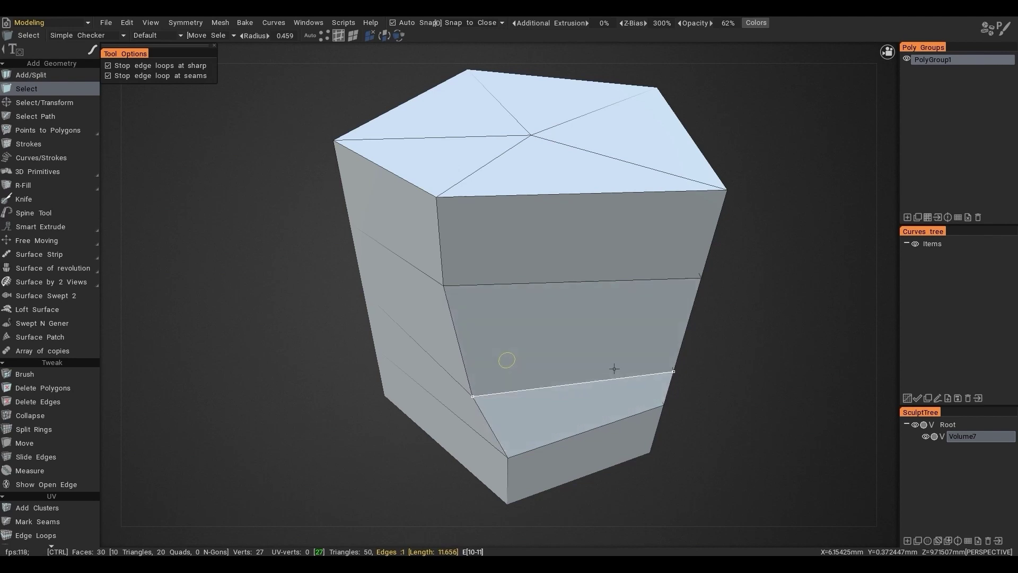
# - Undo the single edge selection and try selecting the horizontal edge loop around the prism's upper part
pyautogui.hotkey('ctrl', 'z')
pyautogui.keyDown('alt'); pyautogui.moveTo(748, 440); pyautogui.dragTo(780, 382); pyautogui.keyUp('alt')
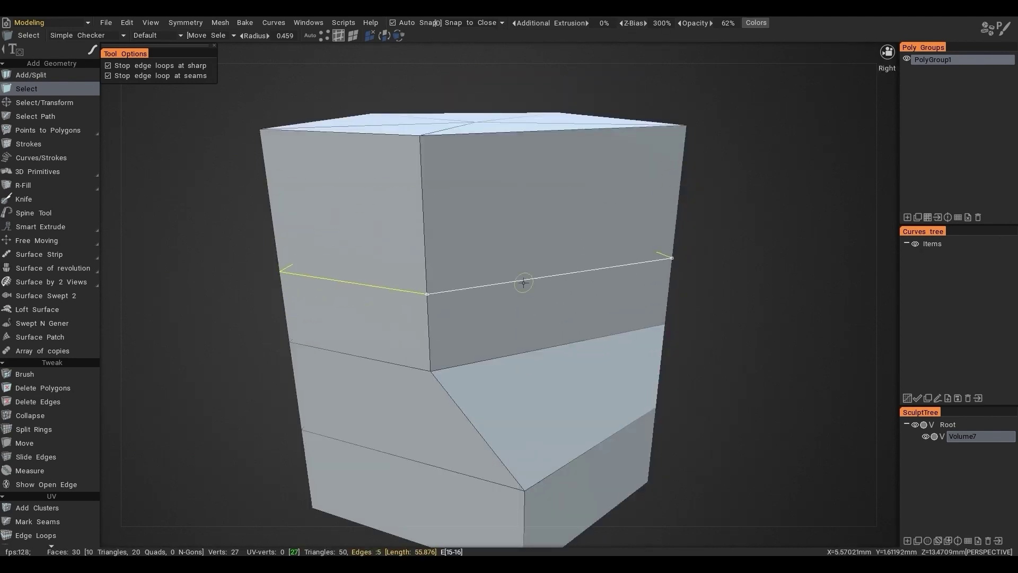
pyautogui.keyDown('ctrl'); pyautogui.moveTo(534, 274); pyautogui.dragTo(534, 232); pyautogui.keyUp('ctrl')
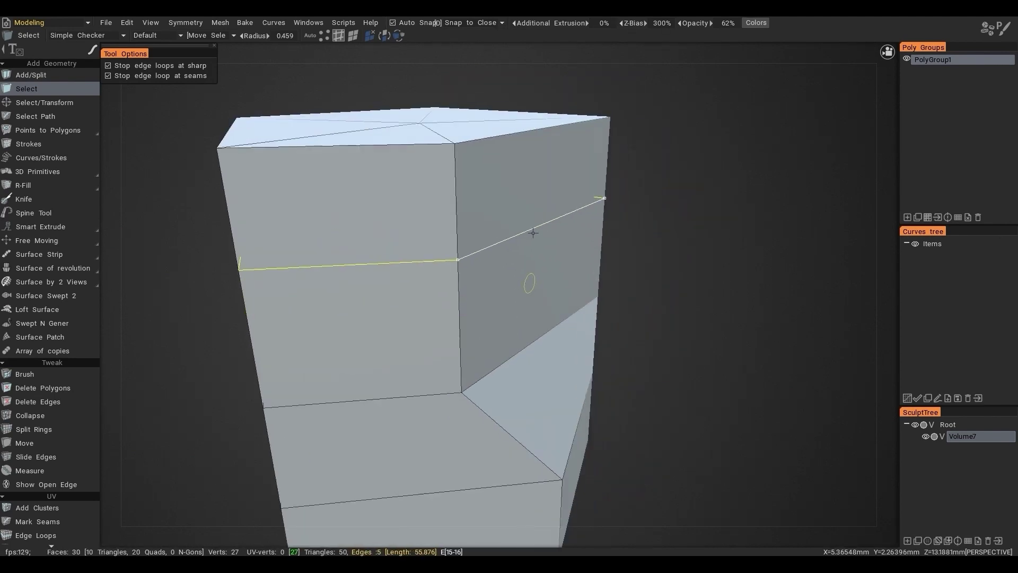
# - Undo the horizontal loop selection and select the vertical edge loop running down the prism's front corner
pyautogui.hotkey('ctrl', 'z')
pyautogui.hotkey('ctrl', 'z')
pyautogui.keyDown('ctrl'); pyautogui.moveTo(450, 340); pyautogui.dragTo(375, 365); pyautogui.keyUp('ctrl')
pyautogui.keyDown('ctrl'); pyautogui.moveTo(374, 365); pyautogui.dragTo(535, 339); pyautogui.keyUp('ctrl')
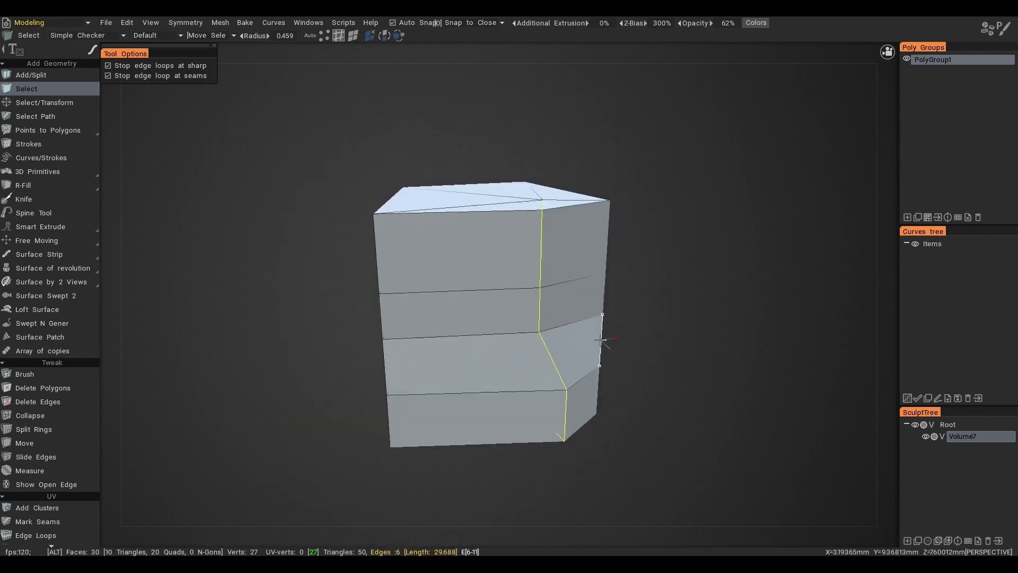
pyautogui.click(628, 405)
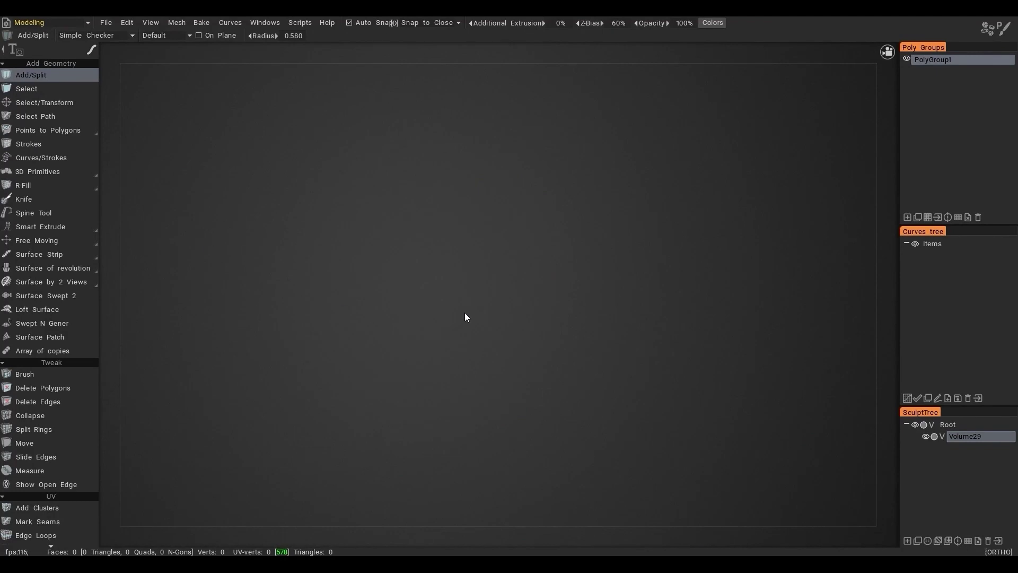
# - Assign Points to Polygons to QuickAccess slot 1 and Select/Transform to slot 2
pyautogui.press('space')
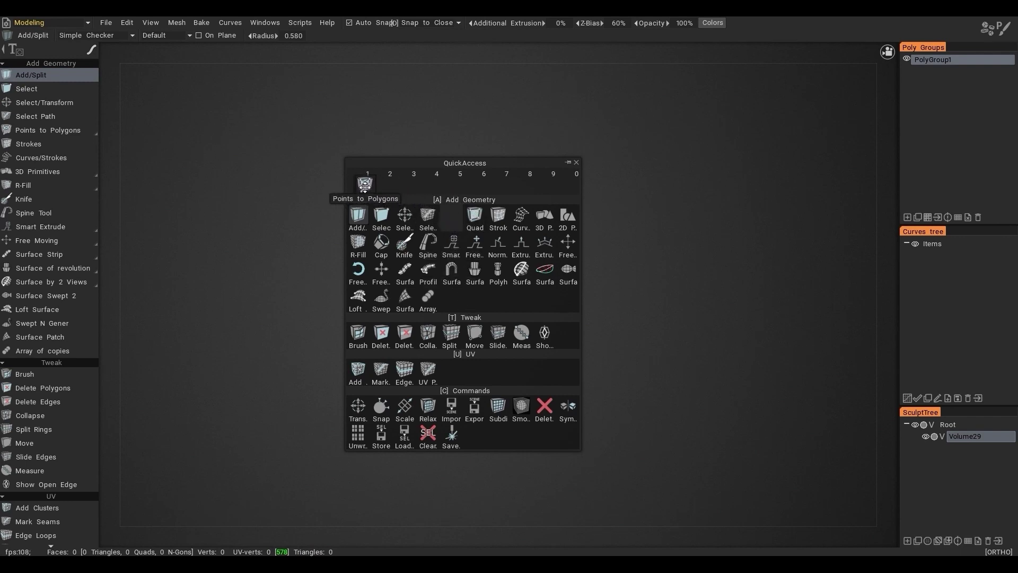
pyautogui.moveTo(364, 183); pyautogui.dragTo(366, 185)
pyautogui.press('space')
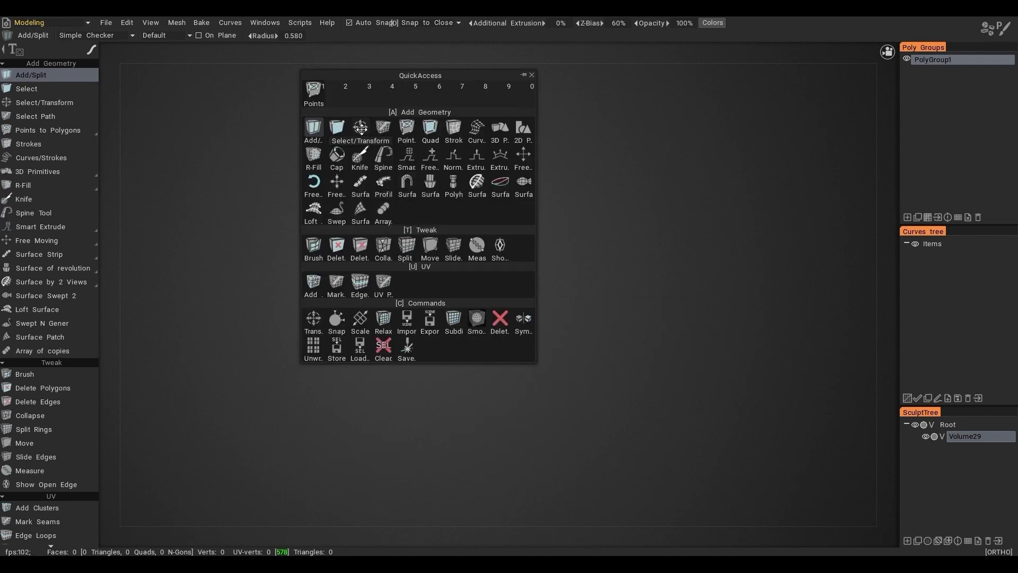
pyautogui.moveTo(338, 92); pyautogui.dragTo(336, 91)
pyautogui.press('space')
pyautogui.press('space')
pyautogui.press('space')
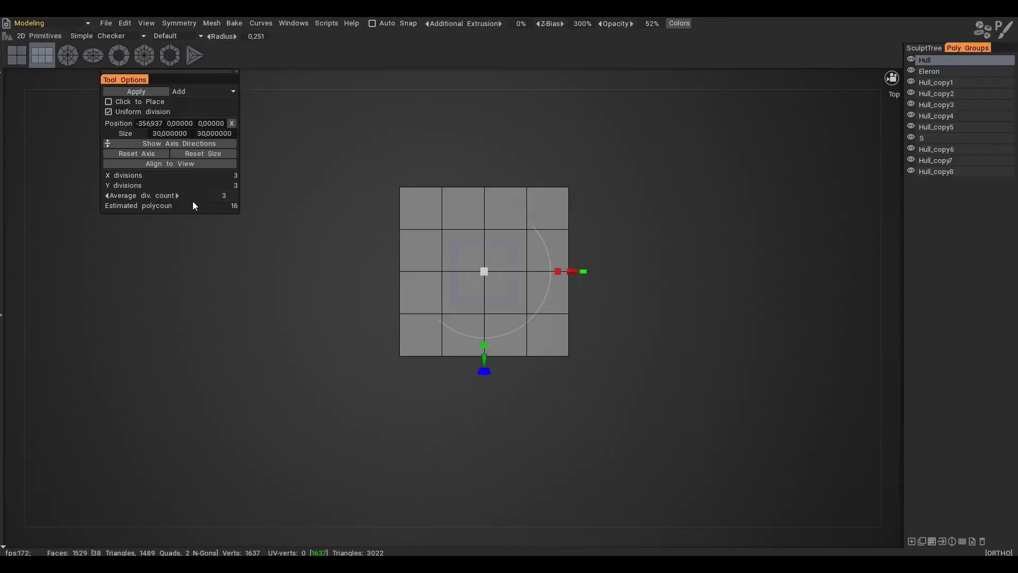
# - Raise the 2D grid primitive's average division count to produce an 18 by 18 polygon grid
pyautogui.moveTo(193, 200); pyautogui.dragTo(415, 248)
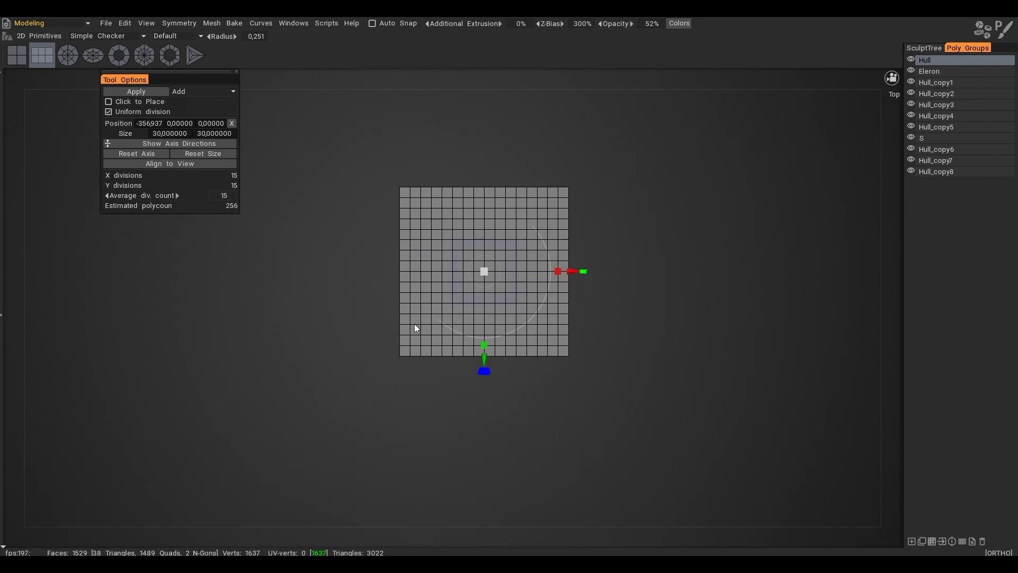
pyautogui.moveTo(166, 211); pyautogui.dragTo(179, 210)
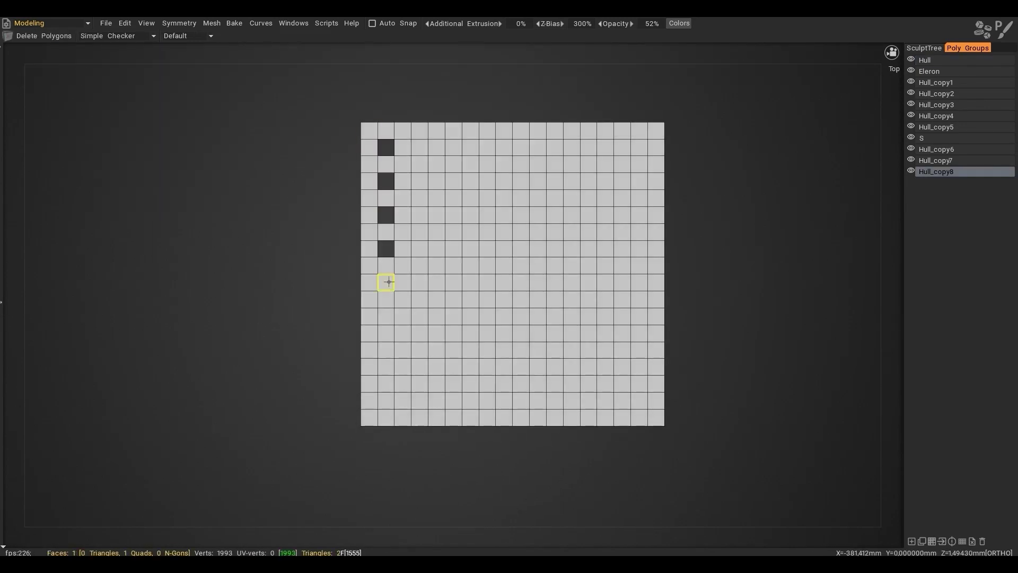
# - Delete every second polygon in every second row of the grid to make a regular pattern of square holes
pyautogui.click(388, 282)
pyautogui.click(387, 316)
pyautogui.click(387, 350)
pyautogui.click(386, 384)
pyautogui.click(420, 383)
pyautogui.click(420, 350)
pyautogui.click(420, 316)
pyautogui.click(420, 282)
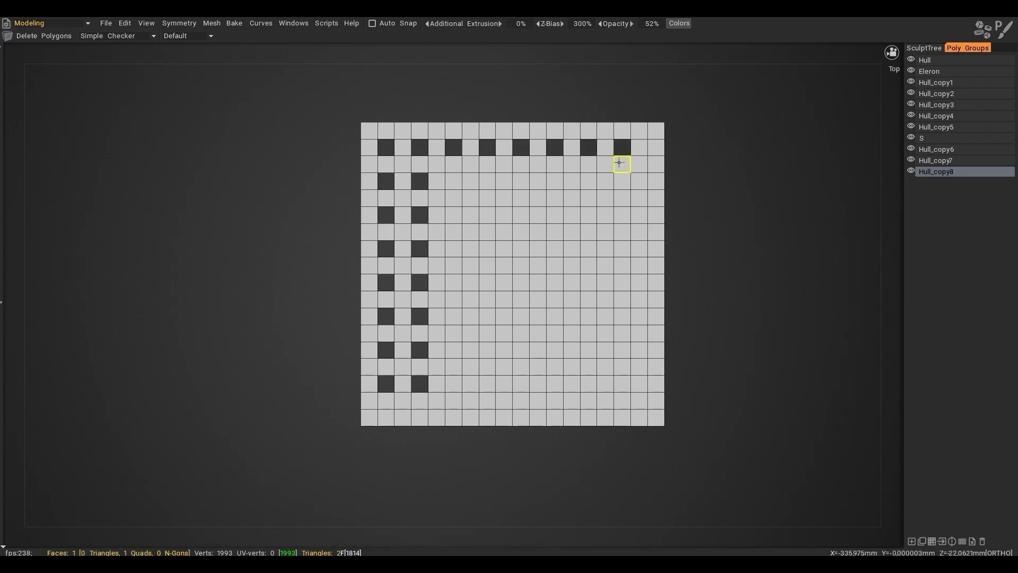
pyautogui.click(521, 181)
pyautogui.click(487, 181)
pyautogui.click(453, 180)
pyautogui.click(453, 215)
pyautogui.click(487, 215)
pyautogui.click(554, 215)
pyautogui.click(623, 214)
pyautogui.click(589, 249)
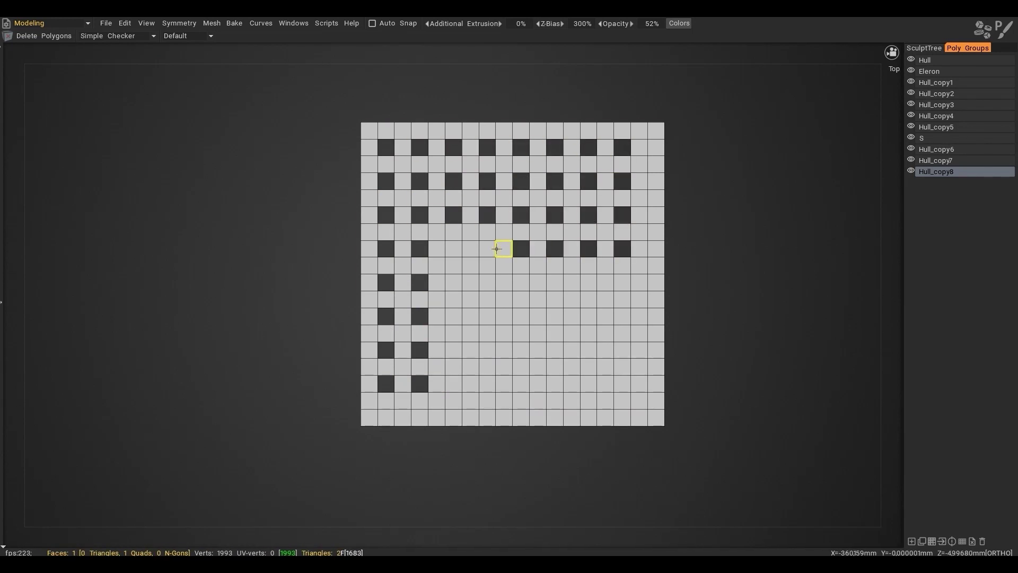
pyautogui.click(586, 315)
pyautogui.click(554, 316)
pyautogui.click(520, 316)
pyautogui.click(487, 316)
pyautogui.click(453, 316)
pyautogui.click(453, 350)
pyautogui.click(487, 350)
pyautogui.click(521, 350)
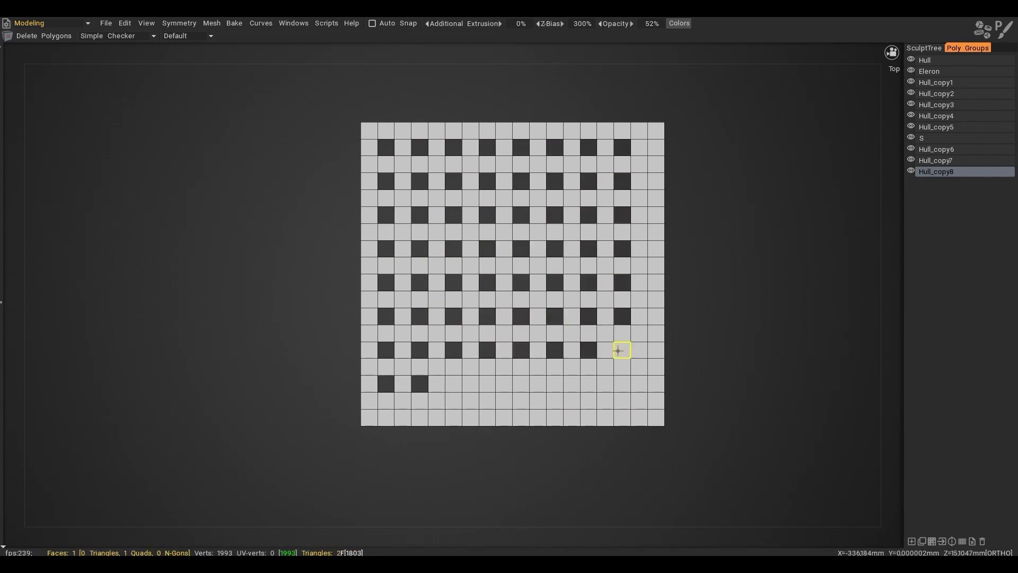
# - Delete the grid's outermost right column and bottom row of polygons so the border is one polygon wide
pyautogui.moveTo(656, 131); pyautogui.dragTo(656, 418)
pyautogui.moveTo(656, 417); pyautogui.dragTo(370, 418)
pyautogui.keyDown('alt'); pyautogui.moveTo(606, 439); pyautogui.dragTo(628, 365); pyautogui.keyUp('alt')
pyautogui.moveTo(628, 365)
pyautogui.keyDown('alt'); pyautogui.mouseDown(button='right')
pyautogui.moveTo(539, 321)
pyautogui.moveTo(614, 344)
pyautogui.mouseUp(button='right'); pyautogui.keyUp('alt')
pyautogui.keyDown('alt'); pyautogui.moveTo(536, 325); pyautogui.dragTo(546, 295, button='middle'); pyautogui.keyUp('alt')
# - Switch to the Sculpt room and enable Show Poly Objects in Sculpt room
pyautogui.click(51, 23)
pyautogui.click(51, 78)
pyautogui.click(106, 23)
pyautogui.moveTo(144, 23)
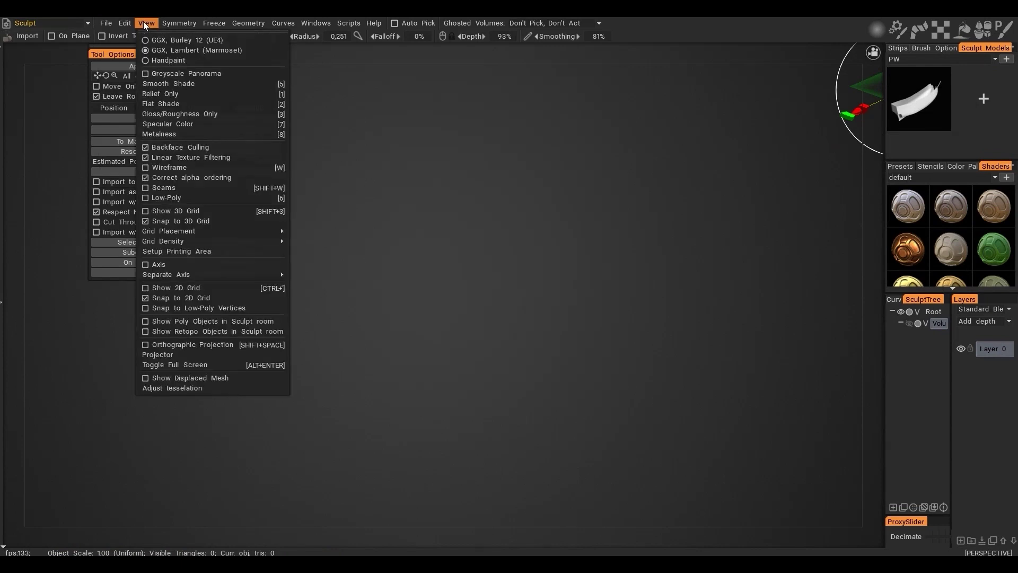
pyautogui.click(164, 322)
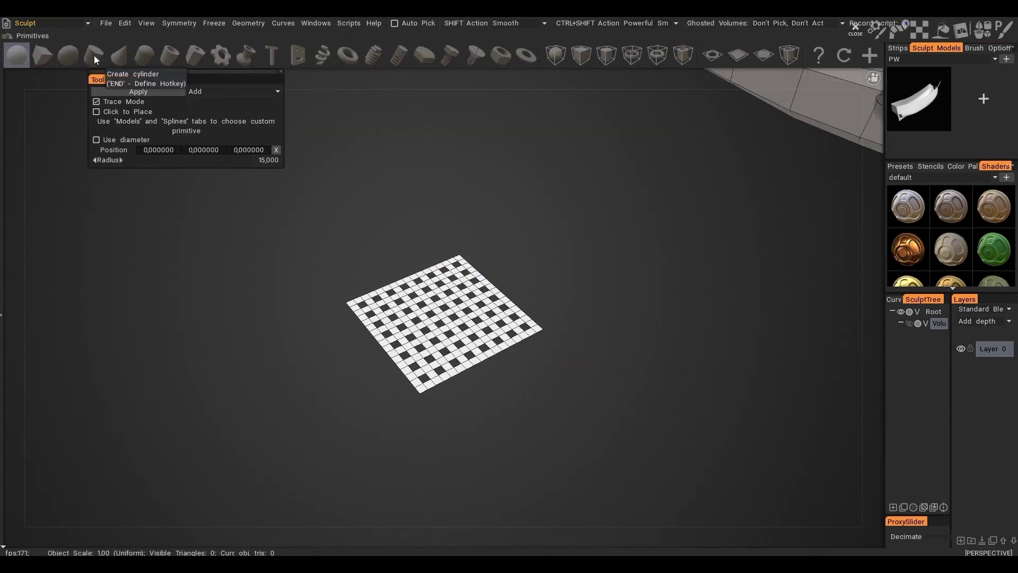
# - Create a horizontal cylinder beneath the hull, about 134 mm long with a radius of about 28 mm
pyautogui.click(94, 55)
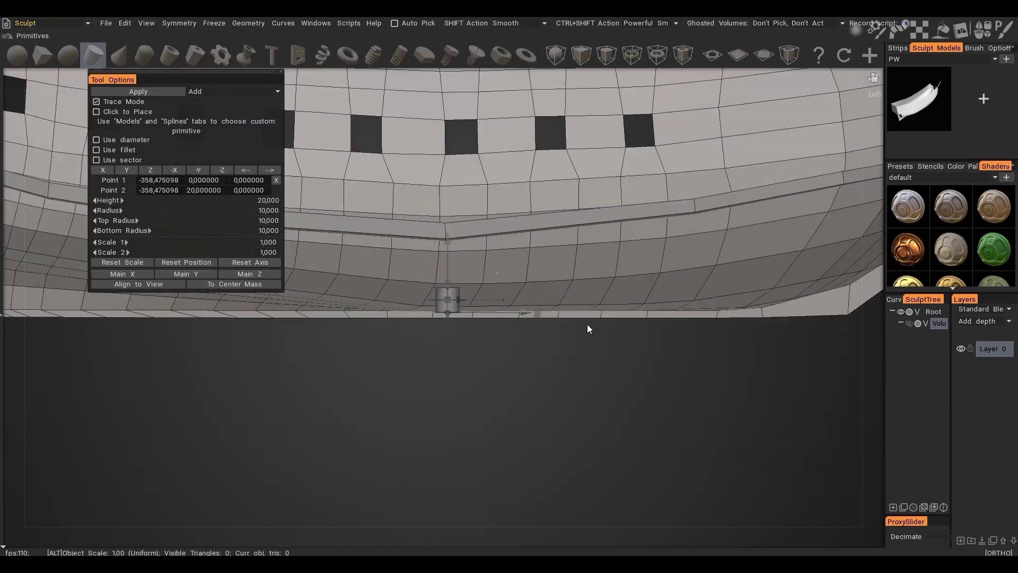
pyautogui.moveTo(449, 305); pyautogui.dragTo(458, 361)
pyautogui.moveTo(529, 367); pyautogui.dragTo(606, 370)
pyautogui.press('Return')
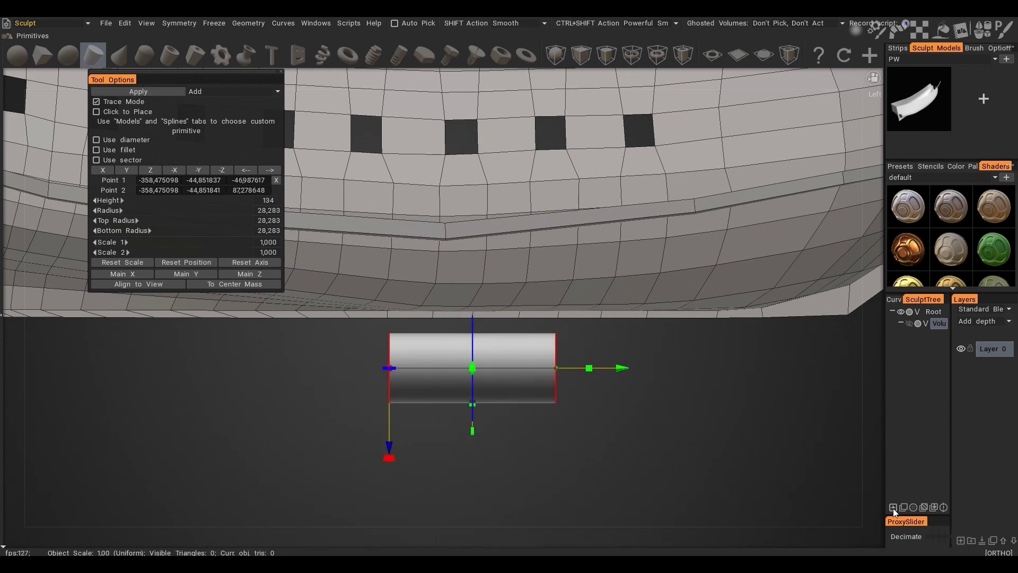
# - Flatten the cylinder with Transform and raise it until its curved top lies just under the perforated grid
pyautogui.press('space')
pyautogui.click(159, 329)
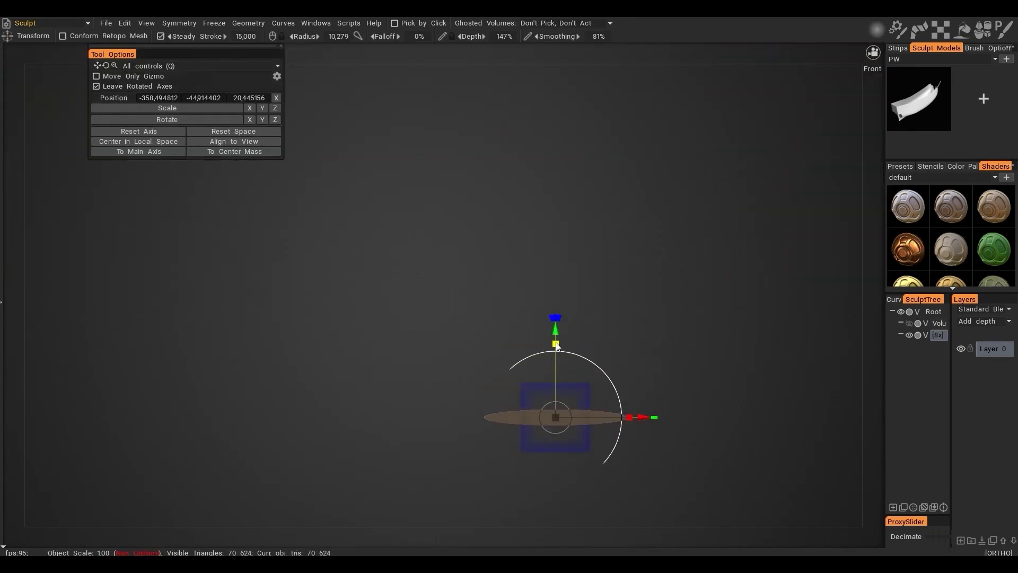
pyautogui.keyDown('alt'); pyautogui.moveTo(556, 345); pyautogui.dragTo(535, 371); pyautogui.keyUp('alt')
pyautogui.moveTo(541, 298); pyautogui.dragTo(615, 376)
pyautogui.moveTo(666, 274); pyautogui.dragTo(662, 161)
pyautogui.moveTo(584, 232); pyautogui.dragTo(584, 236)
pyautogui.keyDown('alt'); pyautogui.moveTo(584, 236); pyautogui.dragTo(626, 297); pyautogui.keyUp('alt')
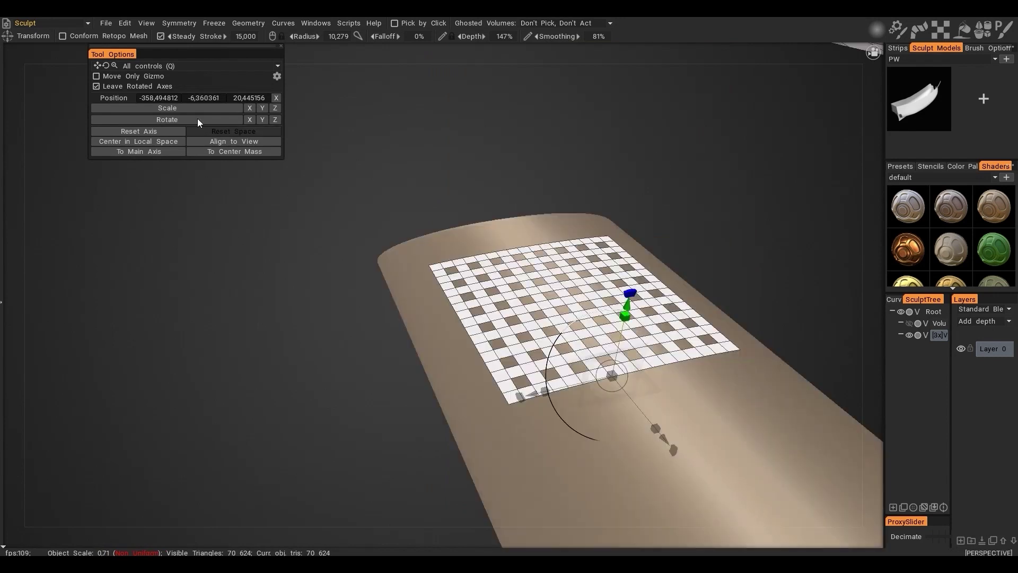
# - In the Modeling room, select all vertices of the perforated grid, snap them onto the flattened cylinder and clear the selection
pyautogui.click(88, 23)
pyautogui.click(34, 117)
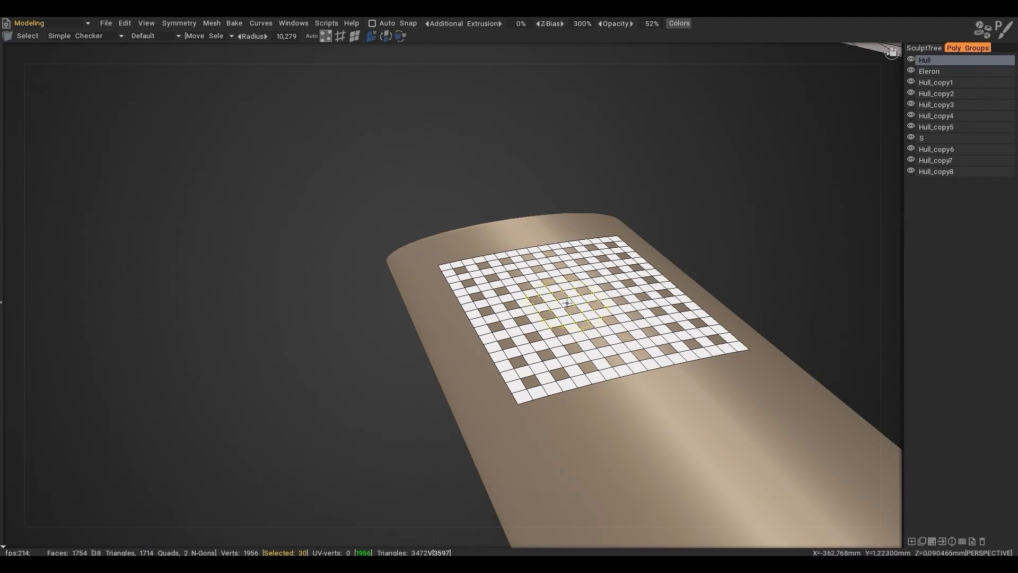
pyautogui.press('space')
pyautogui.click(682, 416)
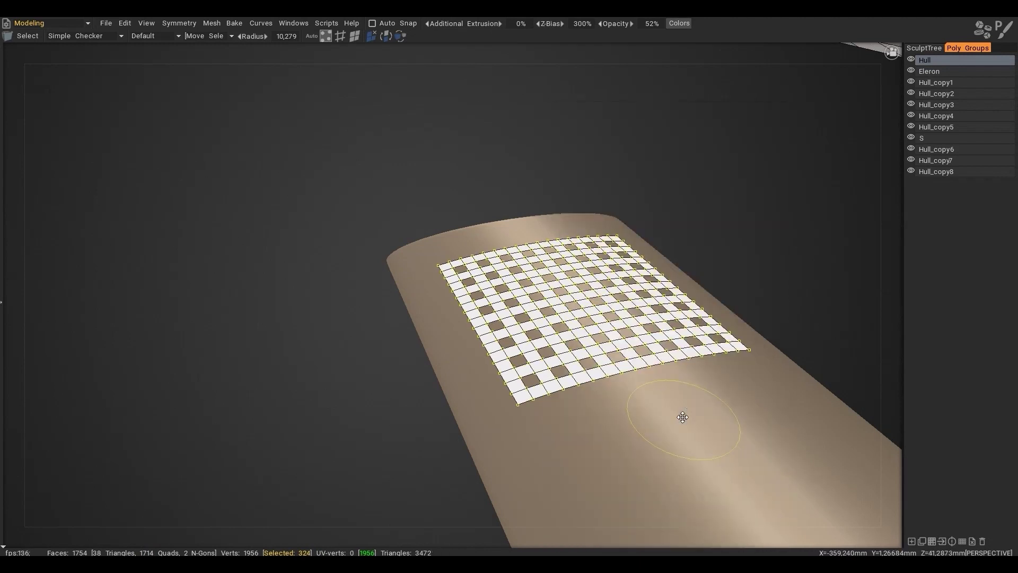
pyautogui.moveTo(682, 416); pyautogui.dragTo(659, 398, button='middle')
pyautogui.hotkey('ctrl', 'd')
pyautogui.scroll(-3, 659, 398)
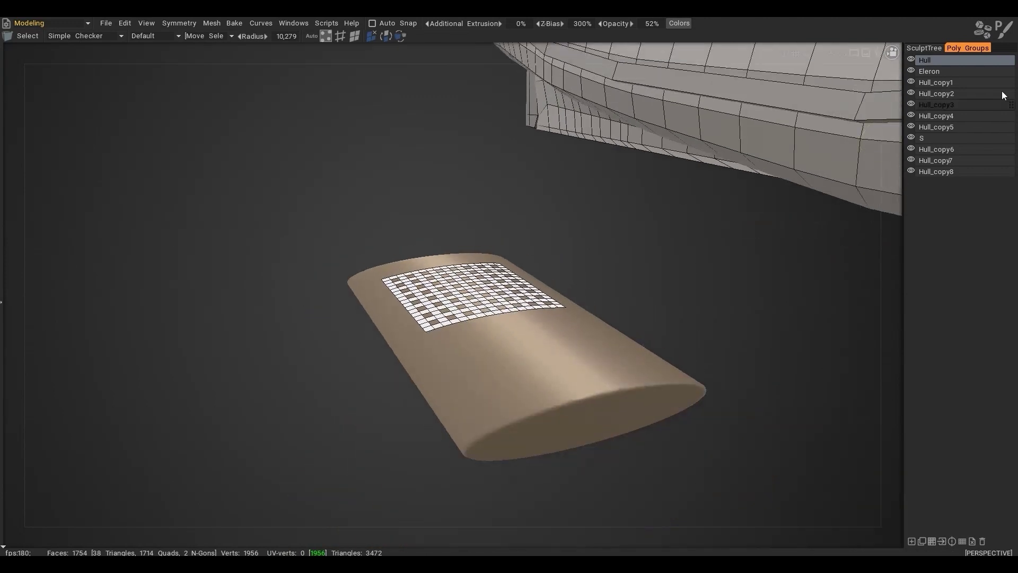
# - Hide the flattened cylinder's volume so that only the curved perforated grid and the hull are shown
pyautogui.click(933, 48)
pyautogui.click(928, 84)
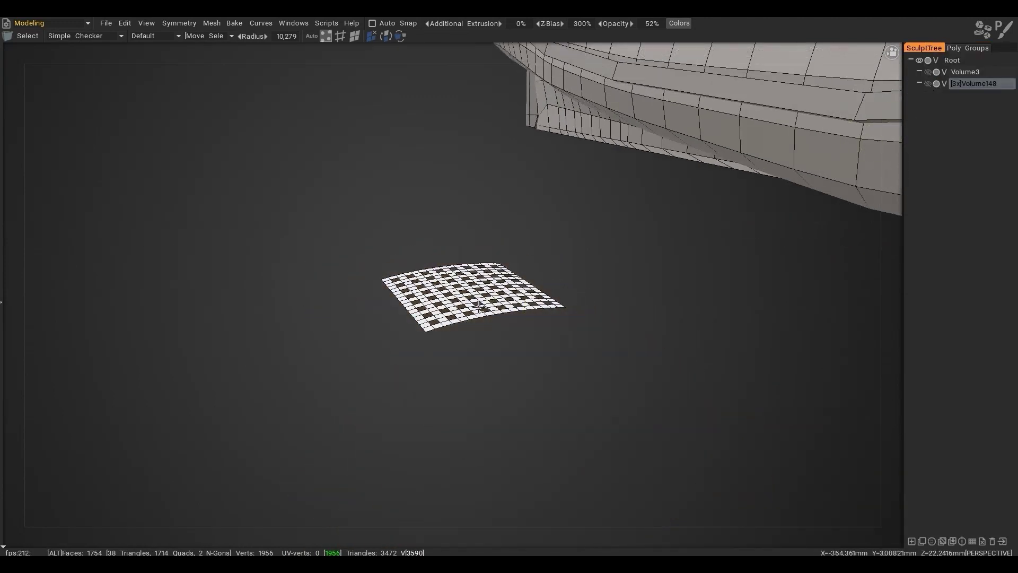
pyautogui.keyDown('alt'); pyautogui.moveTo(521, 333); pyautogui.dragTo(517, 334); pyautogui.keyUp('alt')
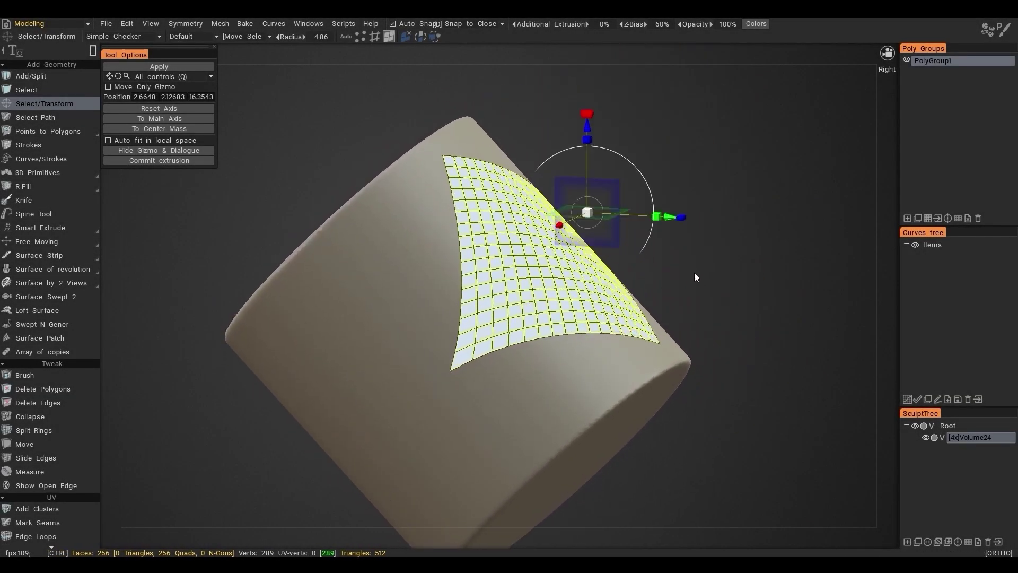
pyautogui.keyDown('alt'); pyautogui.moveTo(694, 272); pyautogui.dragTo(554, 304); pyautogui.keyUp('alt')
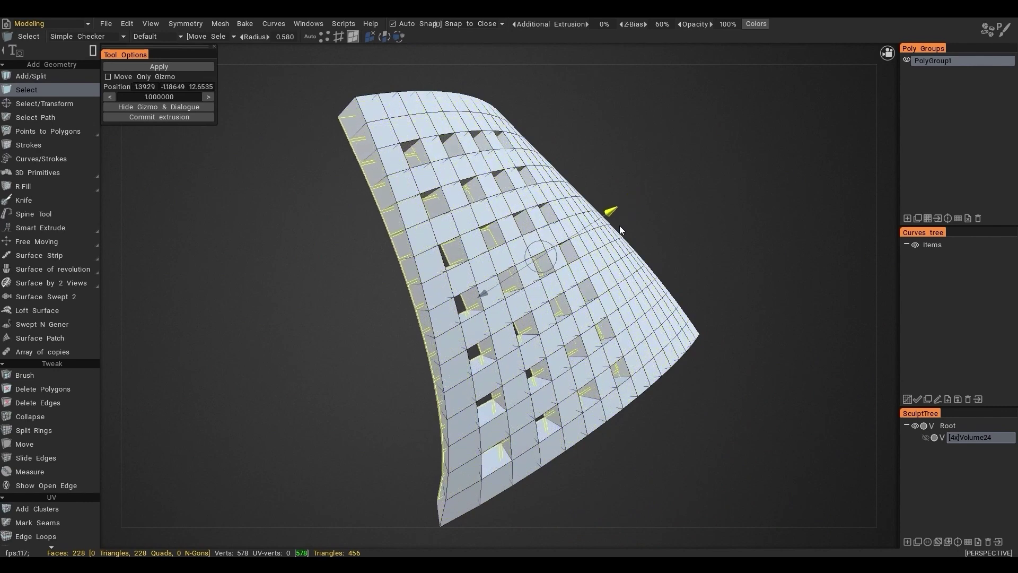
# - Adjust the depth of the extruded side walls beneath the curved perforated grid, clear the selection and return to the Select tool
pyautogui.keyDown('alt'); pyautogui.moveTo(611, 249); pyautogui.dragTo(440, 295); pyautogui.keyUp('alt')
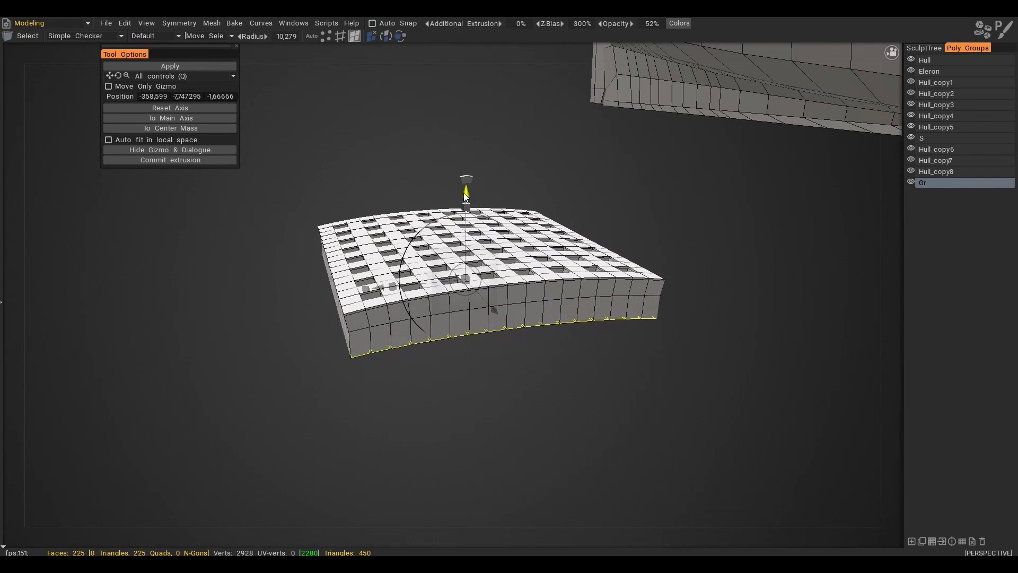
pyautogui.moveTo(465, 196); pyautogui.dragTo(475, 183)
pyautogui.press('Escape')
pyautogui.press('space')
pyautogui.click(498, 298)
pyautogui.press('space')
pyautogui.click(422, 119)
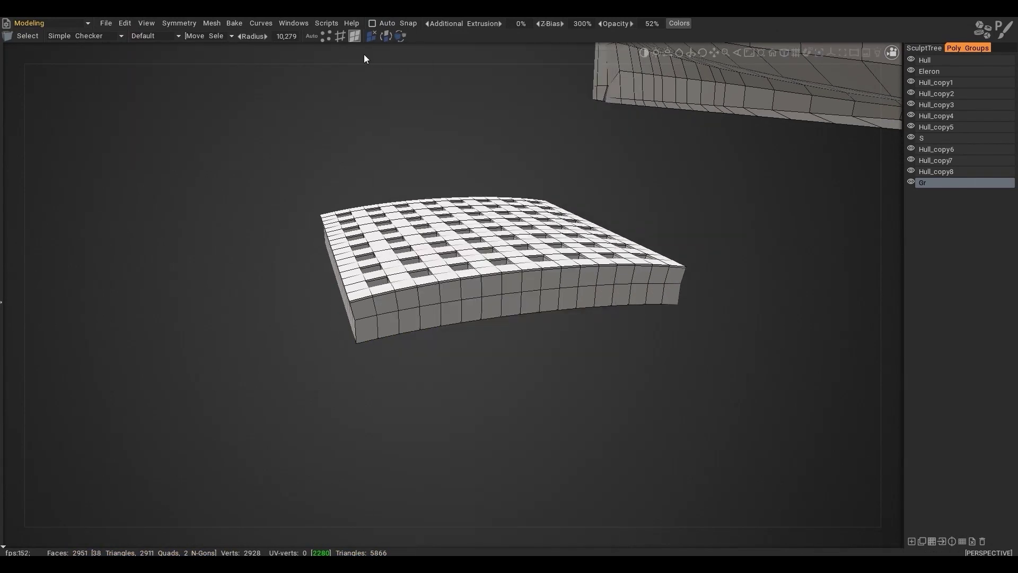
# - Select the lower ring of side faces around the perforated grid, extrude it outward and scale it back into a narrow sloped rim
pyautogui.press('3')
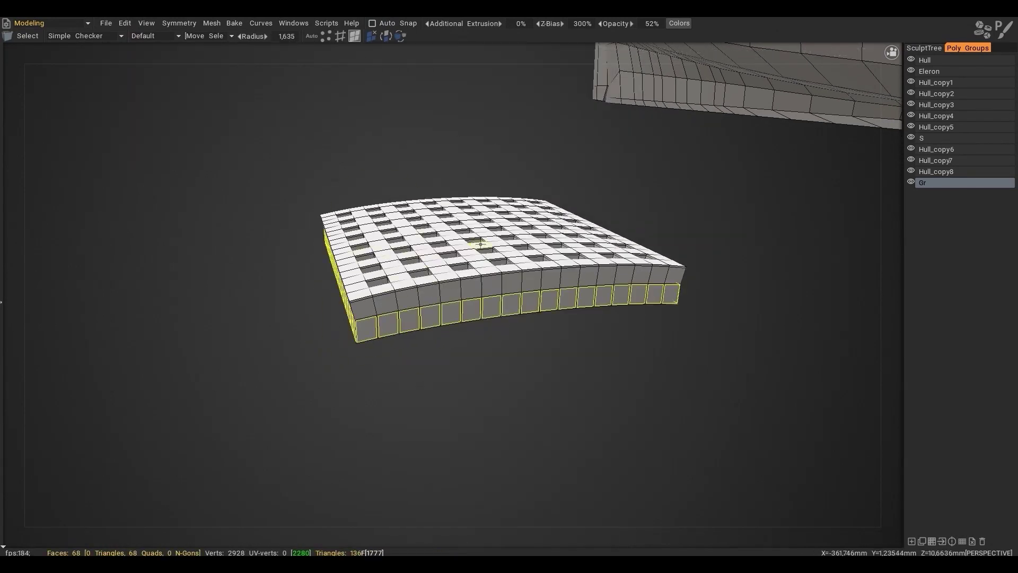
pyautogui.press('t')
pyautogui.keyDown('shift'); pyautogui.moveTo(474, 257); pyautogui.dragTo(461, 307); pyautogui.keyUp('shift')
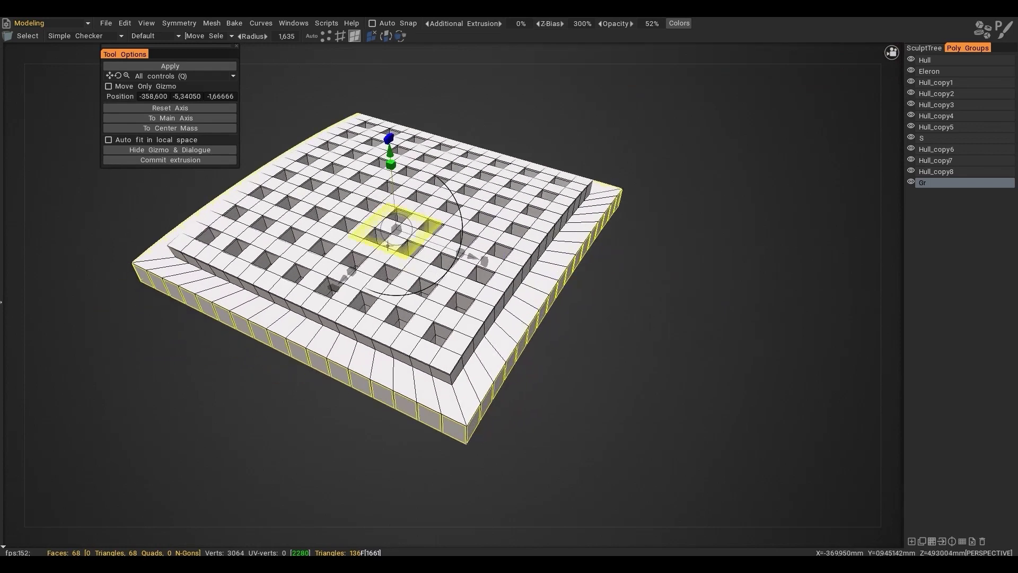
pyautogui.moveTo(396, 229); pyautogui.dragTo(392, 228)
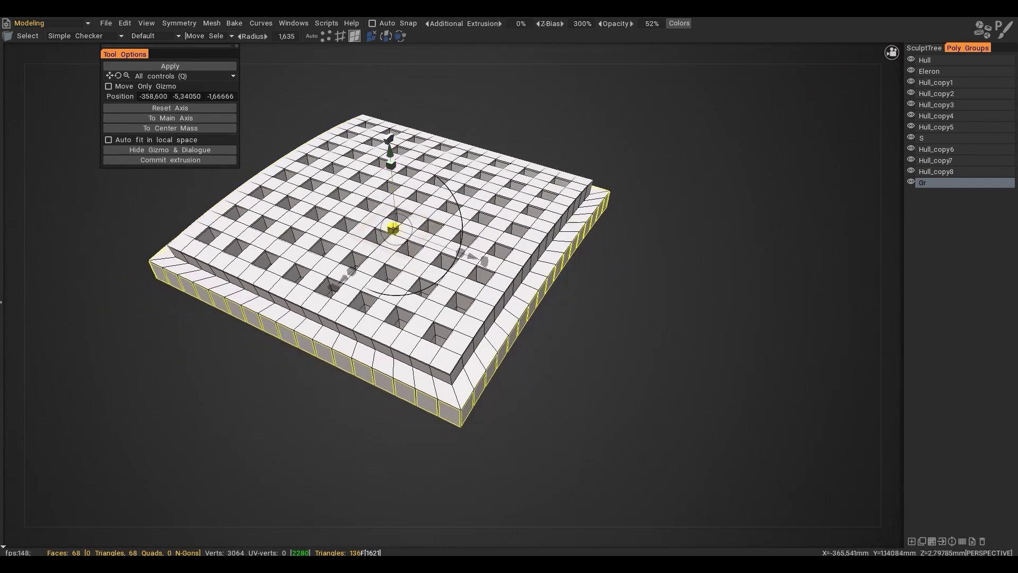
# - In the front view, select only the lower part of the grid's rim, flatten it vertically and nudge its height
pyautogui.keyDown('alt'); pyautogui.moveTo(393, 229); pyautogui.dragTo(401, 265, button='right'); pyautogui.keyUp('alt')
pyautogui.keyDown('alt'); pyautogui.moveTo(401, 265); pyautogui.dragTo(340, 222); pyautogui.keyUp('alt')
pyautogui.keyDown('alt'); pyautogui.moveTo(340, 223); pyautogui.dragTo(389, 237, button='right'); pyautogui.keyUp('alt')
pyautogui.press('KP_2')
pyautogui.press('2')
pyautogui.moveTo(198, 347); pyautogui.dragTo(727, 276)
pyautogui.keyDown('ctrl'); pyautogui.moveTo(738, 199); pyautogui.dragTo(368, 272); pyautogui.keyUp('ctrl')
pyautogui.keyDown('ctrl'); pyautogui.moveTo(221, 192); pyautogui.dragTo(395, 271); pyautogui.keyUp('ctrl')
pyautogui.press('q')
pyautogui.moveTo(464, 204); pyautogui.dragTo(464, 250)
pyautogui.moveTo(465, 190); pyautogui.dragTo(466, 193)
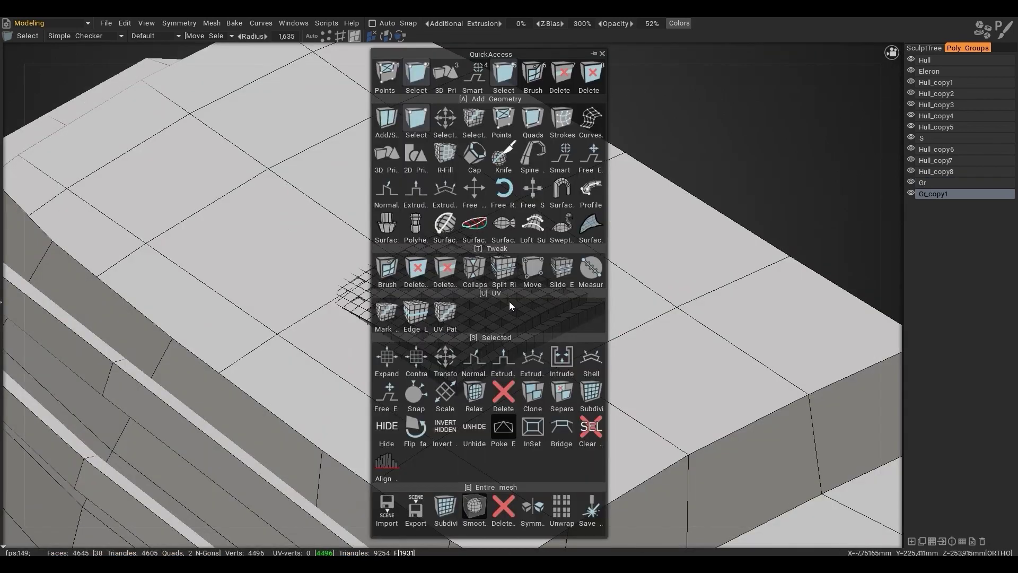
# - Select the original perforated grid and fine-tune its placement on the raised deck of the hull
pyautogui.click(509, 301)
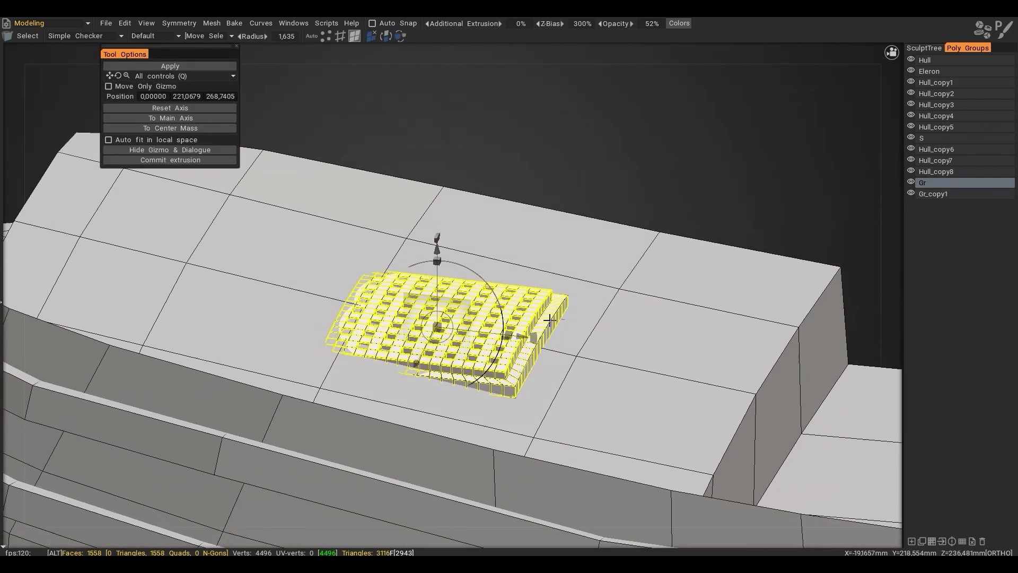
pyautogui.moveTo(536, 350); pyautogui.dragTo(536, 345)
pyautogui.keyDown('alt'); pyautogui.moveTo(448, 265); pyautogui.dragTo(371, 318); pyautogui.keyUp('alt')
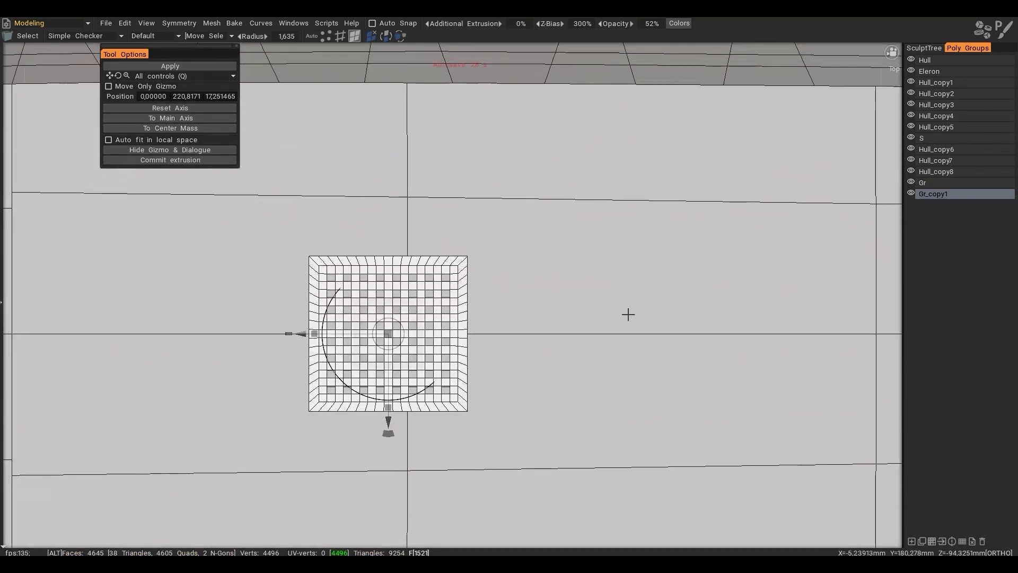
# - In the top view, enable Z-axis symmetry just inside the copied grid's end rim, with the plane at Z -10.72186
pyautogui.moveTo(627, 314)
pyautogui.keyDown('alt'); pyautogui.mouseDown(button='right')
pyautogui.moveTo(513, 249)
pyautogui.moveTo(619, 307)
pyautogui.mouseUp(button='right'); pyautogui.keyUp('alt')
pyautogui.keyDown('alt'); pyautogui.moveTo(619, 308); pyautogui.dragTo(565, 287, button='middle'); pyautogui.keyUp('alt')
pyautogui.keyDown('alt'); pyautogui.moveTo(565, 287); pyautogui.dragTo(586, 288, button='right'); pyautogui.keyUp('alt')
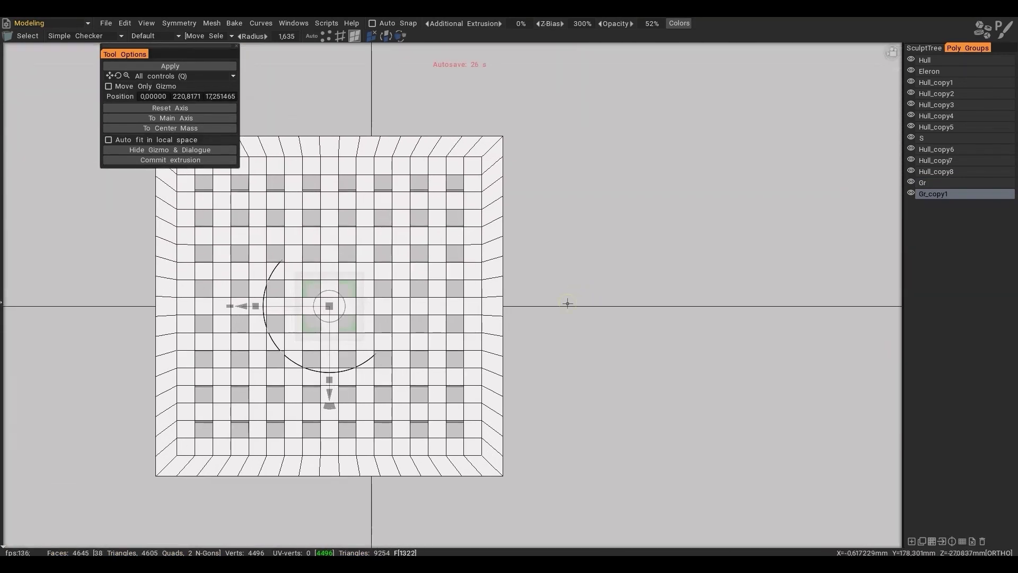
pyautogui.press('s')
pyautogui.click(418, 335)
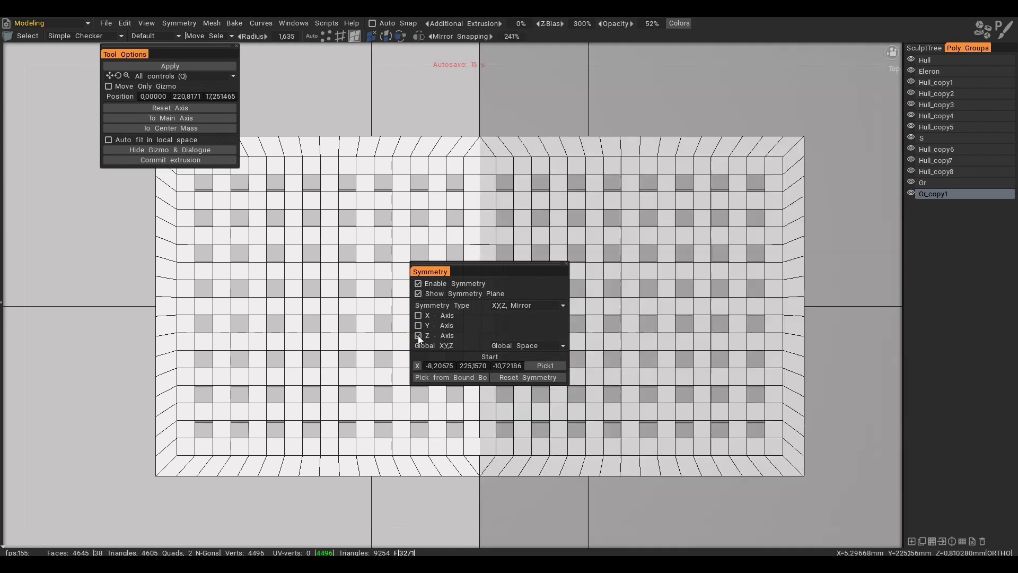
pyautogui.press('s')
# - Apply the Z-axis symmetry to the copied grid to double its length and reset the symmetry settings
pyautogui.keyDown('alt'); pyautogui.moveTo(656, 295); pyautogui.dragTo(470, 334, button='right'); pyautogui.keyUp('alt')
pyautogui.keyDown('alt'); pyautogui.moveTo(470, 334); pyautogui.dragTo(525, 233); pyautogui.keyUp('alt')
pyautogui.press('KP_5')
pyautogui.keyDown('alt'); pyautogui.moveTo(541, 241); pyautogui.dragTo(535, 275, button='right'); pyautogui.keyUp('alt')
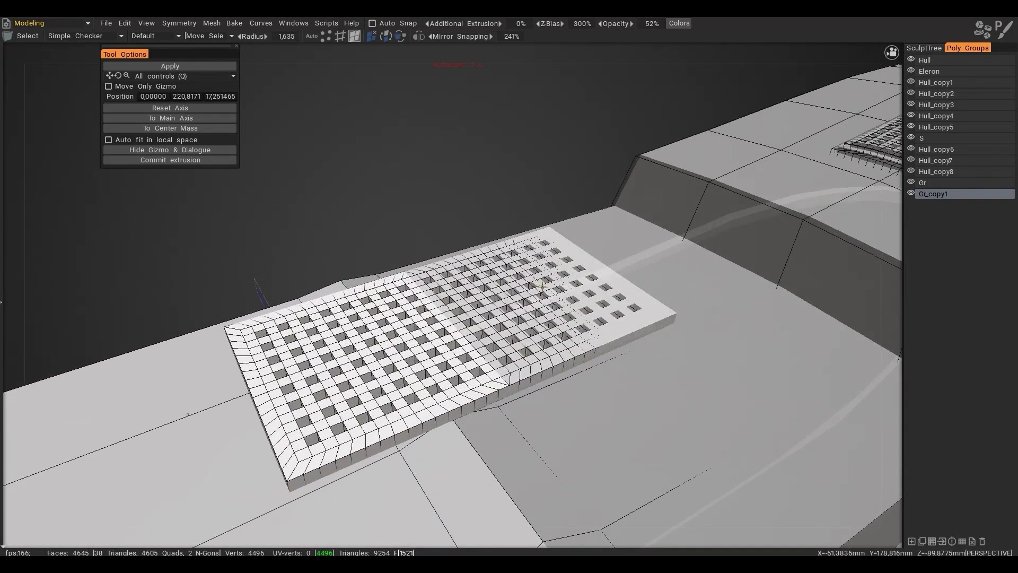
pyautogui.keyDown('alt'); pyautogui.moveTo(614, 313); pyautogui.dragTo(581, 294, button='right'); pyautogui.keyUp('alt')
pyautogui.press('s')
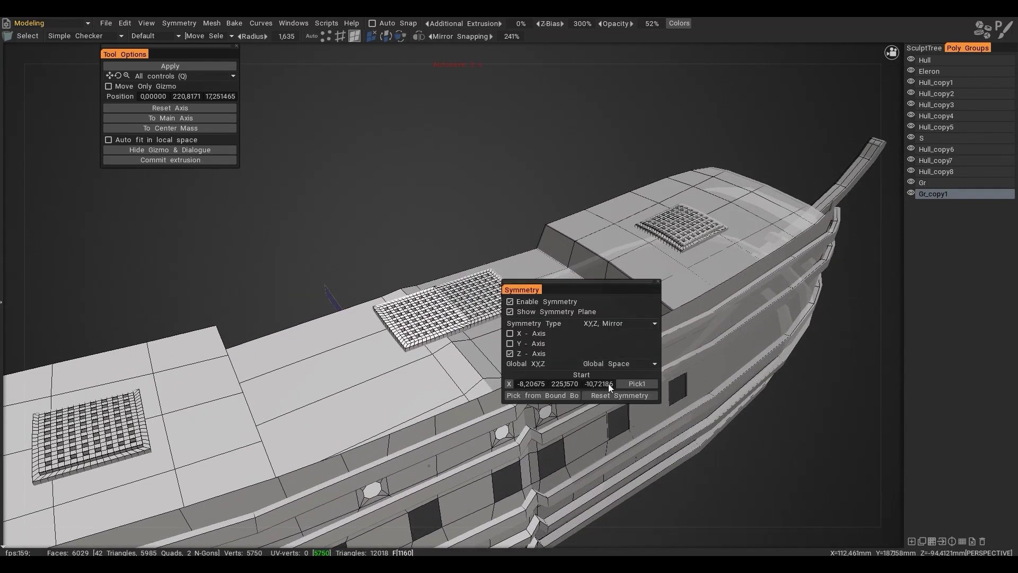
pyautogui.click(609, 392)
pyautogui.keyDown('alt'); pyautogui.moveTo(706, 296); pyautogui.dragTo(494, 298, button='right'); pyautogui.keyUp('alt')
pyautogui.moveTo(494, 298)
pyautogui.keyDown('alt'); pyautogui.mouseDown()
pyautogui.moveTo(405, 351)
pyautogui.moveTo(496, 308)
pyautogui.mouseUp(); pyautogui.keyUp('alt')
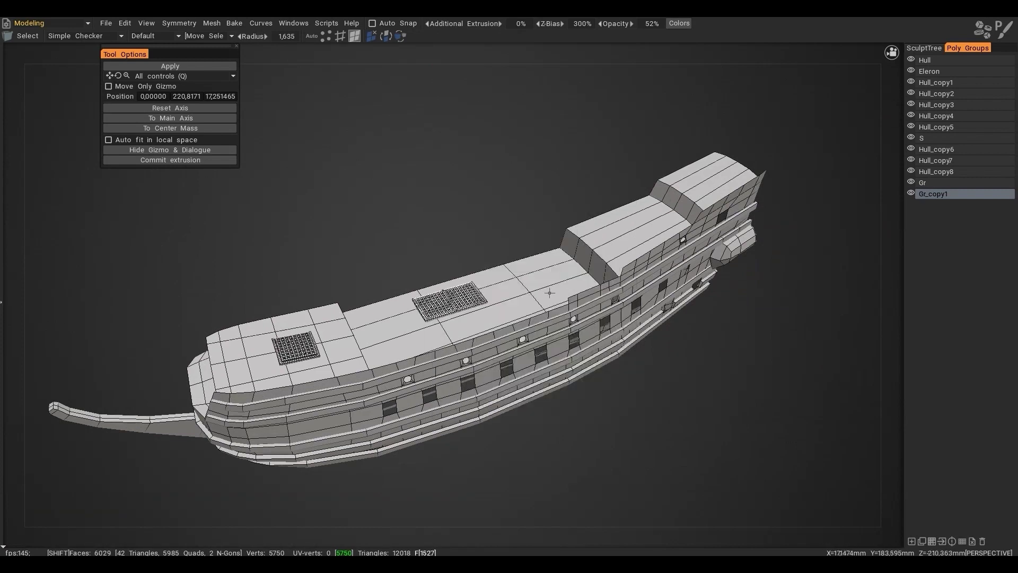
pyautogui.keyDown('alt'); pyautogui.moveTo(622, 320); pyautogui.dragTo(584, 325, button='right'); pyautogui.keyUp('alt')
pyautogui.keyDown('alt'); pyautogui.moveTo(522, 337); pyautogui.dragTo(550, 311); pyautogui.keyUp('alt')
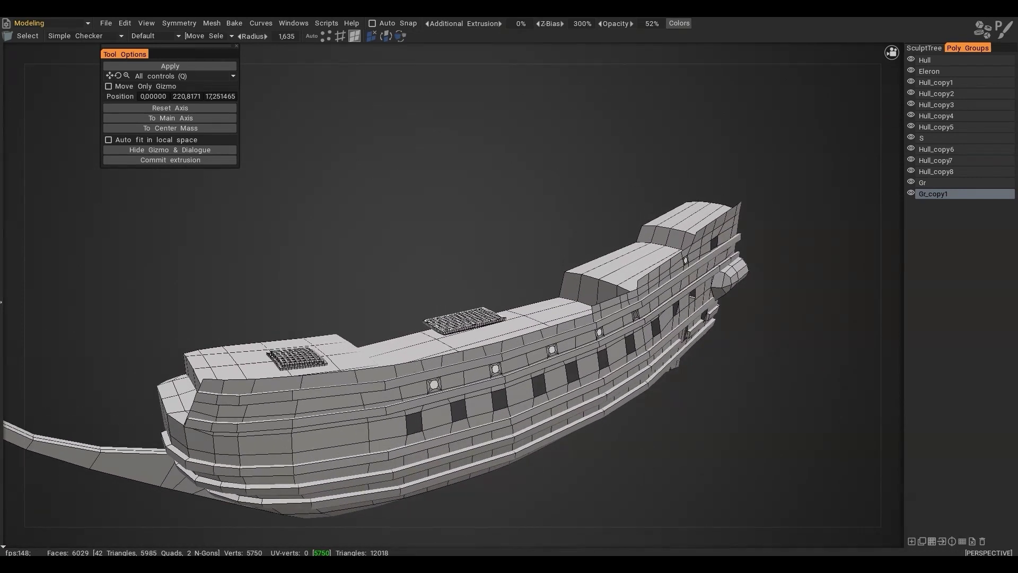
# - Mirror the doubled grid across the Z axis at its far end to lengthen it further, and turn the symmetry off
pyautogui.keyDown('alt'); pyautogui.keyDown('shift'); pyautogui.moveTo(485, 312); pyautogui.dragTo(393, 396); pyautogui.keyUp('shift'); pyautogui.keyUp('alt')
pyautogui.keyDown('alt'); pyautogui.moveTo(496, 360); pyautogui.dragTo(672, 368, button='right'); pyautogui.keyUp('alt')
pyautogui.keyDown('alt'); pyautogui.moveTo(672, 368); pyautogui.dragTo(555, 323, button='middle'); pyautogui.keyUp('alt')
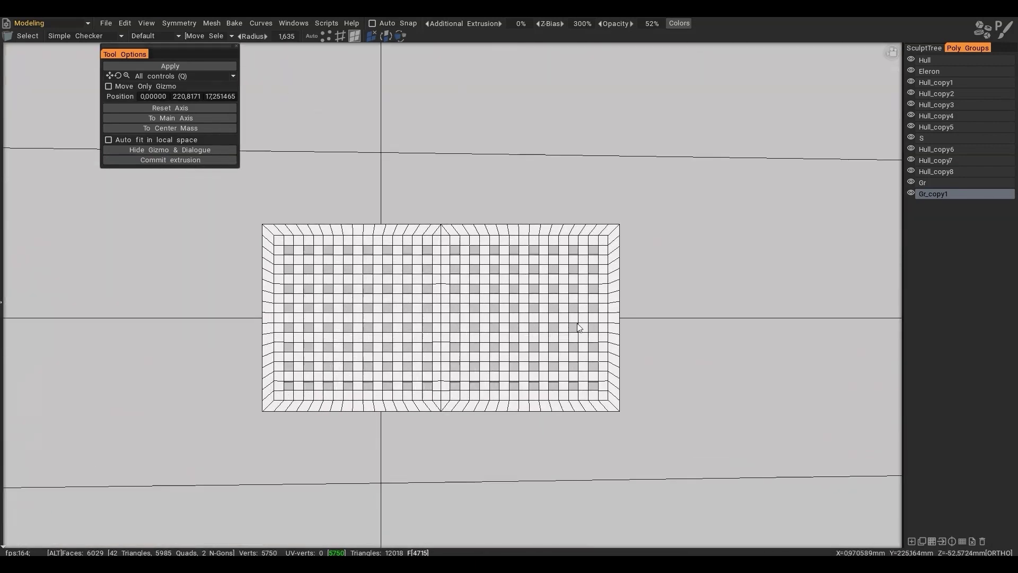
pyautogui.keyDown('alt'); pyautogui.moveTo(554, 323); pyautogui.dragTo(666, 339, button='right'); pyautogui.keyUp('alt')
pyautogui.keyDown('alt'); pyautogui.moveTo(665, 339); pyautogui.dragTo(490, 330, button='middle'); pyautogui.keyUp('alt')
pyautogui.keyDown('alt'); pyautogui.moveTo(490, 330); pyautogui.dragTo(546, 325, button='right'); pyautogui.keyUp('alt')
pyautogui.press('s')
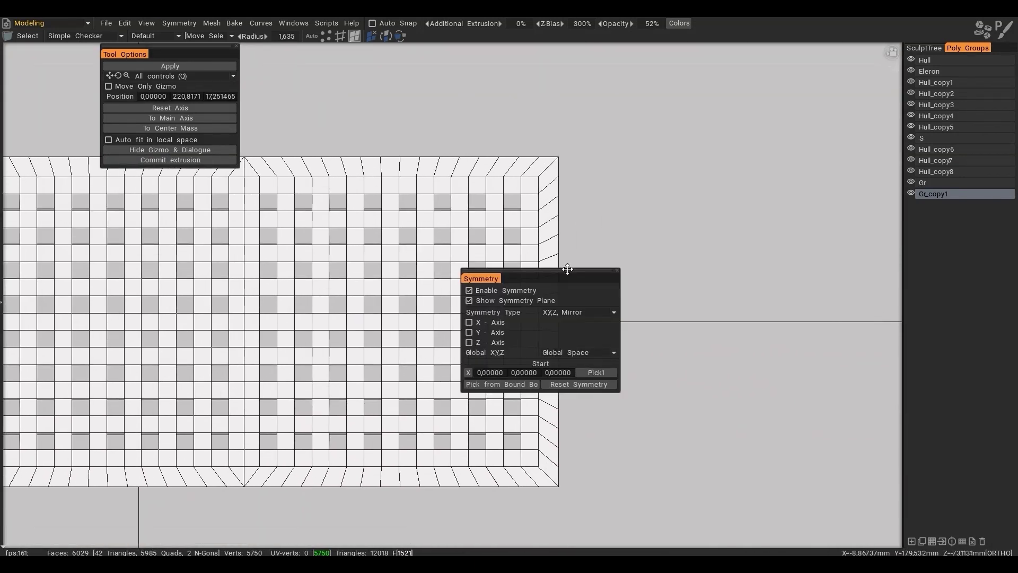
pyautogui.press('s')
pyautogui.click(492, 296)
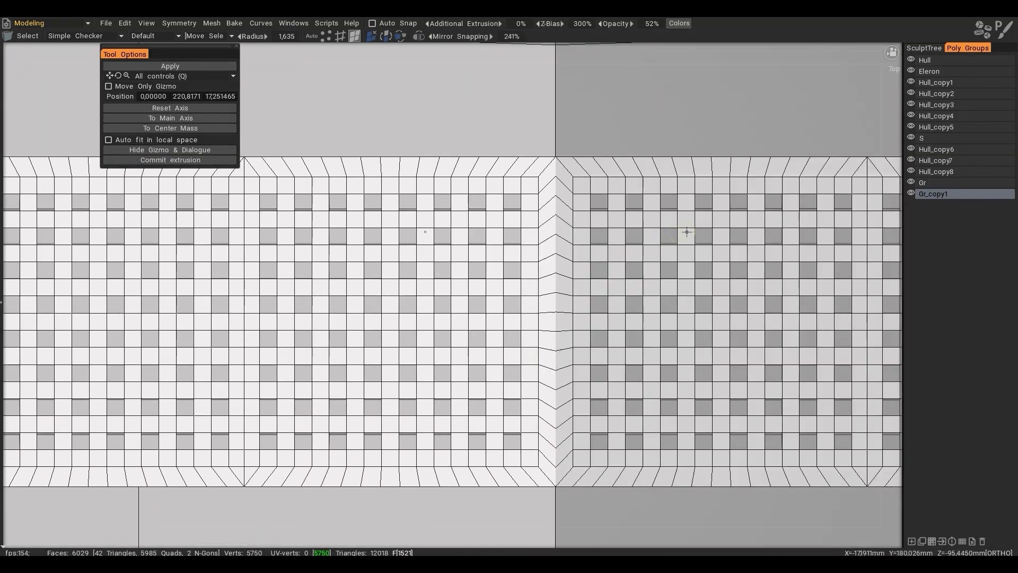
pyautogui.press('s')
pyautogui.click(493, 410)
pyautogui.keyDown('alt'); pyautogui.moveTo(636, 393); pyautogui.dragTo(498, 331, button='right'); pyautogui.keyUp('alt')
pyautogui.keyDown('alt'); pyautogui.moveTo(498, 331); pyautogui.dragTo(453, 375); pyautogui.keyUp('alt')
# - Move half of the second grid copy along the hull to leave a solid strip in its middle, and reposition the grid on the deck
pyautogui.press('KP_5')
pyautogui.press('KP_5')
pyautogui.keyDown('alt'); pyautogui.moveTo(568, 318); pyautogui.dragTo(656, 304, button='right'); pyautogui.keyUp('alt')
pyautogui.keyDown('alt'); pyautogui.moveTo(656, 304); pyautogui.dragTo(579, 330, button='middle'); pyautogui.keyUp('alt')
pyautogui.press('space')
pyautogui.click(550, 87)
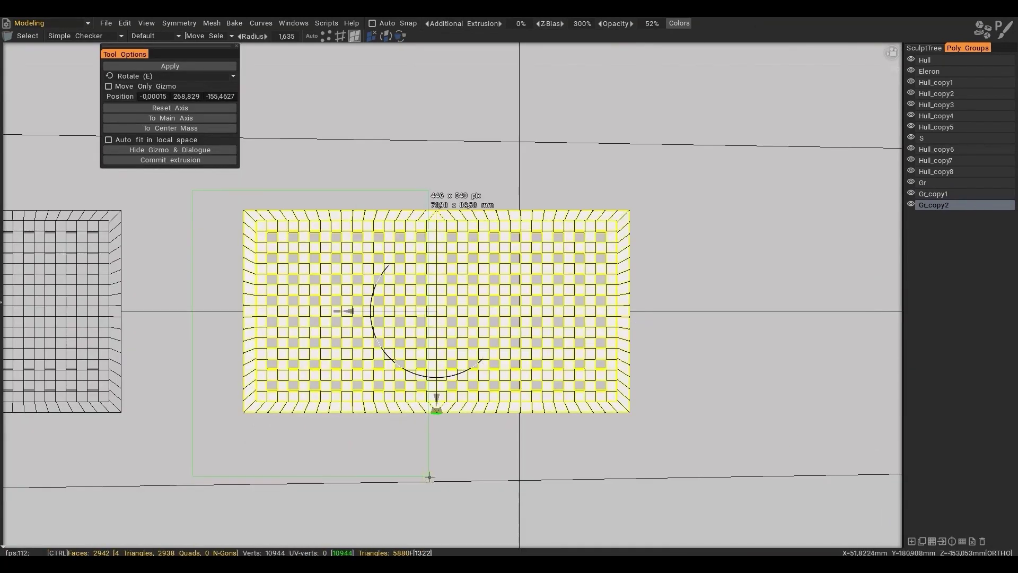
pyautogui.keyDown('ctrl'); pyautogui.moveTo(430, 476); pyautogui.dragTo(431, 477); pyautogui.keyUp('ctrl')
pyautogui.press('q')
pyautogui.moveTo(446, 320); pyautogui.dragTo(622, 319)
pyautogui.press('space')
pyautogui.press('space')
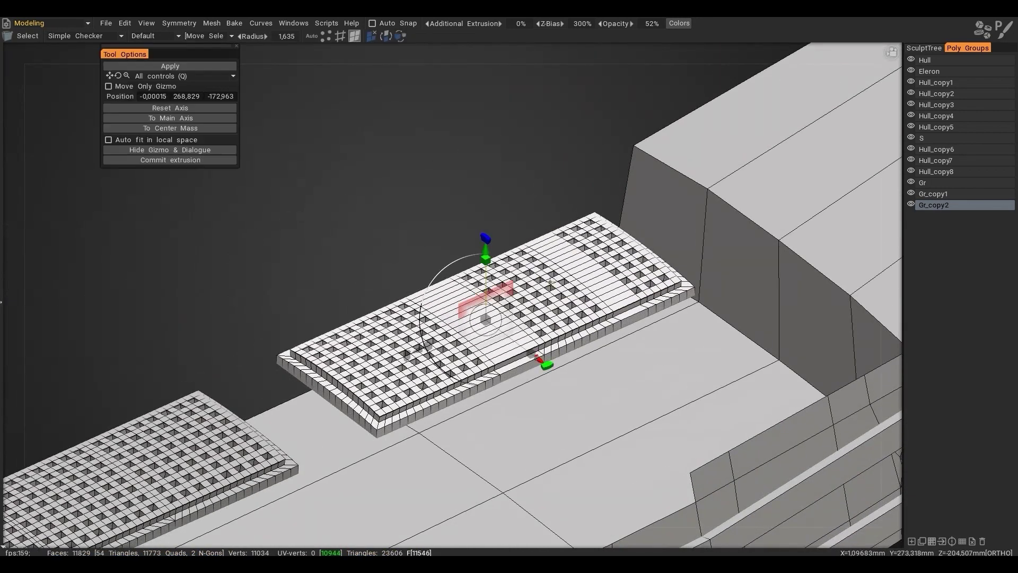
pyautogui.scroll(5, 461, 439)
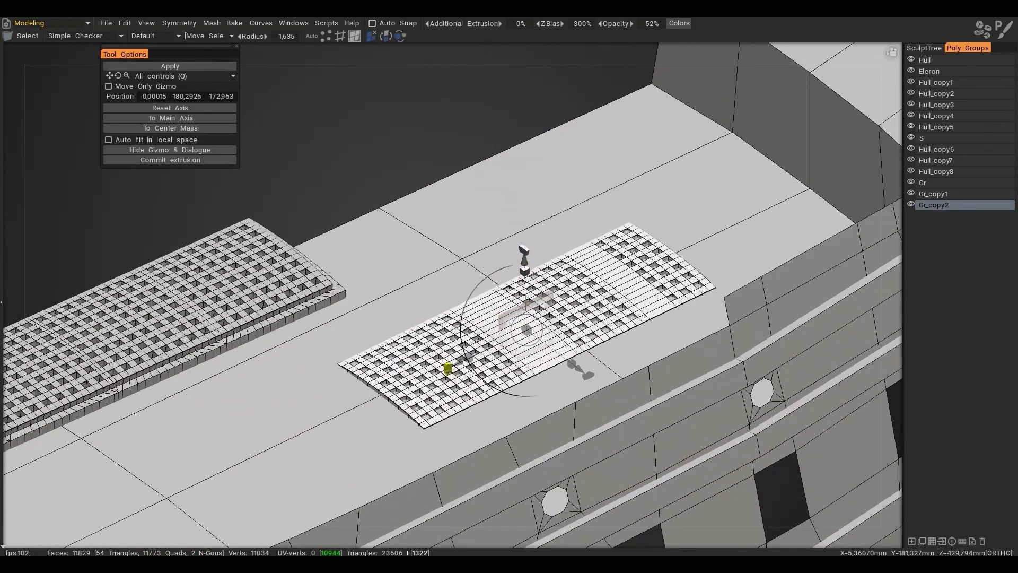
pyautogui.moveTo(448, 368); pyautogui.dragTo(571, 291)
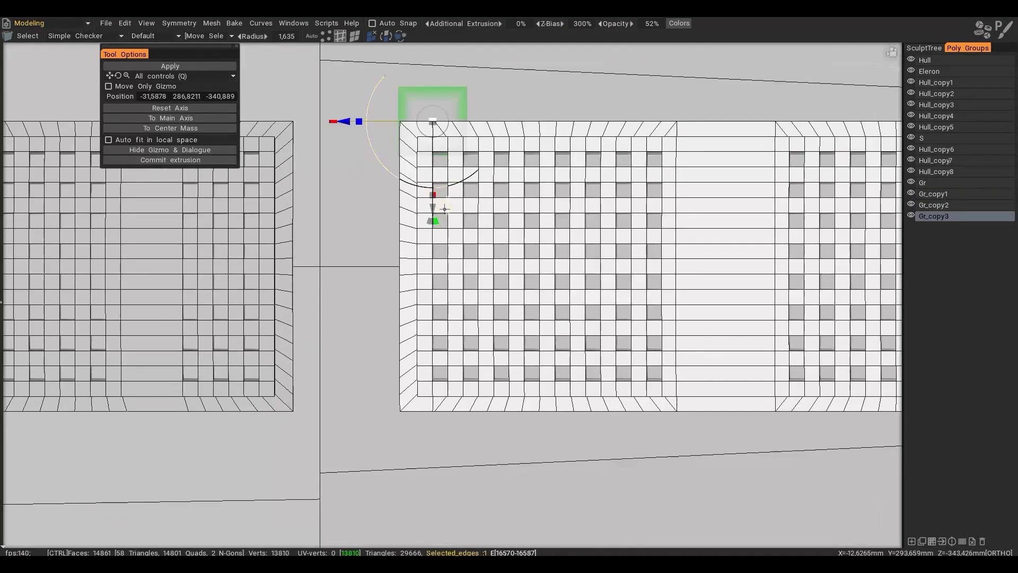
# - Mirror the newest grid copy across the Z axis at -339.729 to reduce it to a narrow solid panel, and reset the symmetry
pyautogui.hotkey('ctrl', 'd')
pyautogui.press('s')
pyautogui.click(572, 309)
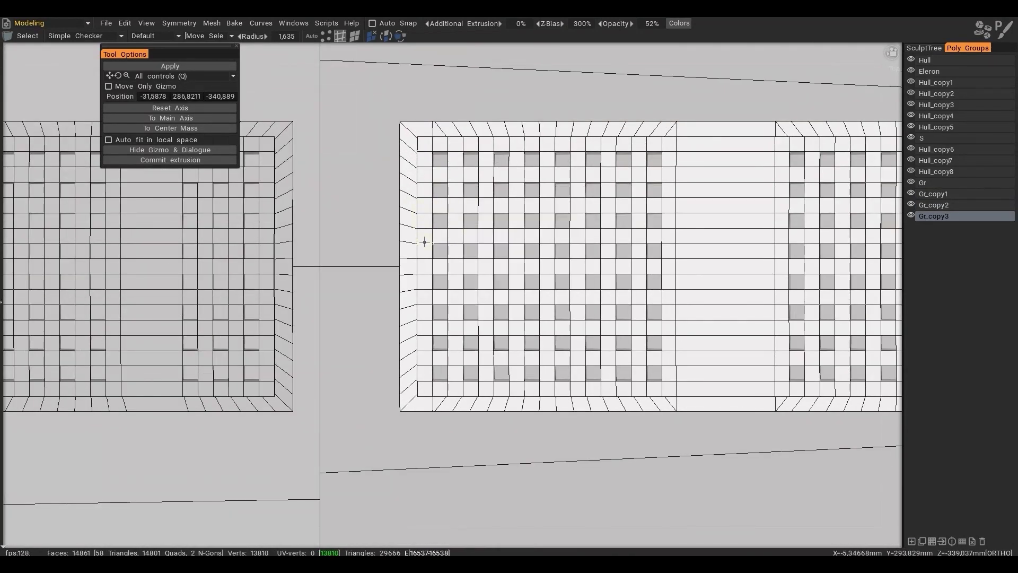
pyautogui.click(427, 243)
pyautogui.press('s')
pyautogui.click(371, 261)
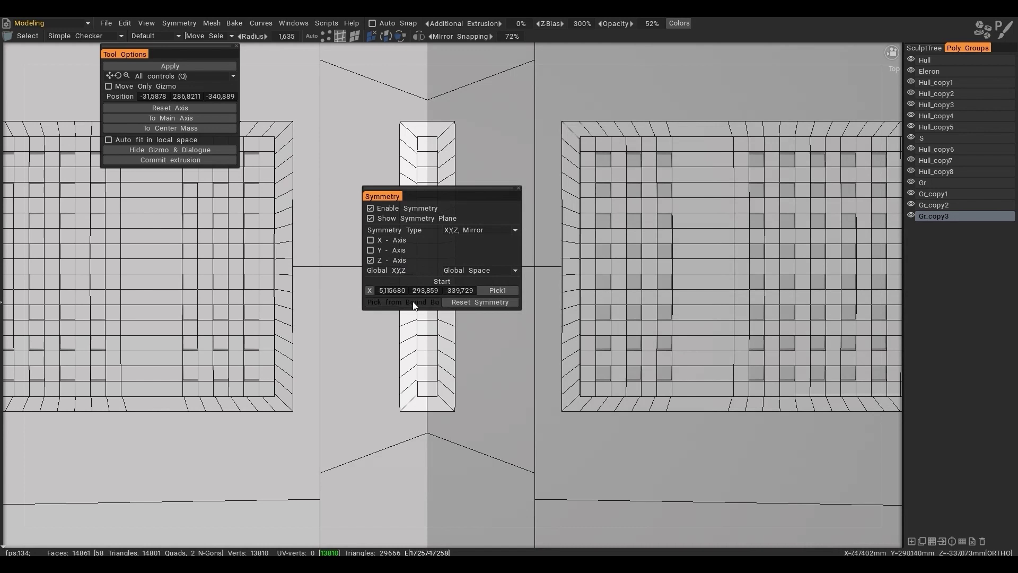
pyautogui.press('s')
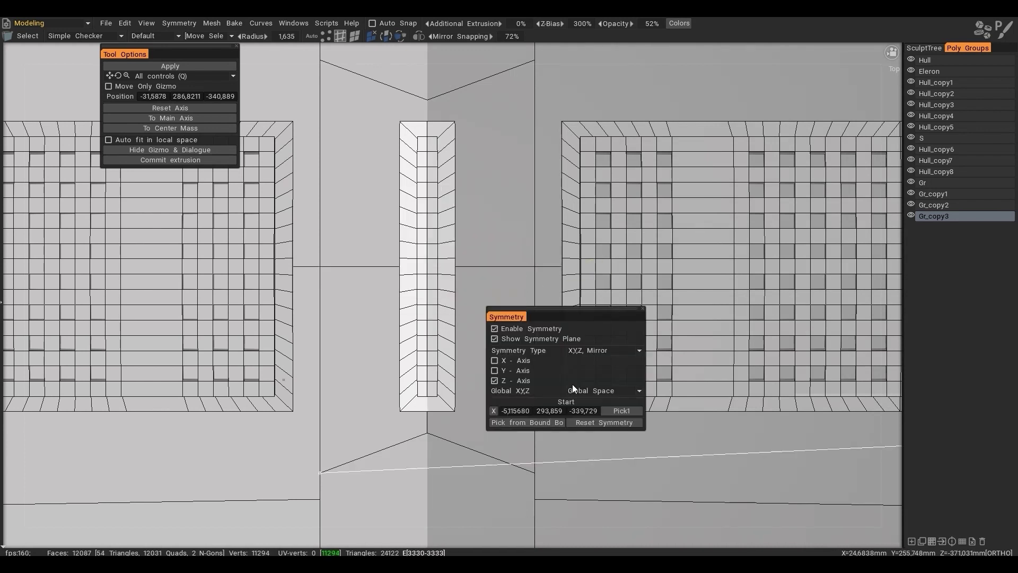
pyautogui.click(605, 423)
# - Stretch the narrow panel along the hull into a wide solid hatch cover by moving its end faces apart
pyautogui.press('3')
pyautogui.hotkey('ctrl', 'a')
pyautogui.keyDown('ctrl'); pyautogui.moveTo(355, 98); pyautogui.dragTo(358, 99); pyautogui.keyUp('ctrl')
pyautogui.keyDown('ctrl'); pyautogui.moveTo(421, 474); pyautogui.dragTo(421, 473); pyautogui.keyUp('ctrl')
pyautogui.moveTo(342, 266); pyautogui.dragTo(422, 284)
pyautogui.keyDown('ctrl'); pyautogui.moveTo(461, 94); pyautogui.dragTo(499, 442); pyautogui.keyUp('ctrl')
pyautogui.moveTo(574, 267)
pyautogui.mouseDown()
pyautogui.moveTo(713, 267)
pyautogui.moveTo(760, 283)
pyautogui.moveTo(554, 214)
pyautogui.moveTo(584, 262)
pyautogui.mouseUp()
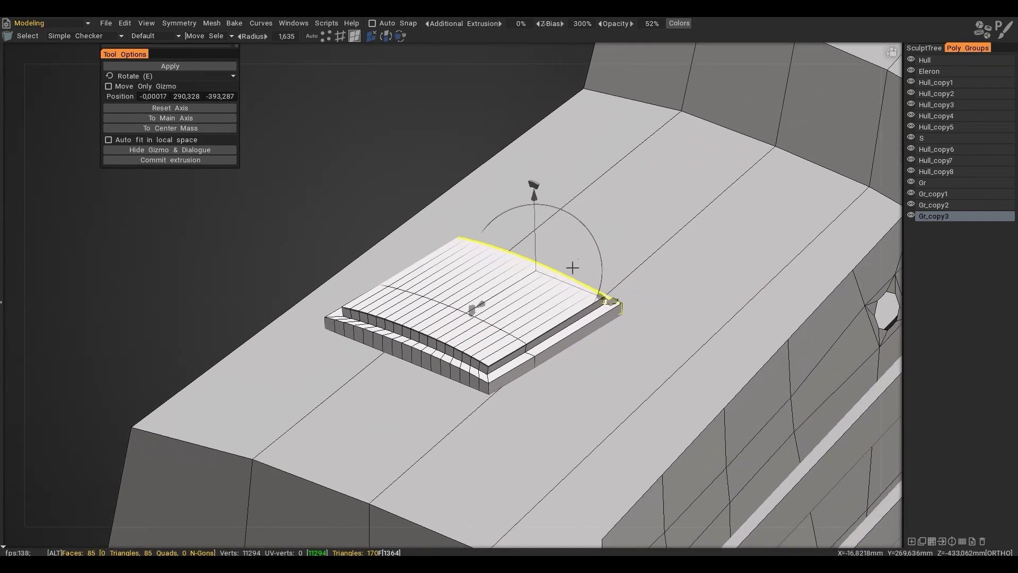
# - Clear the face selection and remove the extra edge loop across the middle of the solid hatch cover
pyautogui.press('space')
pyautogui.click(634, 418)
pyautogui.keyDown('alt'); pyautogui.moveTo(594, 366); pyautogui.dragTo(472, 336); pyautogui.keyUp('alt')
pyautogui.press('space')
pyautogui.click(439, 278)
pyautogui.keyDown('ctrl'); pyautogui.click(507, 345); pyautogui.keyUp('ctrl')
pyautogui.scroll(-5, 518, 309)
pyautogui.keyDown('alt'); pyautogui.moveTo(517, 309); pyautogui.dragTo(583, 265); pyautogui.keyUp('alt')
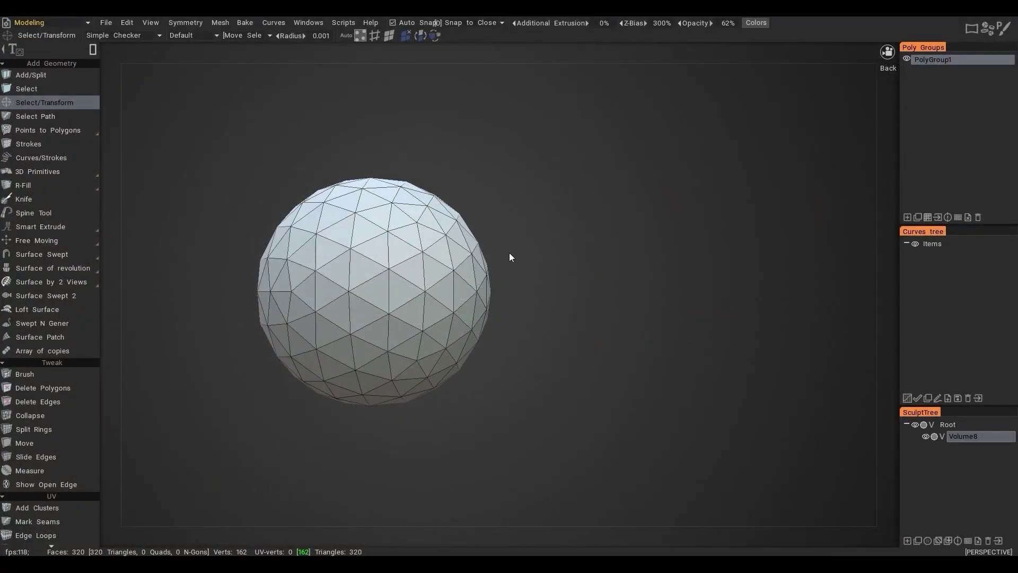
# - Open the Symmetry settings for the triangulated sphere and enable mirroring on the X axis
pyautogui.click(186, 22)
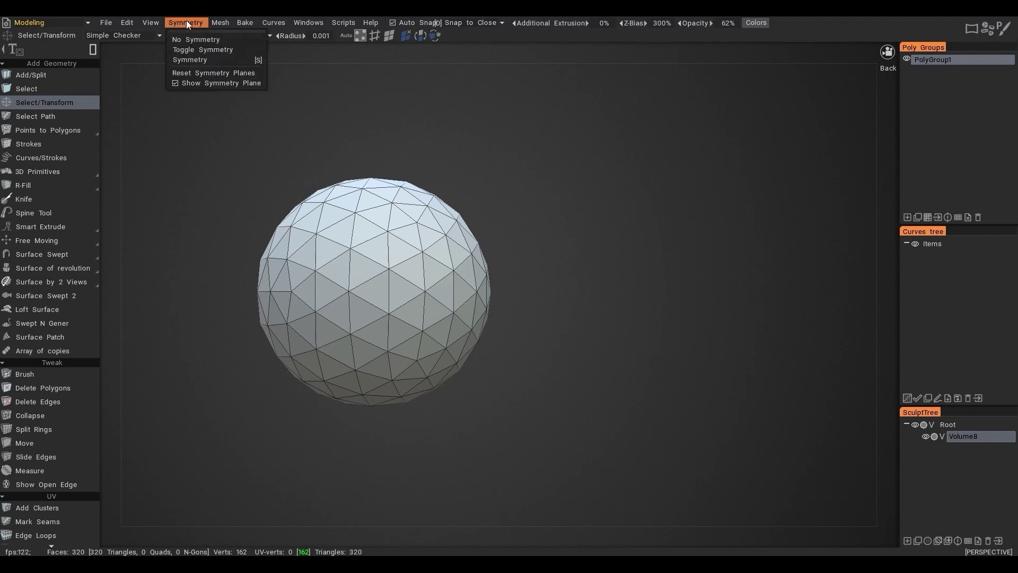
pyautogui.click(194, 58)
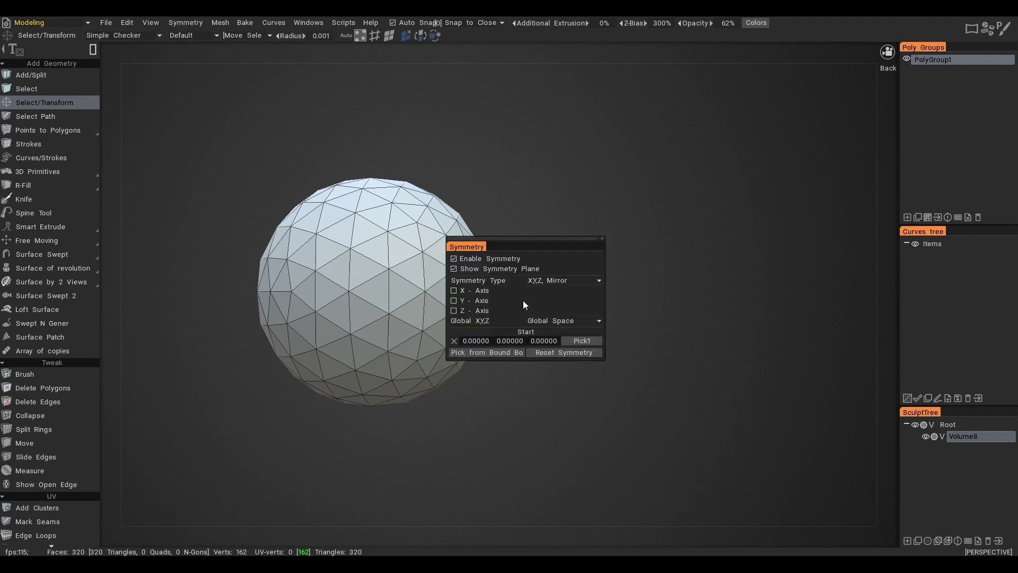
pyautogui.click(454, 290)
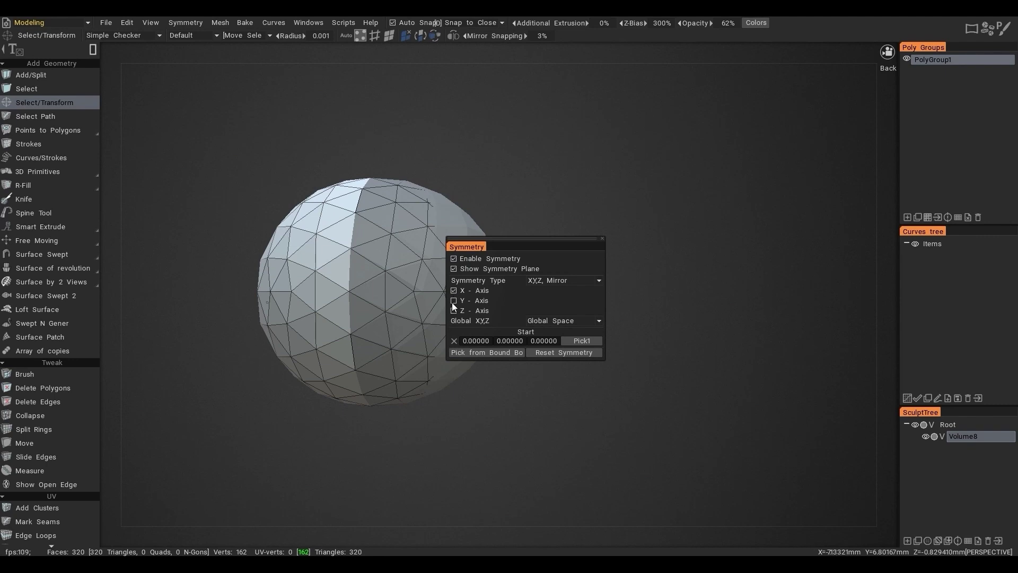
# - Switch the sphere's mirroring to the Y axis alone, to the Z axis alone, and back to the X axis
pyautogui.click(453, 301)
pyautogui.click(454, 291)
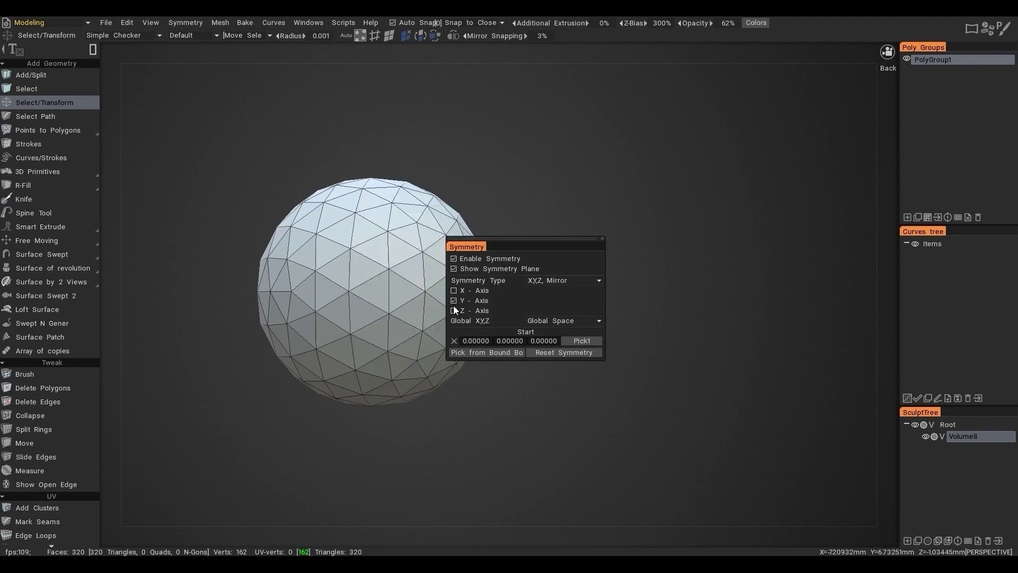
pyautogui.click(453, 311)
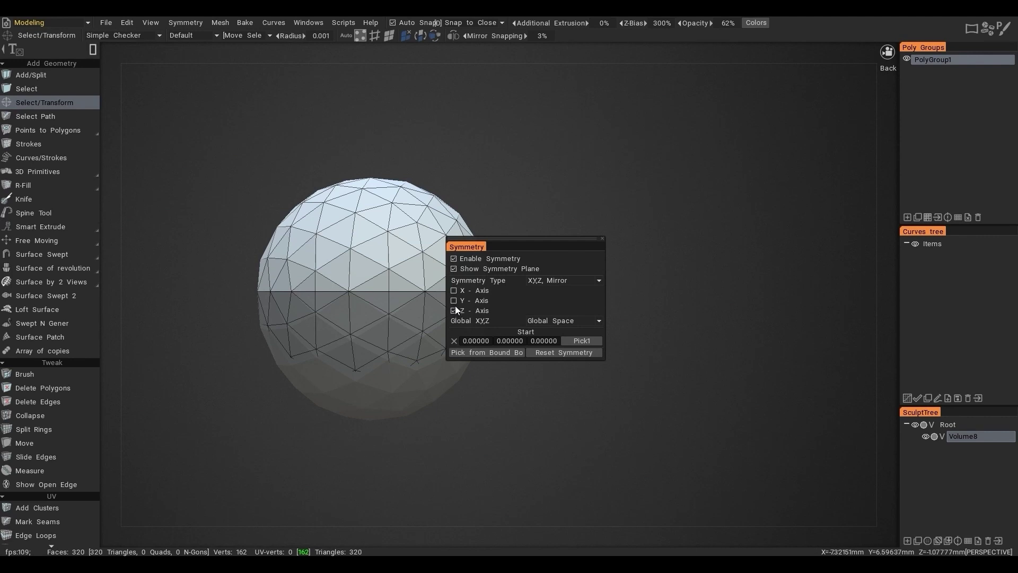
pyautogui.click(454, 310)
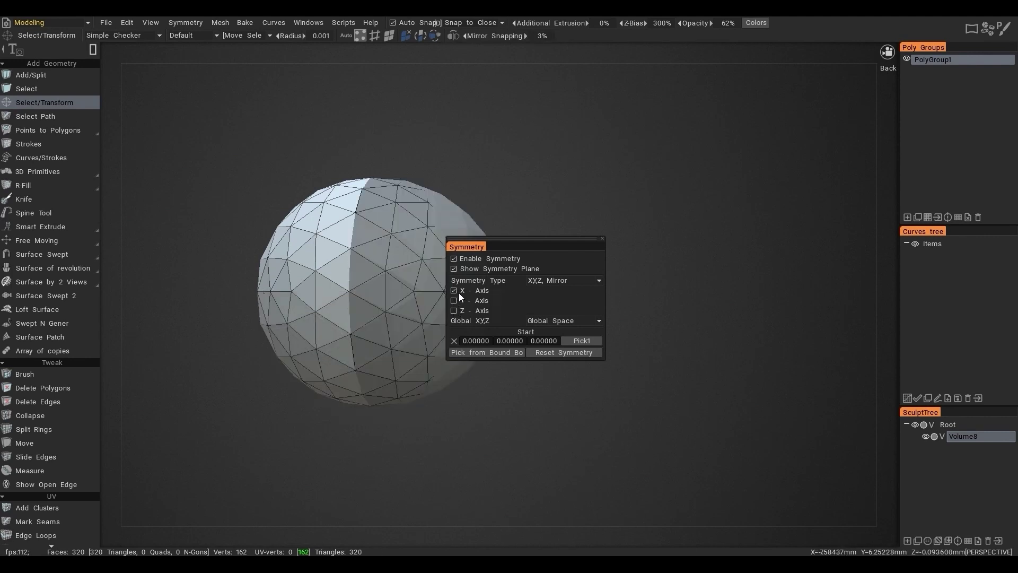
# - Invert the direction of the sphere's X-axis mirroring and toggle the inversion repeatedly, leaving it off
pyautogui.click(454, 37)
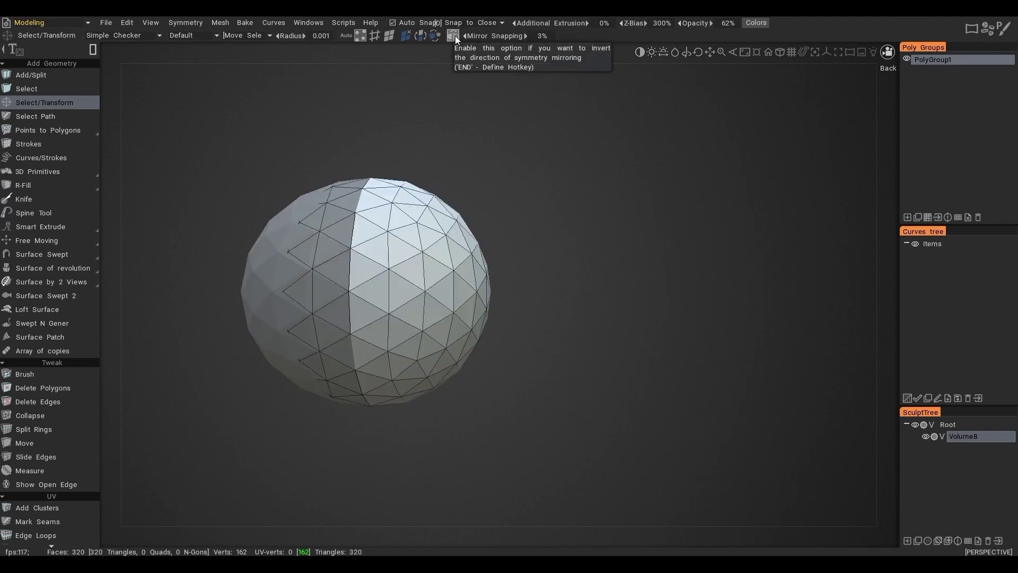
pyautogui.keyDown('alt'); pyautogui.moveTo(418, 88); pyautogui.dragTo(413, 121, button='right'); pyautogui.keyUp('alt')
pyautogui.keyDown('alt'); pyautogui.moveTo(414, 121); pyautogui.dragTo(514, 122, button='middle'); pyautogui.keyUp('alt')
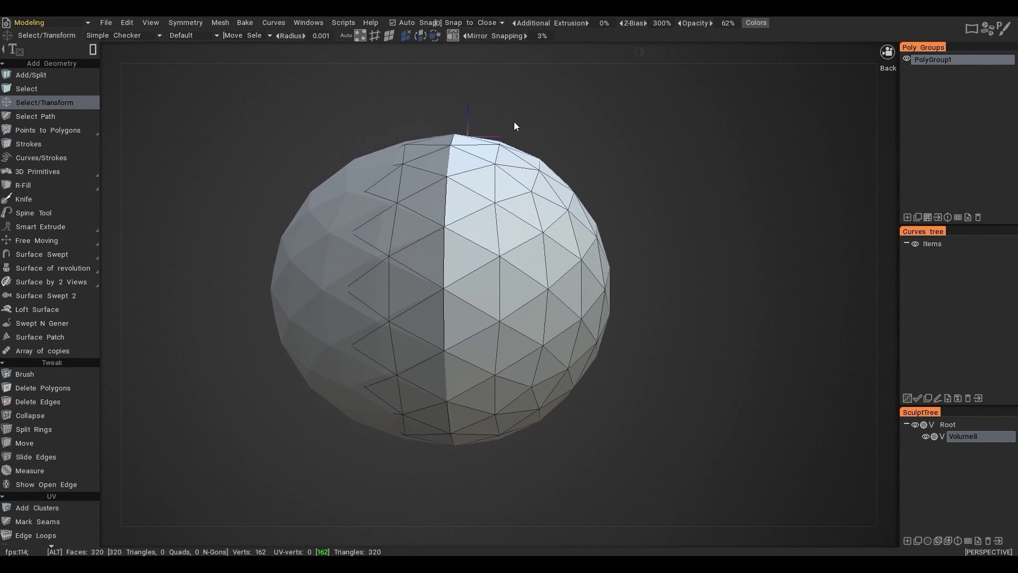
pyautogui.keyDown('alt'); pyautogui.moveTo(514, 125); pyautogui.dragTo(509, 129, button='right'); pyautogui.keyUp('alt')
pyautogui.click(455, 37)
pyautogui.click(456, 37)
pyautogui.click(455, 36)
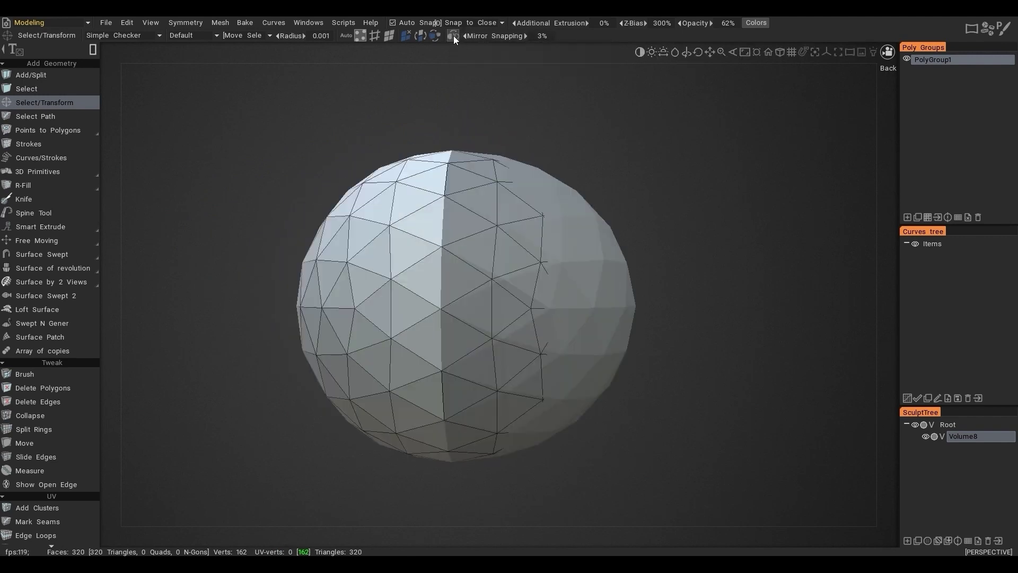
# - Move the X-axis symmetry plane from the sphere's middle to near its edge so two spheres overlap
pyautogui.keyDown('alt'); pyautogui.moveTo(558, 180); pyautogui.dragTo(599, 186, button='right'); pyautogui.keyUp('alt')
pyautogui.keyDown('alt'); pyautogui.moveTo(599, 185); pyautogui.dragTo(507, 177, button='middle'); pyautogui.keyUp('alt')
pyautogui.press('s')
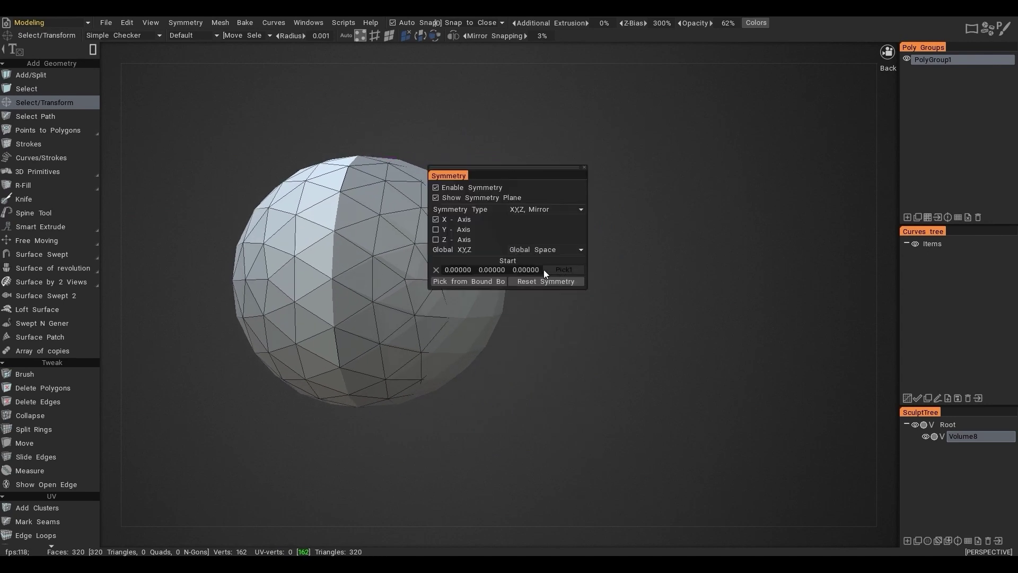
pyautogui.press('Tab')
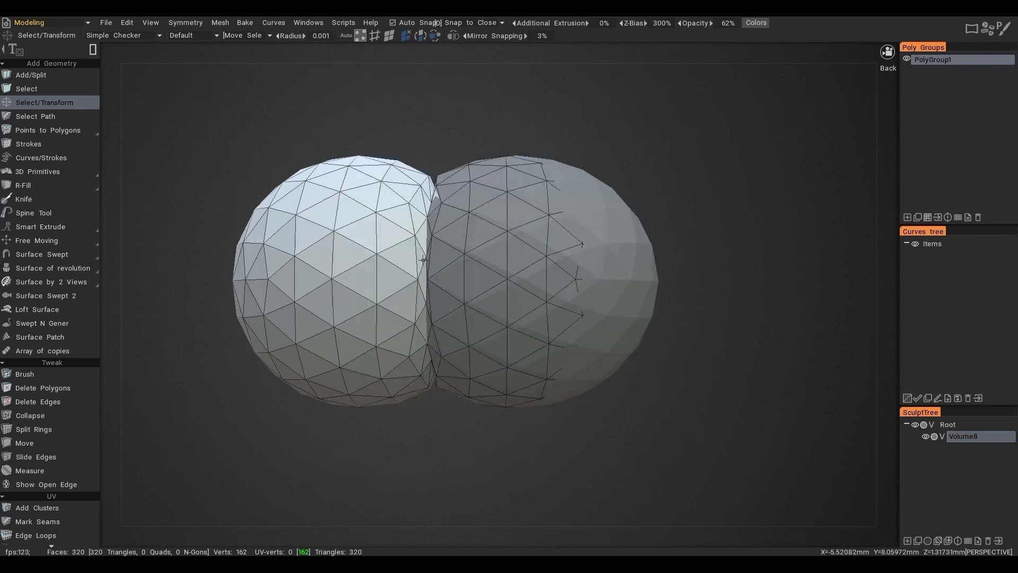
pyautogui.moveTo(465, 259)
pyautogui.keyDown('alt'); pyautogui.mouseDown()
pyautogui.moveTo(484, 259)
pyautogui.moveTo(472, 262)
pyautogui.mouseUp(); pyautogui.keyUp('alt')
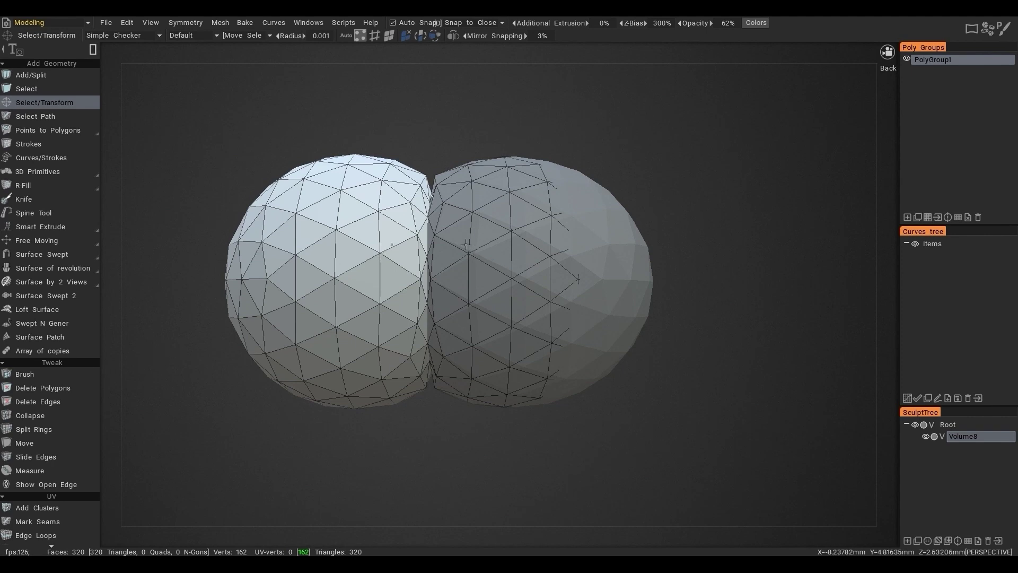
# - Apply the symmetry to the current layer, making the mirrored sphere real geometry
pyautogui.click(219, 22)
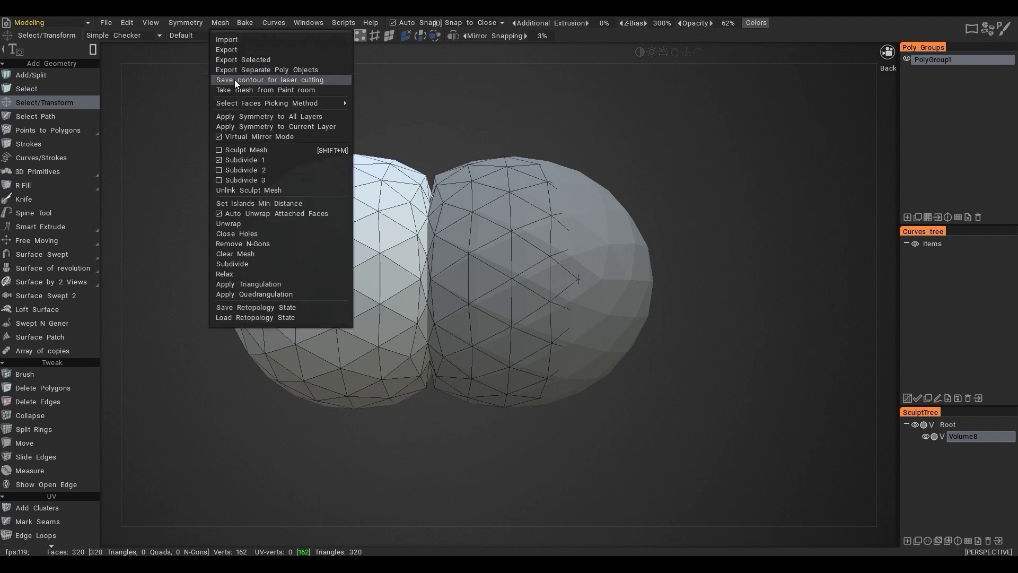
pyautogui.moveTo(241, 106)
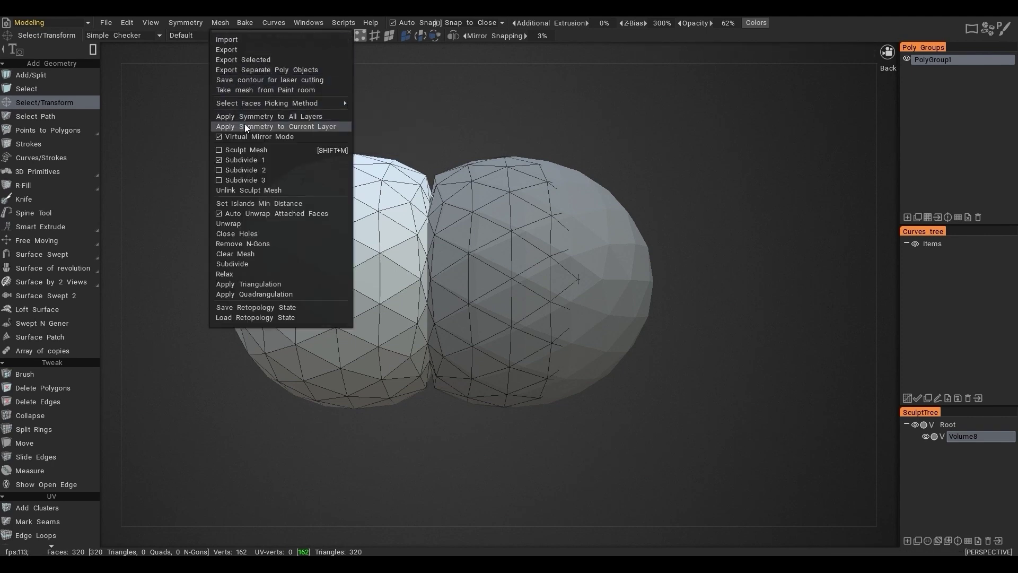
pyautogui.click(246, 125)
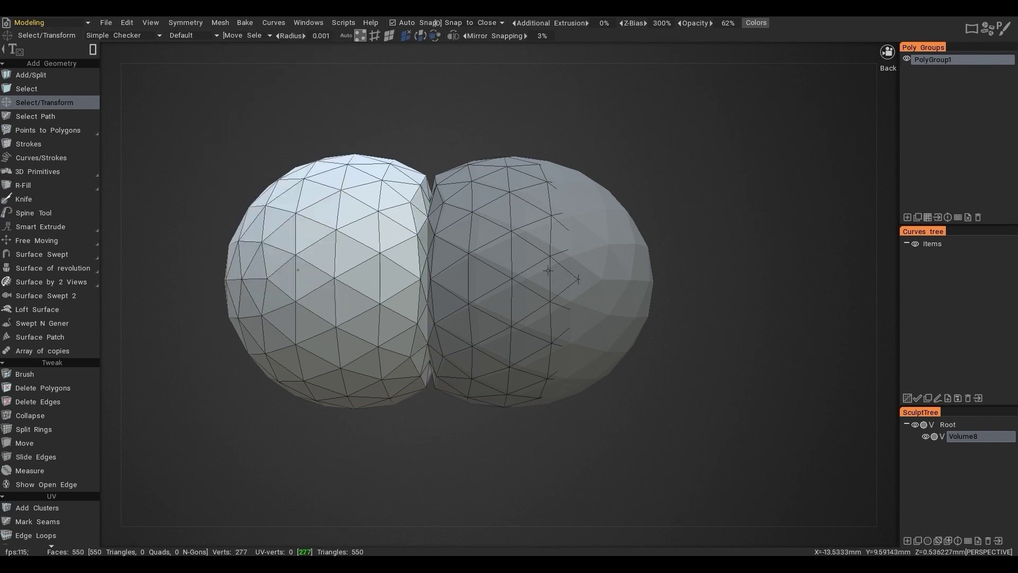
# - Move the X symmetry plane near the end of the joined spheres and apply the symmetry to form a row of four
pyautogui.press('s')
pyautogui.click(715, 258)
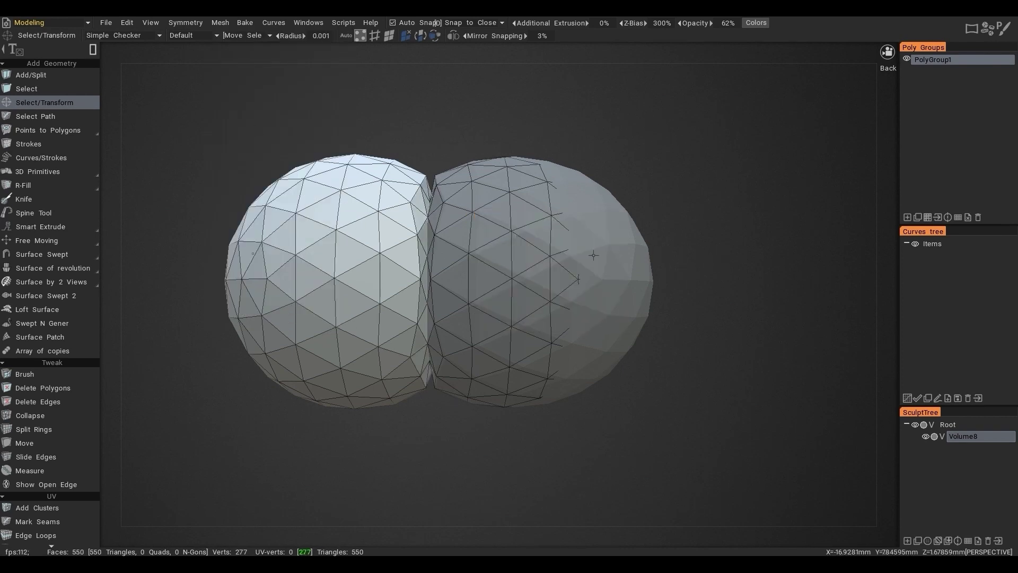
pyautogui.press('Tab')
pyautogui.keyDown('alt'); pyautogui.moveTo(575, 261); pyautogui.dragTo(615, 247, button='right'); pyautogui.keyUp('alt')
pyautogui.keyDown('alt'); pyautogui.moveTo(615, 246); pyautogui.dragTo(508, 241, button='middle'); pyautogui.keyUp('alt')
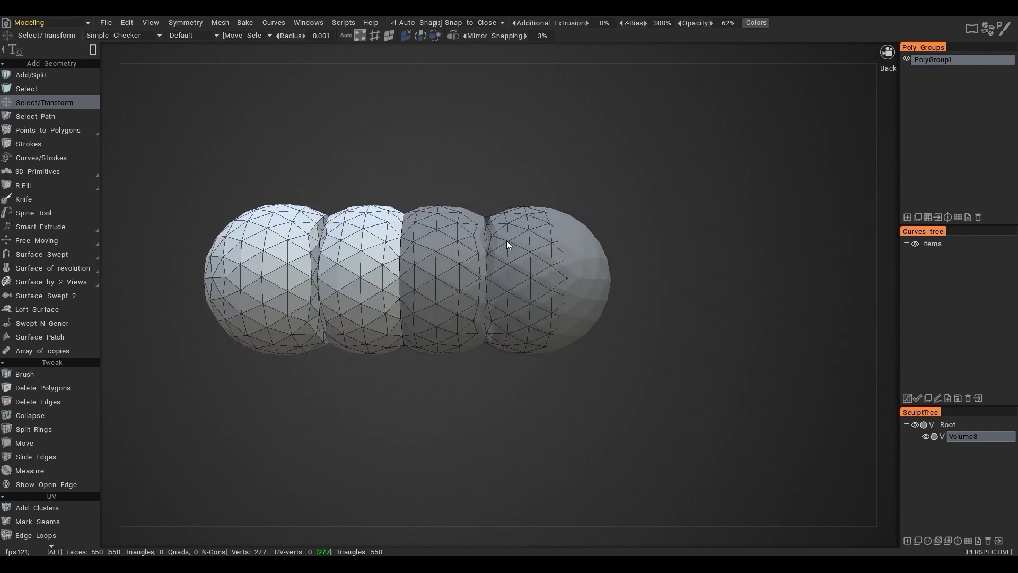
pyautogui.keyDown('alt'); pyautogui.moveTo(508, 243); pyautogui.dragTo(522, 249, button='right'); pyautogui.keyUp('alt')
pyautogui.moveTo(522, 253); pyautogui.dragTo(527, 259, button='middle')
pyautogui.press('Return')
pyautogui.keyDown('alt'); pyautogui.moveTo(538, 244); pyautogui.dragTo(525, 264); pyautogui.keyUp('alt')
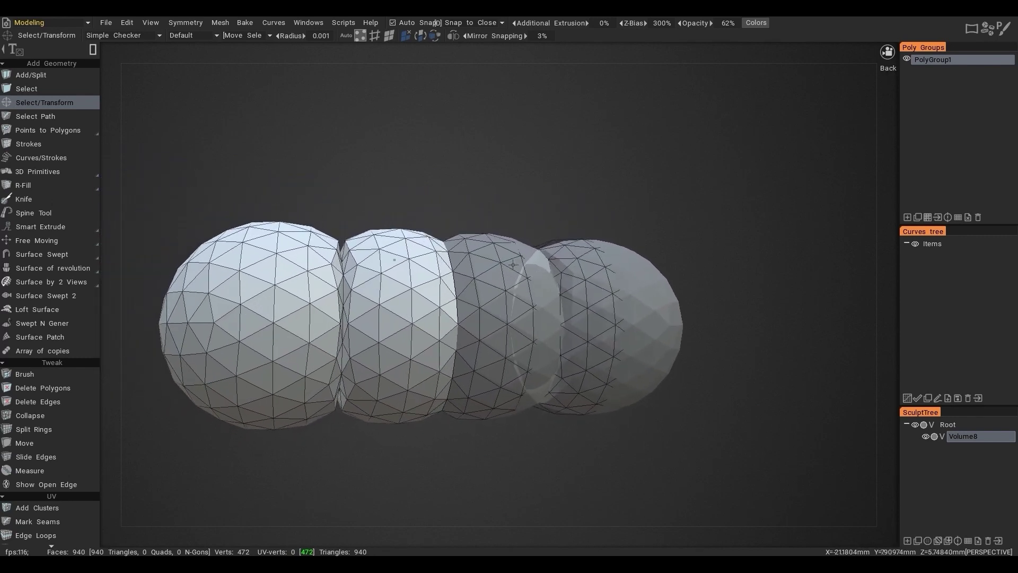
# - Change the mirror axes in the Symmetry settings, leaving only X-axis mirroring enabled
pyautogui.press('s')
pyautogui.click(439, 276)
pyautogui.click(440, 257)
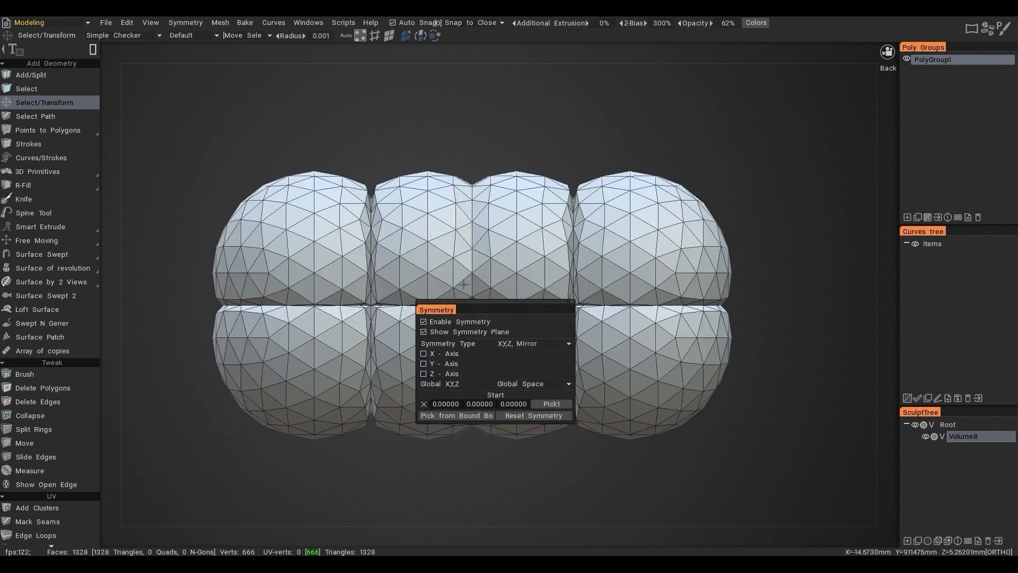
pyautogui.click(425, 354)
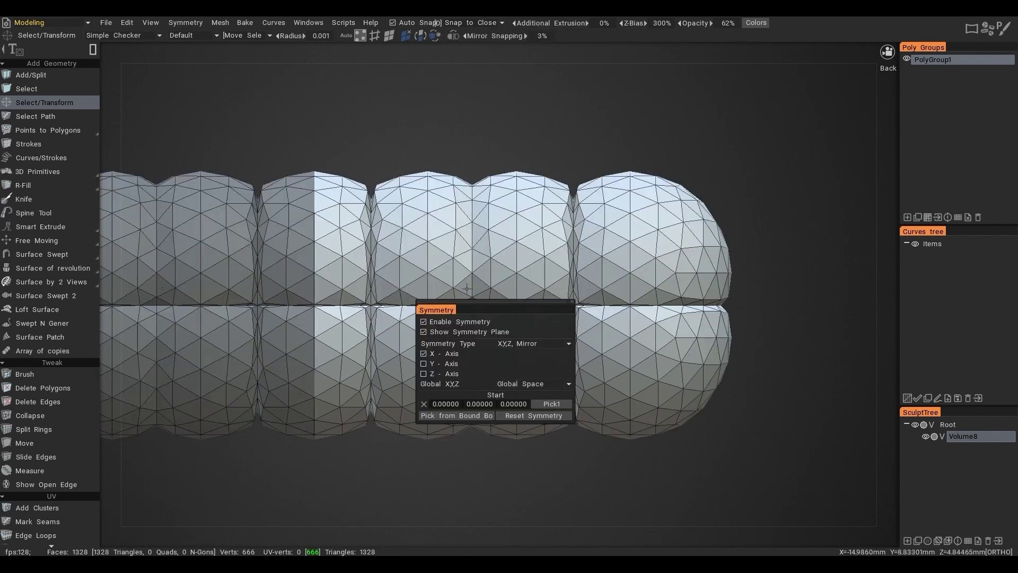
# - Reposition the X symmetry plane within an inner lobe of the sphere cluster and invert the mirroring direction
pyautogui.press('Tab')
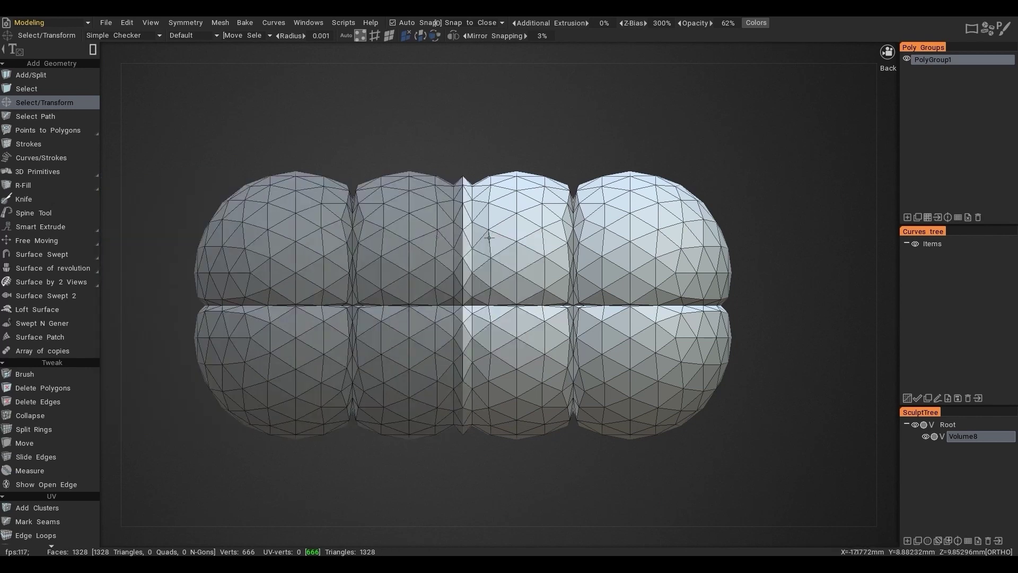
pyautogui.click(485, 252)
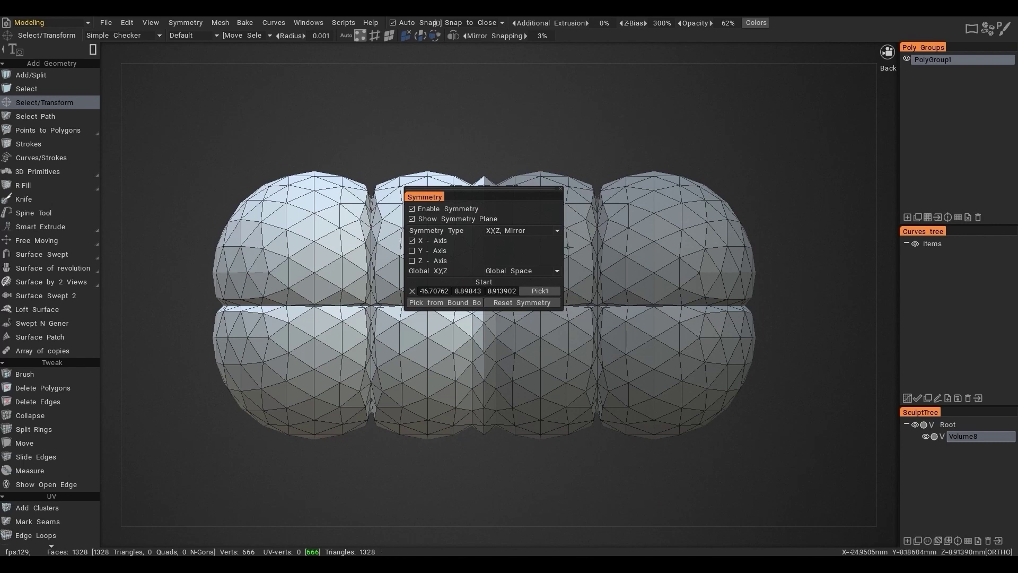
pyautogui.click(510, 274)
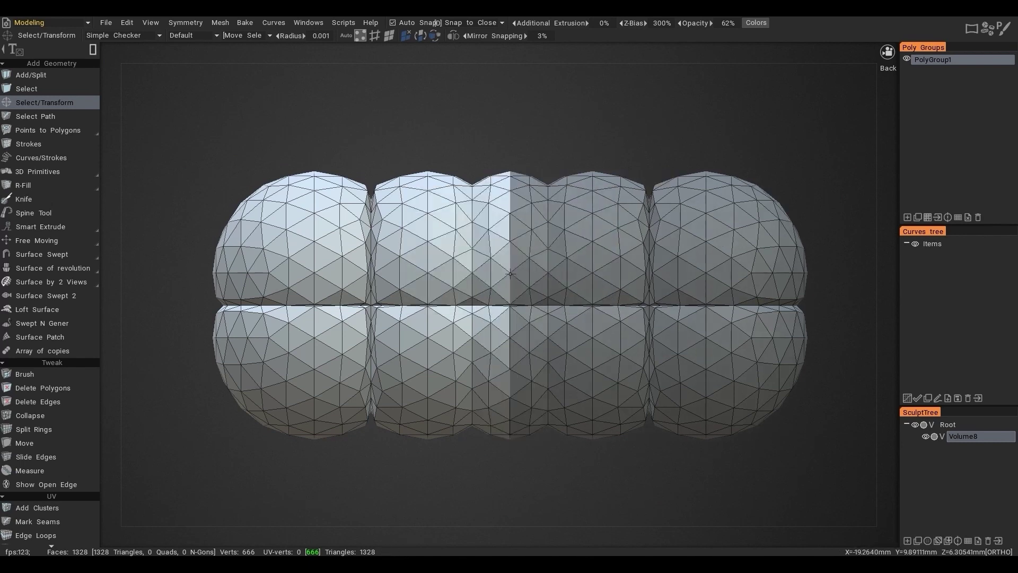
pyautogui.click(453, 35)
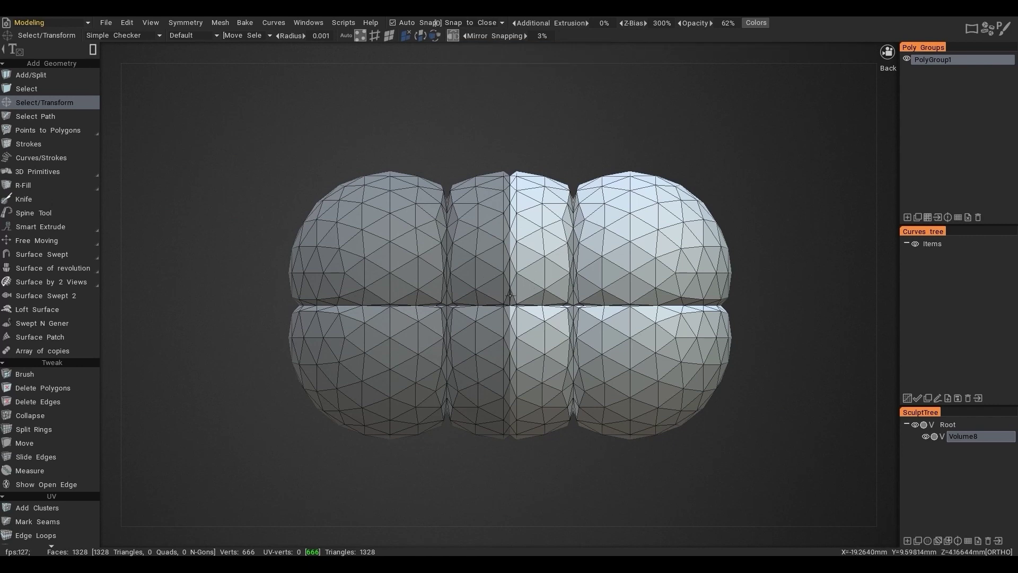
# - Apply the inverted symmetry of the sphere cluster to the current layer
pyautogui.click(220, 23)
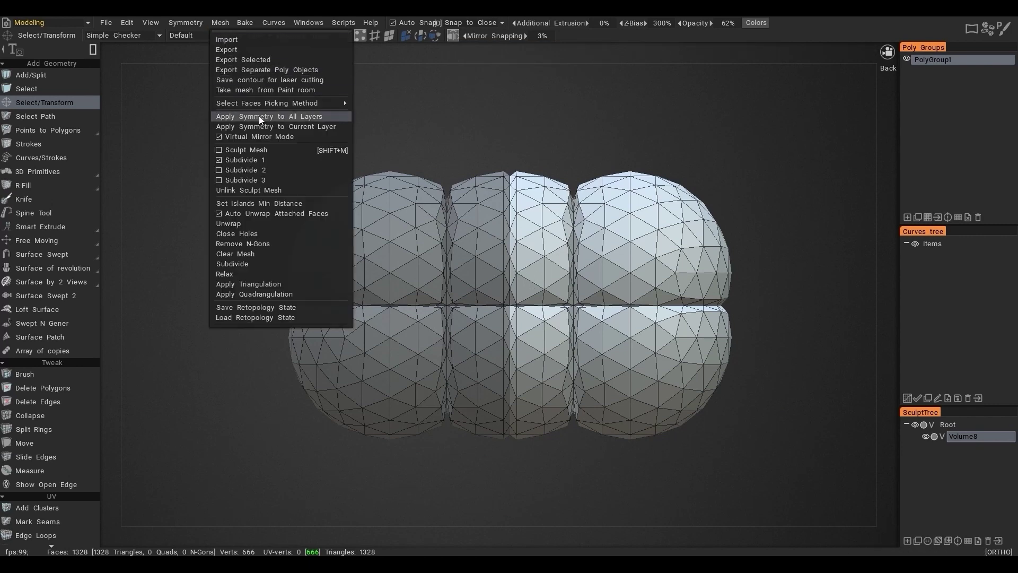
pyautogui.click(271, 130)
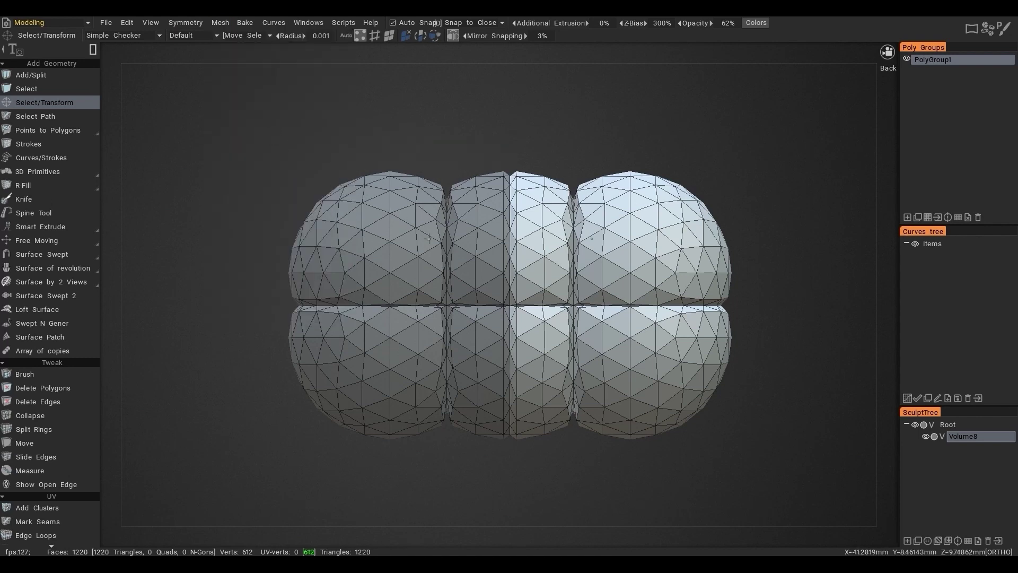
pyautogui.press('s')
pyautogui.click(520, 353)
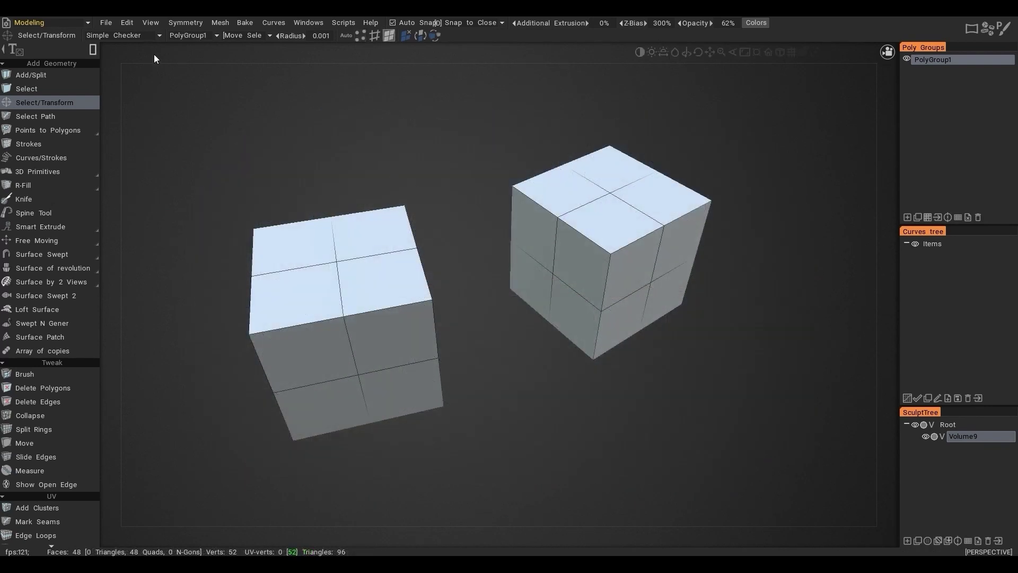
# - Select the facing sides of the two cubes with the brush-style selection mode and delete those faces
pyautogui.moveTo(93, 50)
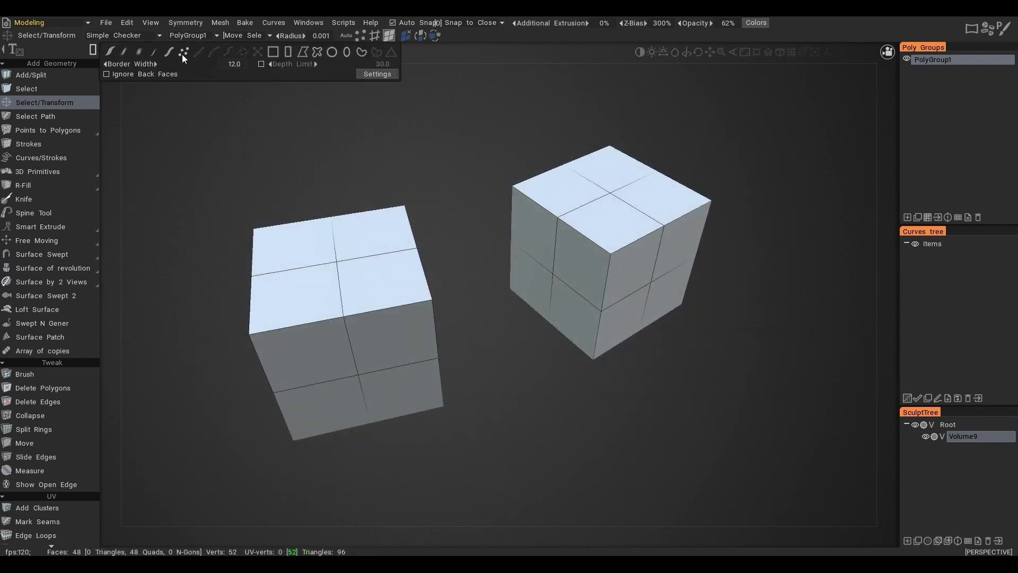
pyautogui.click(183, 54)
pyautogui.moveTo(536, 228)
pyautogui.mouseDown()
pyautogui.moveTo(575, 313)
pyautogui.moveTo(582, 265)
pyautogui.mouseUp()
pyautogui.keyDown('alt'); pyautogui.moveTo(582, 265); pyautogui.dragTo(467, 262); pyautogui.keyUp('alt')
pyautogui.moveTo(448, 254); pyautogui.dragTo(474, 237)
pyautogui.press('Delete')
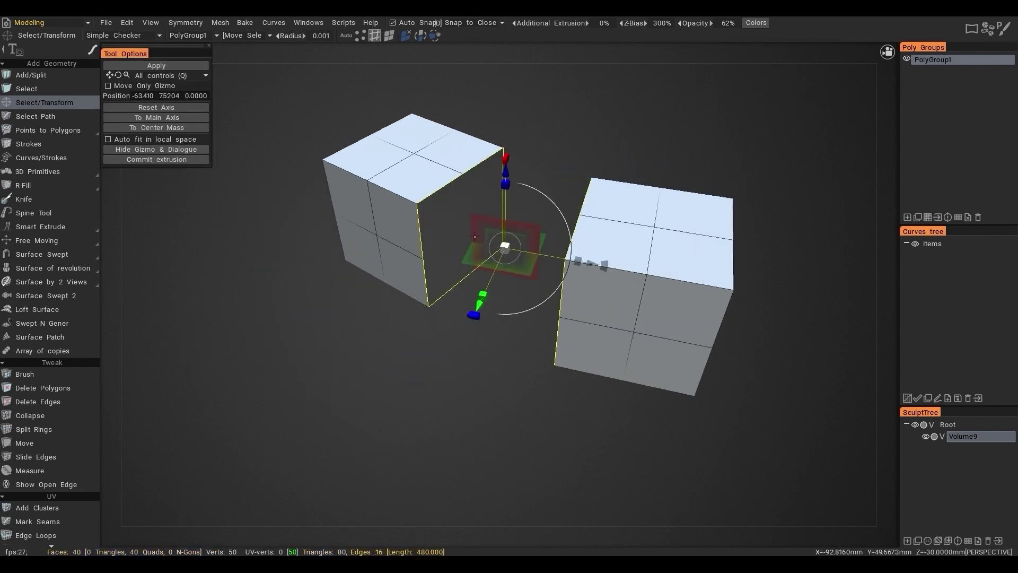
# - Try bridging the open borders of the two cubes with one linear division
pyautogui.press('space')
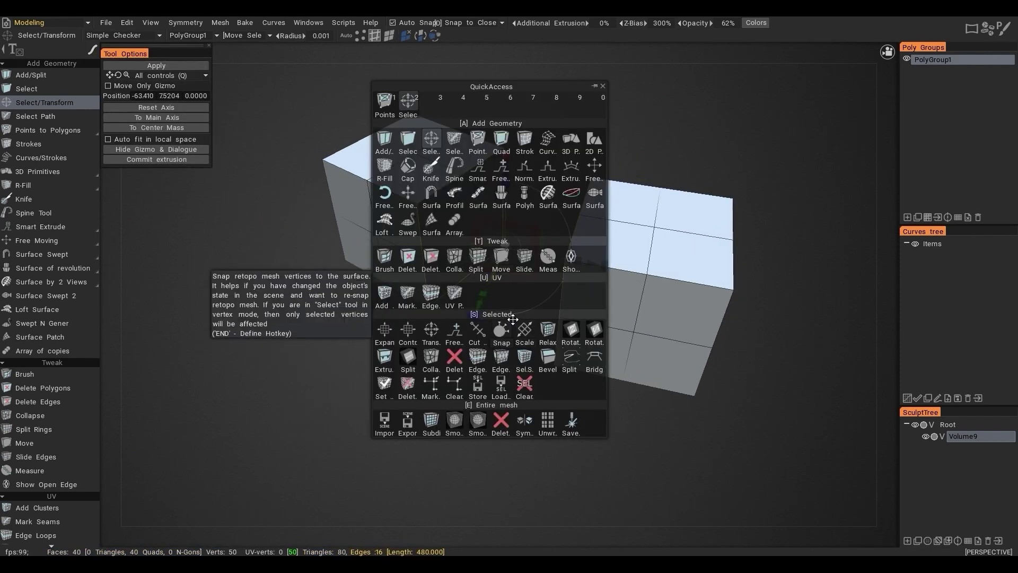
pyautogui.click(594, 359)
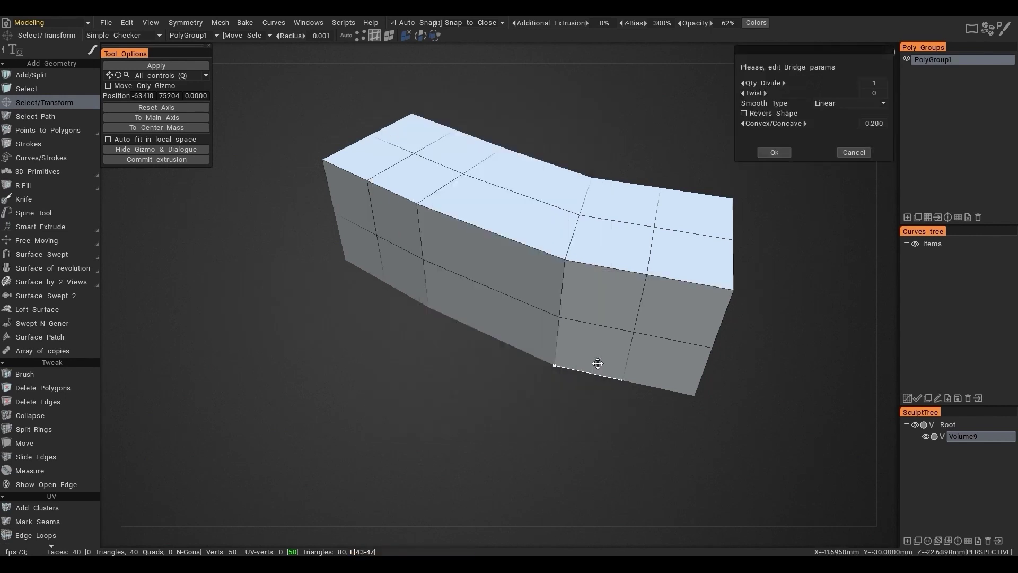
pyautogui.click(765, 152)
pyautogui.hotkey('ctrl', 'z')
# - Bridge the cubes' open borders again with 7 divisions, trying the smooth types and choosing Bezier Spline
pyautogui.press('space')
pyautogui.click(766, 321)
pyautogui.moveTo(760, 85)
pyautogui.mouseDown()
pyautogui.moveTo(814, 88)
pyautogui.moveTo(778, 88)
pyautogui.moveTo(766, 101)
pyautogui.moveTo(770, 85)
pyautogui.moveTo(758, 93)
pyautogui.moveTo(774, 84)
pyautogui.moveTo(748, 94)
pyautogui.moveTo(768, 83)
pyautogui.mouseUp()
pyautogui.click(884, 104)
pyautogui.click(847, 127)
pyautogui.click(882, 105)
pyautogui.click(852, 135)
pyautogui.click(883, 104)
pyautogui.click(847, 146)
# - Set the bridge's twist to 1 and accept the bridge between the cubes
pyautogui.moveTo(679, 176); pyautogui.dragTo(713, 171)
pyautogui.moveTo(762, 94); pyautogui.dragTo(787, 87)
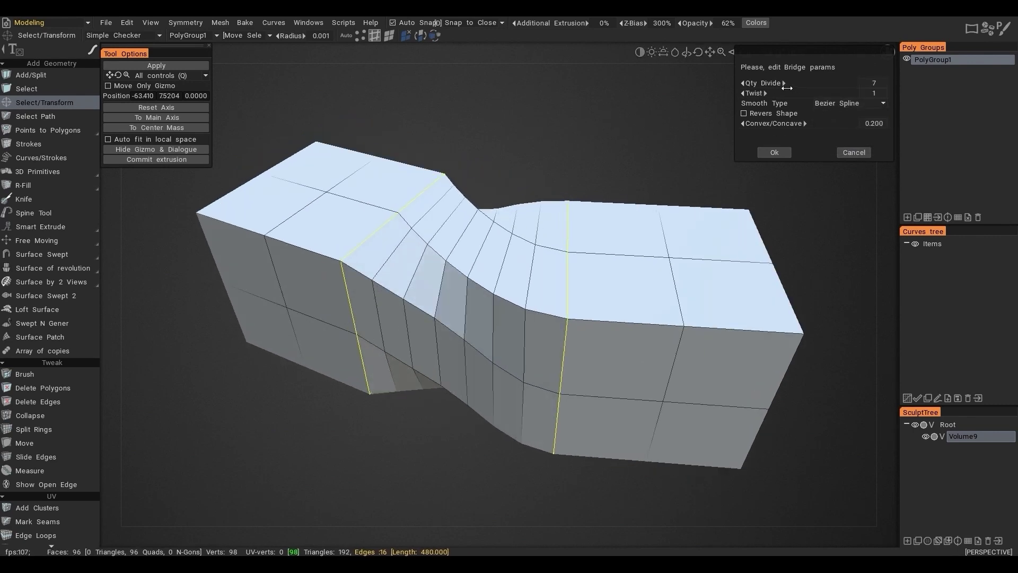
pyautogui.click(778, 153)
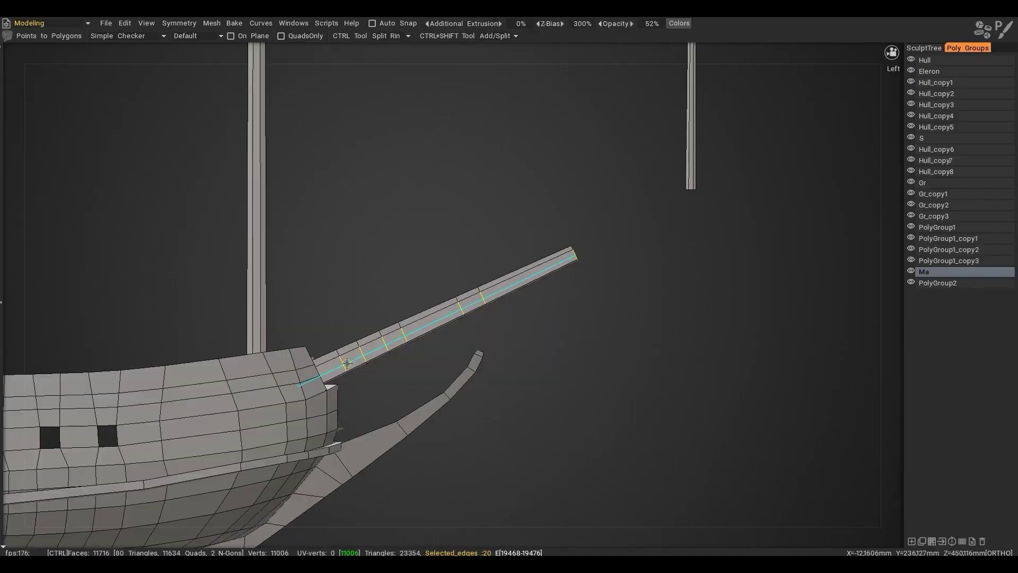
# - Delete three matching middle-strip faces on each side of the ship's bowsprit
pyautogui.scroll(5, 441, 326)
pyautogui.press('space')
pyautogui.click(423, 332)
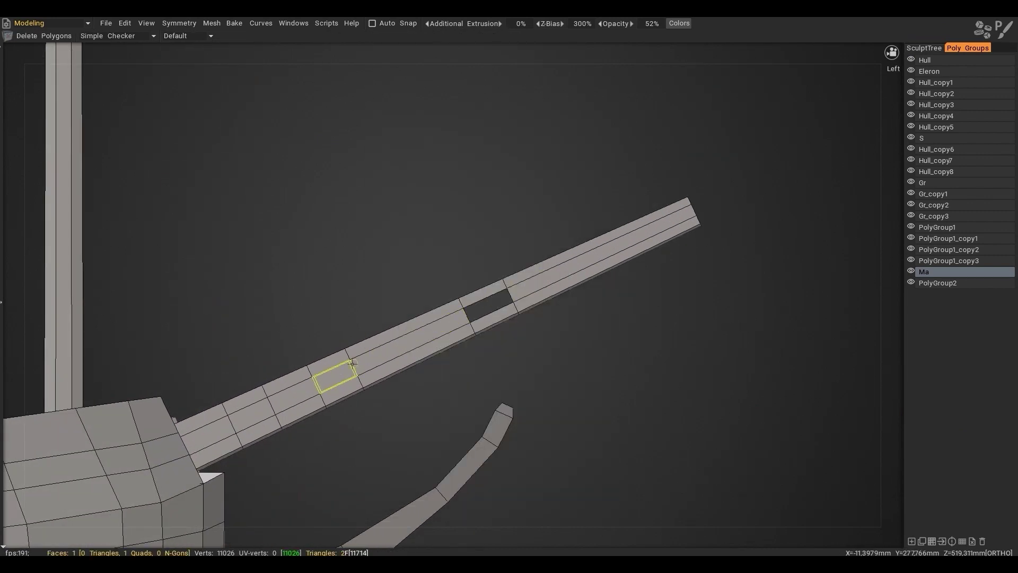
pyautogui.click(336, 375)
pyautogui.click(254, 415)
pyautogui.press('KP_6')
pyautogui.click(391, 306)
pyautogui.click(545, 377)
pyautogui.click(623, 414)
# - Select the edge borders of the outermost bowsprit opening on both sides and bridge them into a through-hole
pyautogui.press('space')
pyautogui.click(549, 396)
pyautogui.click(340, 36)
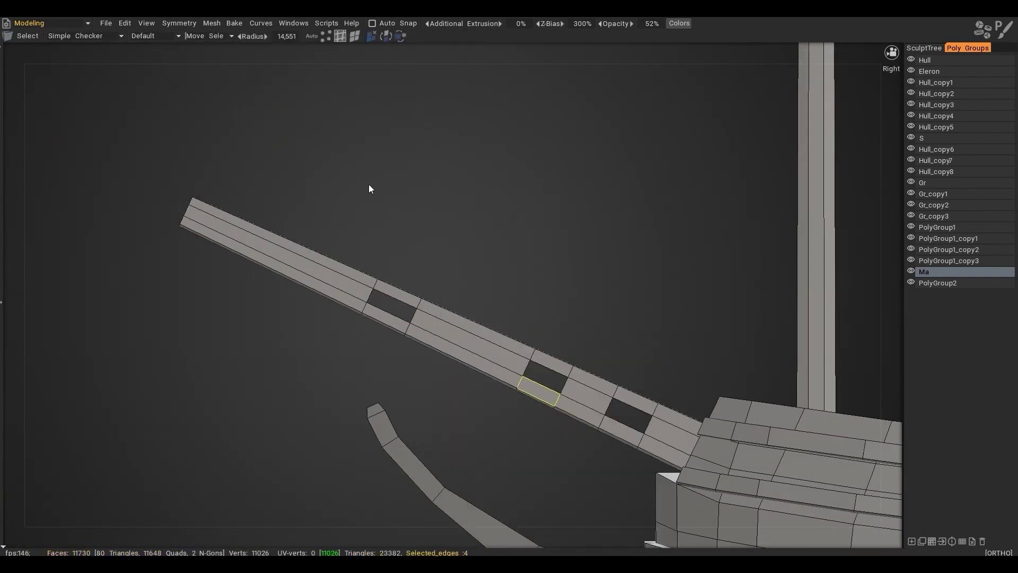
pyautogui.press('Escape')
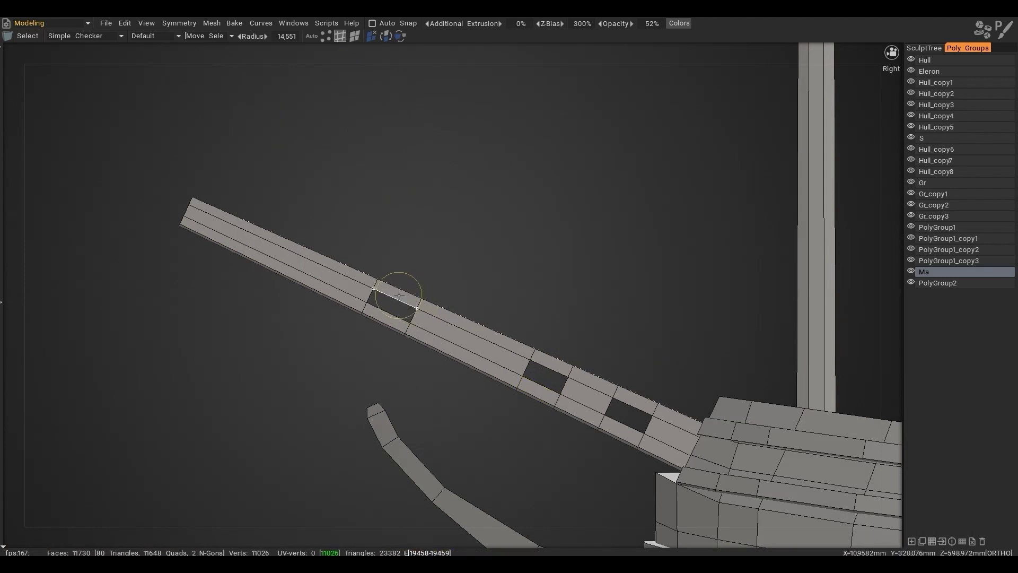
pyautogui.keyDown('shift'); pyautogui.doubleClick(401, 297); pyautogui.keyUp('shift')
pyautogui.keyDown('alt'); pyautogui.moveTo(450, 310); pyautogui.dragTo(694, 332); pyautogui.keyUp('alt')
pyautogui.keyDown('shift'); pyautogui.doubleClick(447, 304); pyautogui.keyUp('shift')
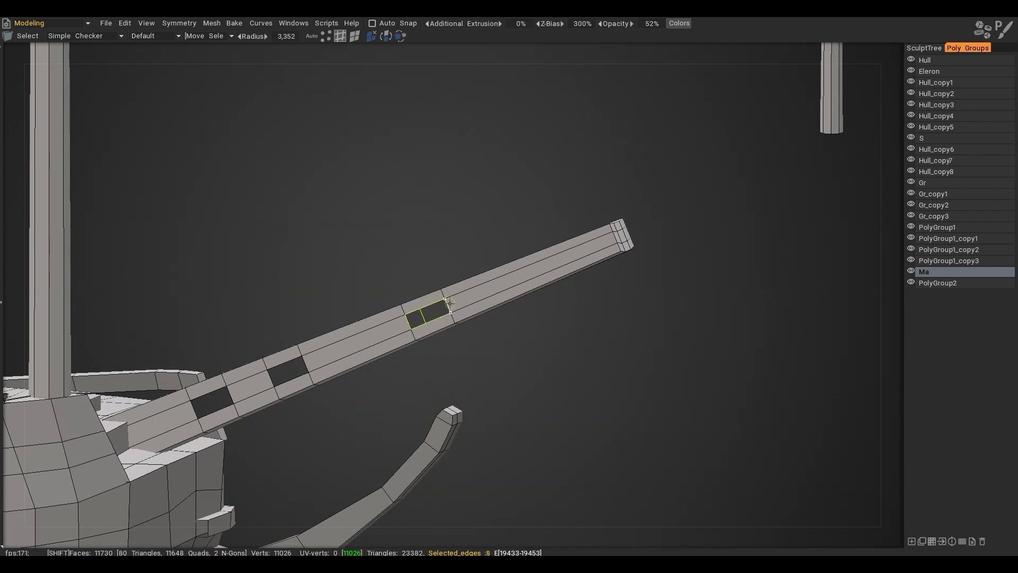
pyautogui.press('b')
pyautogui.click(774, 153)
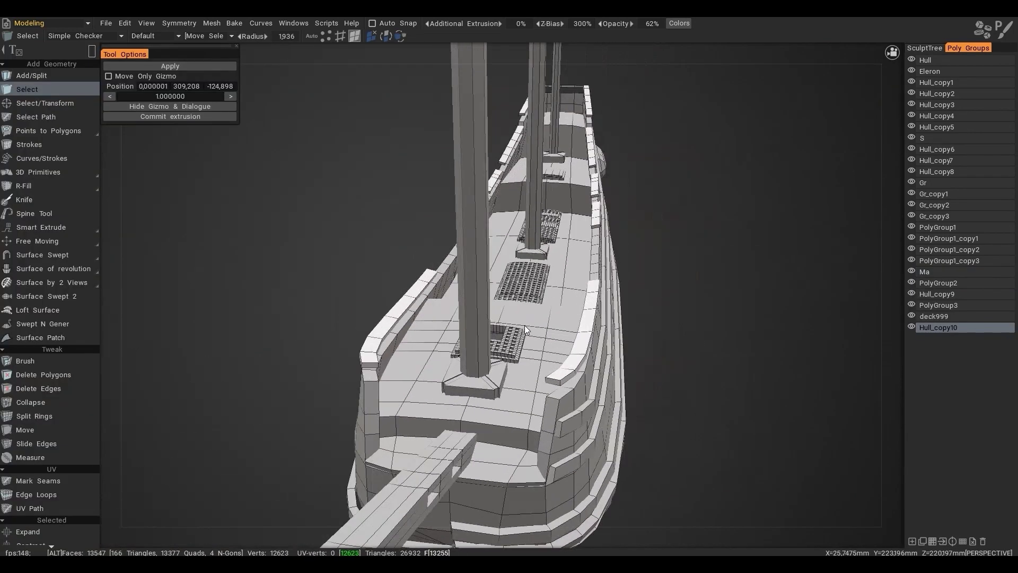
# - Select the top faces at the forward ends of both bow rails and extrude them slightly upward
pyautogui.keyDown('alt'); pyautogui.moveTo(524, 325); pyautogui.dragTo(561, 321); pyautogui.keyUp('alt')
pyautogui.keyDown('alt'); pyautogui.moveTo(561, 320); pyautogui.dragTo(597, 304, button='right'); pyautogui.keyUp('alt')
pyautogui.keyDown('alt'); pyautogui.moveTo(597, 304); pyautogui.dragTo(508, 319, button='middle'); pyautogui.keyUp('alt')
pyautogui.press('Escape')
pyautogui.click(357, 384)
pyautogui.keyDown('shift'); pyautogui.click(709, 347); pyautogui.keyUp('shift')
pyautogui.press('e')
pyautogui.moveTo(546, 288); pyautogui.dragTo(546, 276)
pyautogui.press('Escape')
# - Select the inner side faces of the two raised rail ends and bridge them into a crossbeam over the bow
pyautogui.keyDown('alt'); pyautogui.moveTo(399, 310); pyautogui.dragTo(313, 395); pyautogui.keyUp('alt')
pyautogui.click(338, 395)
pyautogui.keyDown('alt'); pyautogui.moveTo(445, 368); pyautogui.dragTo(623, 310); pyautogui.keyUp('alt')
pyautogui.keyDown('alt'); pyautogui.moveTo(624, 311); pyautogui.dragTo(655, 295, button='right'); pyautogui.keyUp('alt')
pyautogui.keyDown('shift'); pyautogui.click(661, 291); pyautogui.keyUp('shift')
pyautogui.keyDown('alt'); pyautogui.moveTo(600, 330); pyautogui.dragTo(576, 351); pyautogui.keyUp('alt')
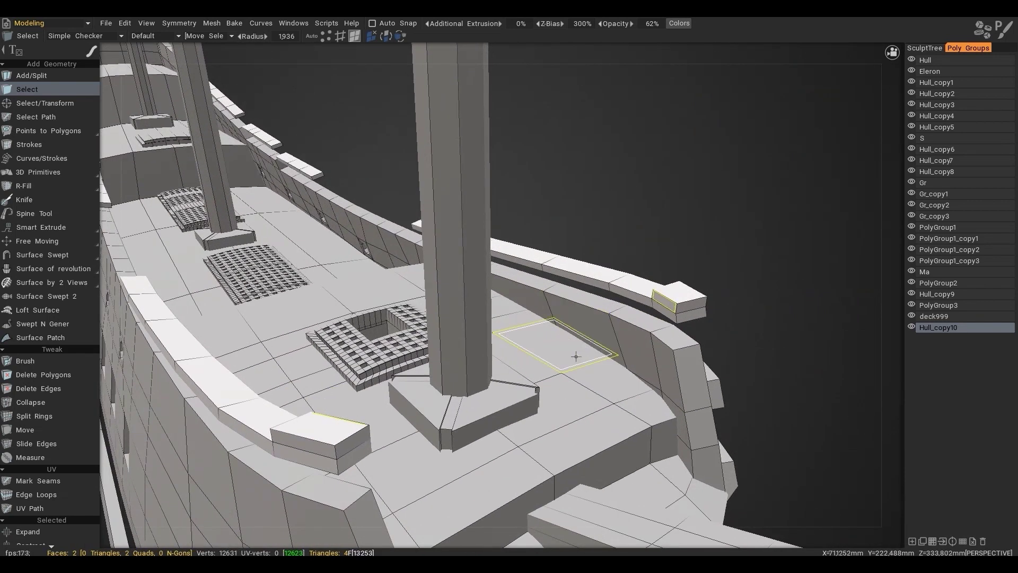
pyautogui.press('b')
pyautogui.click(778, 152)
pyautogui.keyDown('alt'); pyautogui.moveTo(652, 223); pyautogui.dragTo(573, 254); pyautogui.keyUp('alt')
pyautogui.keyDown('alt'); pyautogui.moveTo(572, 255); pyautogui.dragTo(494, 298, button='right'); pyautogui.keyUp('alt')
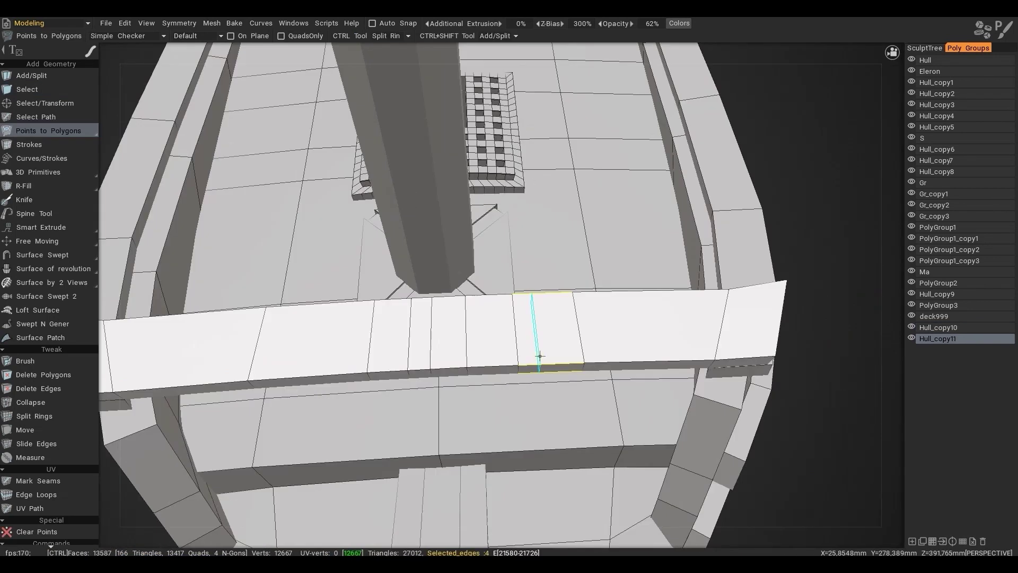
# - Add three edge loops across the bow crossbeam and two along its length
pyautogui.keyDown('ctrl'); pyautogui.click(539, 354); pyautogui.keyUp('ctrl')
pyautogui.keyDown('ctrl'); pyautogui.click(640, 352); pyautogui.keyUp('ctrl')
pyautogui.keyDown('ctrl'); pyautogui.click(658, 352); pyautogui.keyUp('ctrl')
pyautogui.keyDown('alt'); pyautogui.moveTo(657, 352); pyautogui.dragTo(578, 332, button='right'); pyautogui.keyUp('alt')
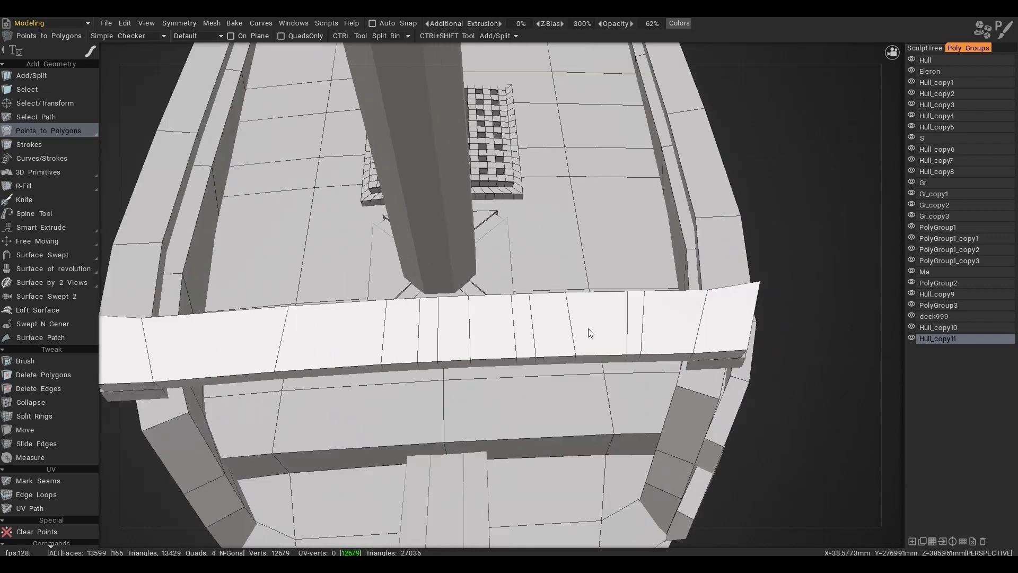
pyautogui.keyDown('alt'); pyautogui.moveTo(578, 332); pyautogui.dragTo(541, 339); pyautogui.keyUp('alt')
pyautogui.keyDown('alt'); pyautogui.moveTo(540, 339); pyautogui.dragTo(571, 325, button='right'); pyautogui.keyUp('alt')
pyautogui.keyDown('ctrl'); pyautogui.click(583, 332); pyautogui.keyUp('ctrl')
pyautogui.keyDown('ctrl'); pyautogui.click(585, 323); pyautogui.keyUp('ctrl')
pyautogui.keyDown('alt'); pyautogui.moveTo(585, 323); pyautogui.dragTo(454, 325); pyautogui.keyUp('alt')
# - Delete the small central faces on the crossbeam's top and underside where the two openings go
pyautogui.press('space')
pyautogui.click(470, 143)
pyautogui.click(401, 351)
pyautogui.click(714, 250)
pyautogui.keyDown('alt'); pyautogui.moveTo(714, 250); pyautogui.dragTo(645, 186); pyautogui.keyUp('alt')
pyautogui.click(415, 291)
# - Select the top and underside borders of the crossbeam's inner opening and bridge them into a through-hole
pyautogui.keyDown('alt'); pyautogui.moveTo(684, 402); pyautogui.dragTo(456, 266); pyautogui.keyUp('alt')
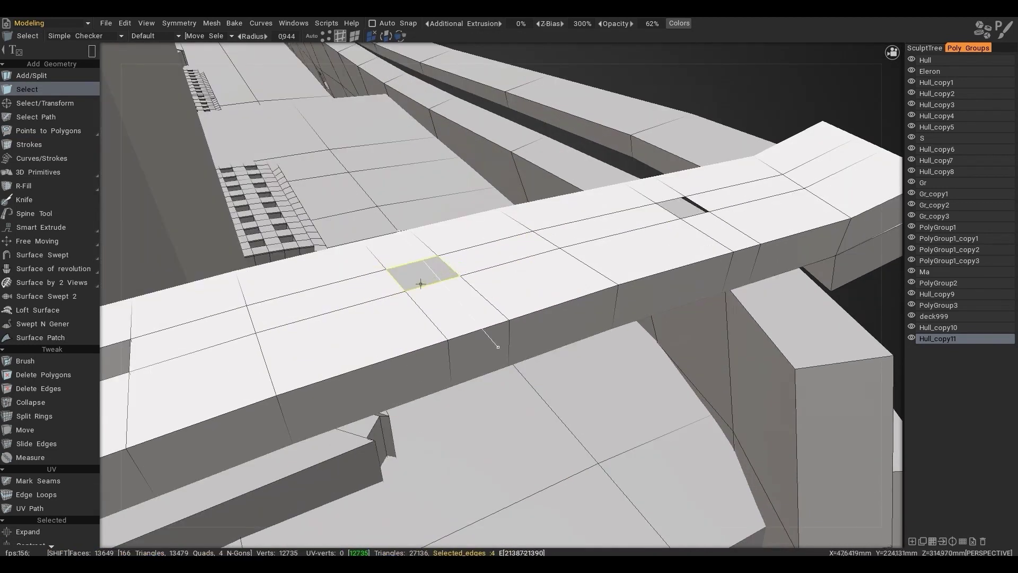
pyautogui.keyDown('alt'); pyautogui.moveTo(445, 336); pyautogui.dragTo(474, 262); pyautogui.keyUp('alt')
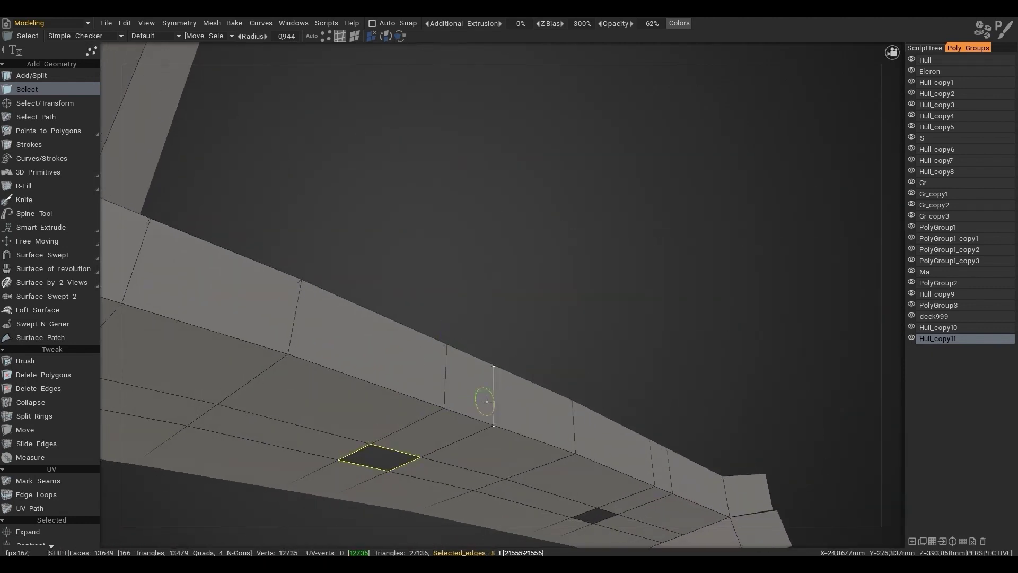
pyautogui.press('b')
pyautogui.click(776, 154)
# - Select the top border of the crossbeam's outer opening along with its underside border and bridge them into a through-hole
pyautogui.keyDown('alt'); pyautogui.moveTo(583, 509); pyautogui.dragTo(594, 343); pyautogui.keyUp('alt')
pyautogui.keyDown('shift'); pyautogui.doubleClick(593, 329); pyautogui.keyUp('shift')
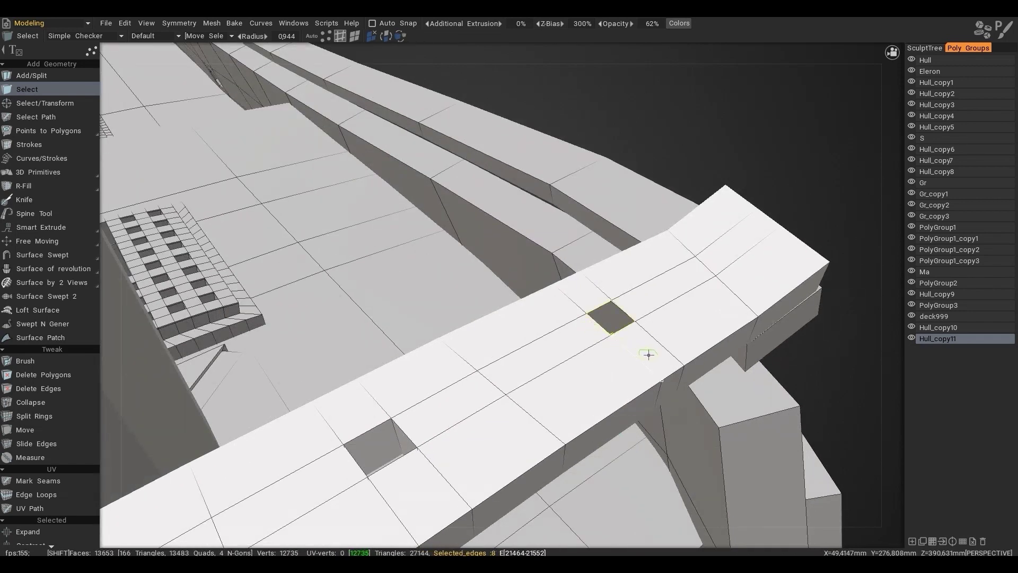
pyautogui.press('b')
pyautogui.click(777, 155)
# - Mirror the crossbeam's openings to the other half by applying X-axis symmetry, and switch the X-axis symmetry off
pyautogui.keyDown('alt'); pyautogui.moveTo(779, 156); pyautogui.dragTo(568, 252); pyautogui.keyUp('alt')
pyautogui.scroll(10, 545, 275)
pyautogui.keyDown('alt'); pyautogui.moveTo(528, 320); pyautogui.dragTo(489, 367); pyautogui.keyUp('alt')
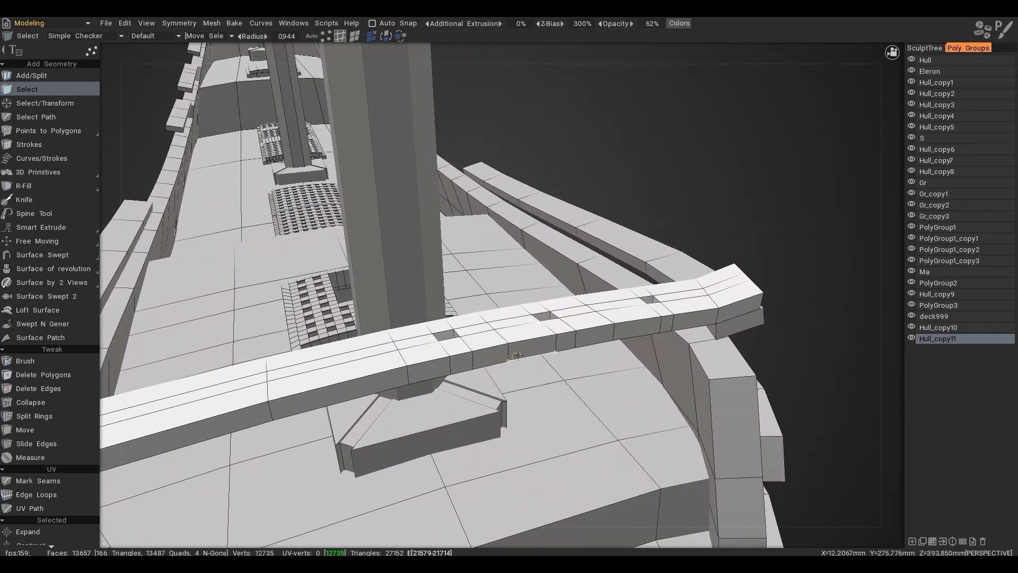
pyautogui.scroll(-3, 656, 315)
pyautogui.keyDown('alt'); pyautogui.moveTo(657, 315); pyautogui.dragTo(511, 347); pyautogui.keyUp('alt')
pyautogui.press('s')
pyautogui.click(446, 325)
pyautogui.press('Return')
pyautogui.press('s')
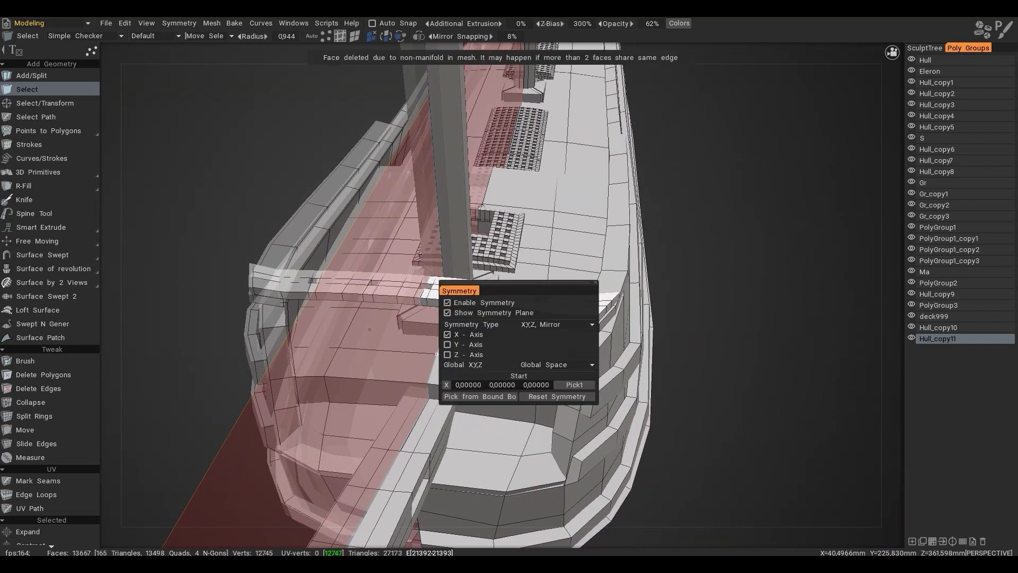
pyautogui.click(447, 334)
# - Examine the mirrored openings along the crossbeam's top and pick a face at the middle opening
pyautogui.scroll(-3, 567, 366)
pyautogui.scroll(8, 607, 305)
pyautogui.keyDown('alt'); pyautogui.moveTo(607, 305); pyautogui.dragTo(514, 354); pyautogui.keyUp('alt')
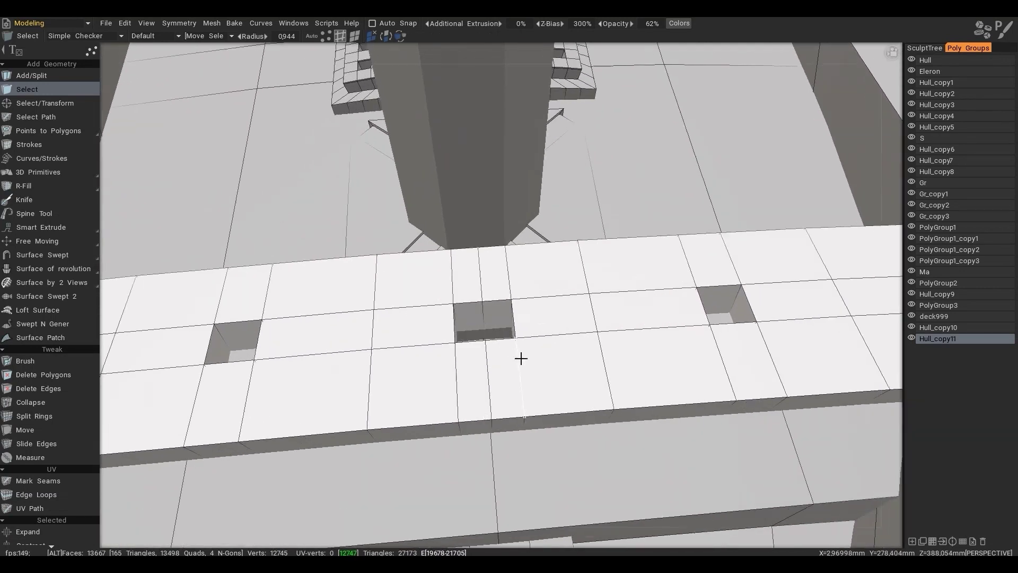
pyautogui.press('space')
pyautogui.keyDown('alt'); pyautogui.moveTo(473, 302); pyautogui.dragTo(448, 314); pyautogui.keyUp('alt')
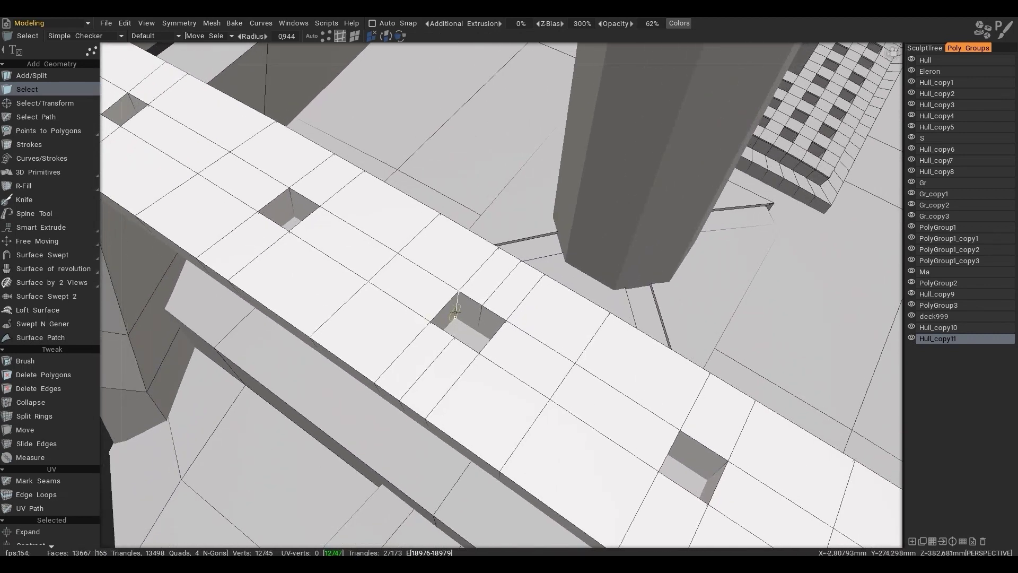
pyautogui.click(355, 37)
pyautogui.keyDown('alt'); pyautogui.moveTo(431, 225); pyautogui.dragTo(524, 354); pyautogui.keyUp('alt')
pyautogui.click(441, 302)
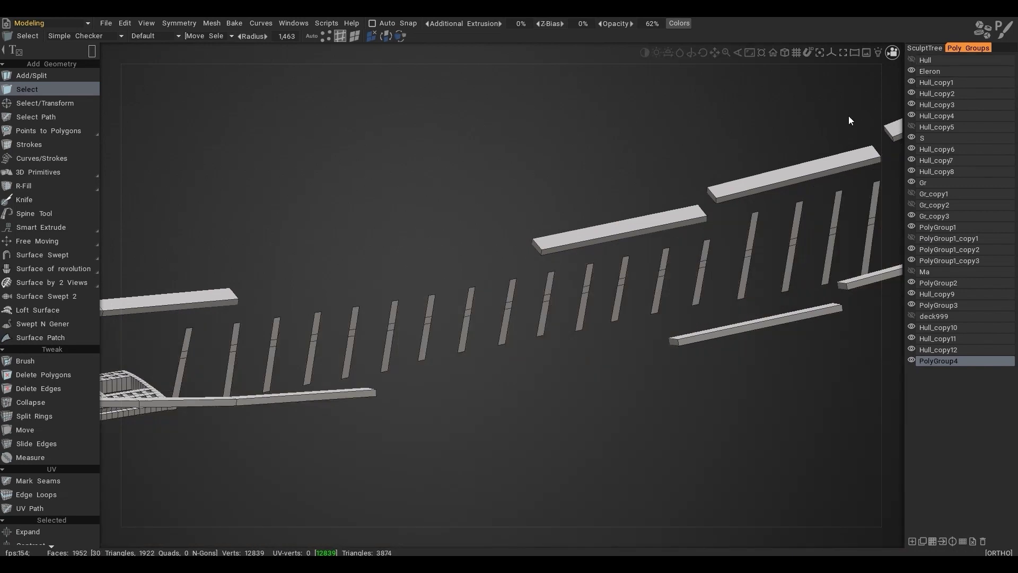
# - Bridge the facing middle edges of the first three flat posts into connecting rail segments
pyautogui.keyDown('alt'); pyautogui.moveTo(849, 119); pyautogui.dragTo(432, 250); pyautogui.keyUp('alt')
pyautogui.scroll(4, 432, 250)
pyautogui.press('space')
pyautogui.click(221, 285)
pyautogui.keyDown('shift'); pyautogui.click(310, 286); pyautogui.keyUp('shift')
pyautogui.press('b')
pyautogui.click(778, 152)
pyautogui.click(321, 287)
pyautogui.keyDown('shift'); pyautogui.click(390, 290); pyautogui.keyUp('shift')
pyautogui.press('b')
pyautogui.click(778, 151)
# - Continue the middle rail by bridging the facing middle edges from the third post to the eighth
pyautogui.click(473, 293)
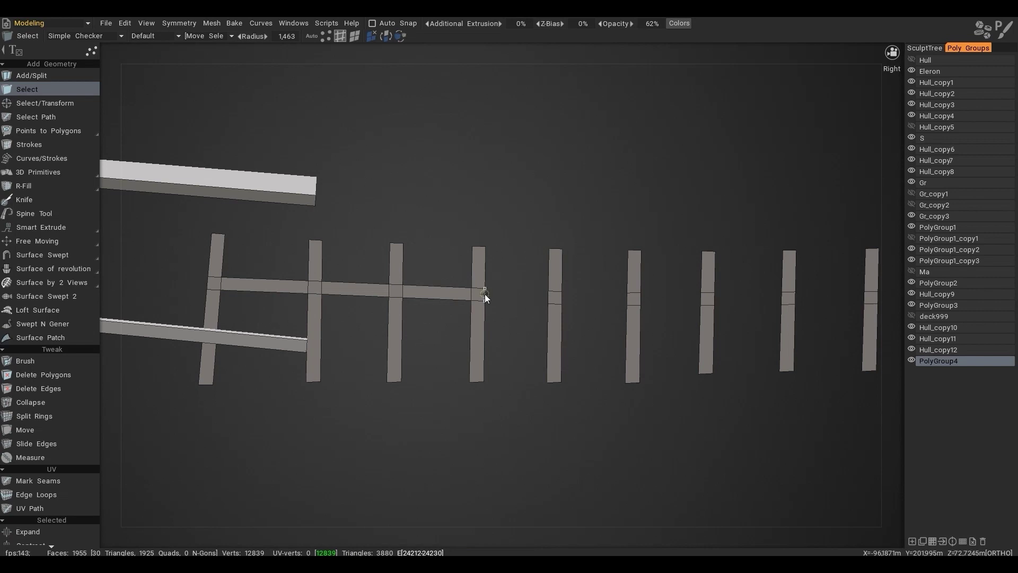
pyautogui.click(548, 295)
pyautogui.click(628, 297)
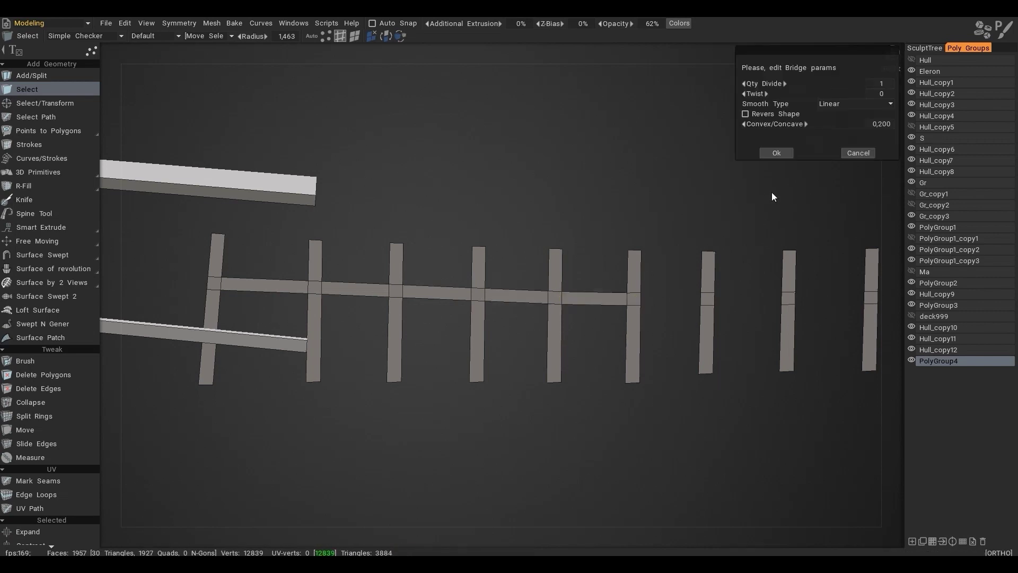
pyautogui.click(701, 298)
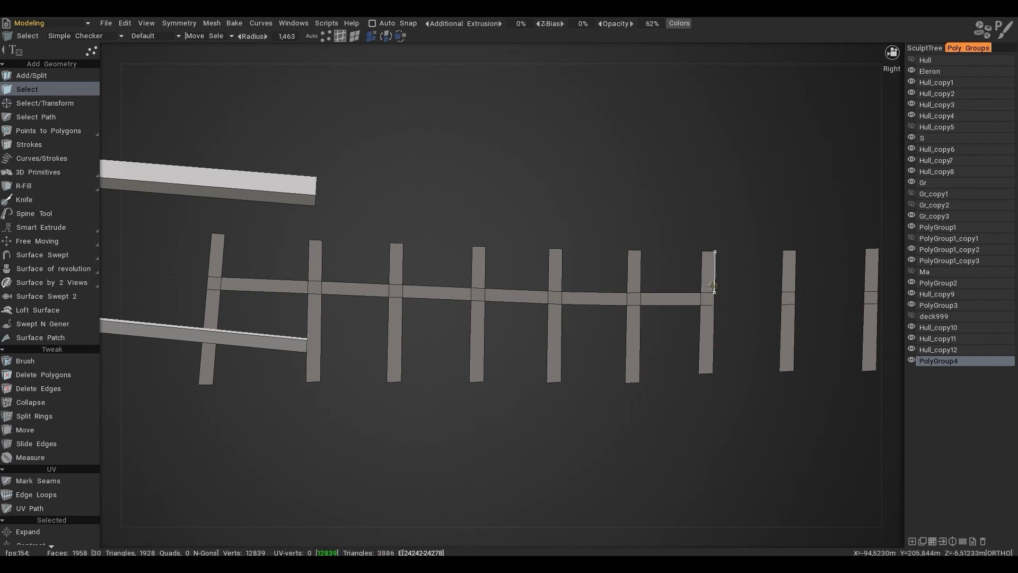
pyautogui.click(781, 298)
pyautogui.press('b')
pyautogui.click(777, 153)
# - Extend the middle rail from the eighth post to the tenth by bridging their facing middle edges
pyautogui.moveTo(745, 212); pyautogui.dragTo(373, 194, button='middle')
pyautogui.click(421, 280)
pyautogui.click(490, 280)
pyautogui.press('b')
pyautogui.click(786, 155)
pyautogui.click(504, 279)
pyautogui.click(565, 279)
pyautogui.hotkey('shift', 'b')
pyautogui.click(777, 153)
# - Extend the middle rail from the tenth post to the thirteenth by bridging their facing middle edges
pyautogui.click(579, 279)
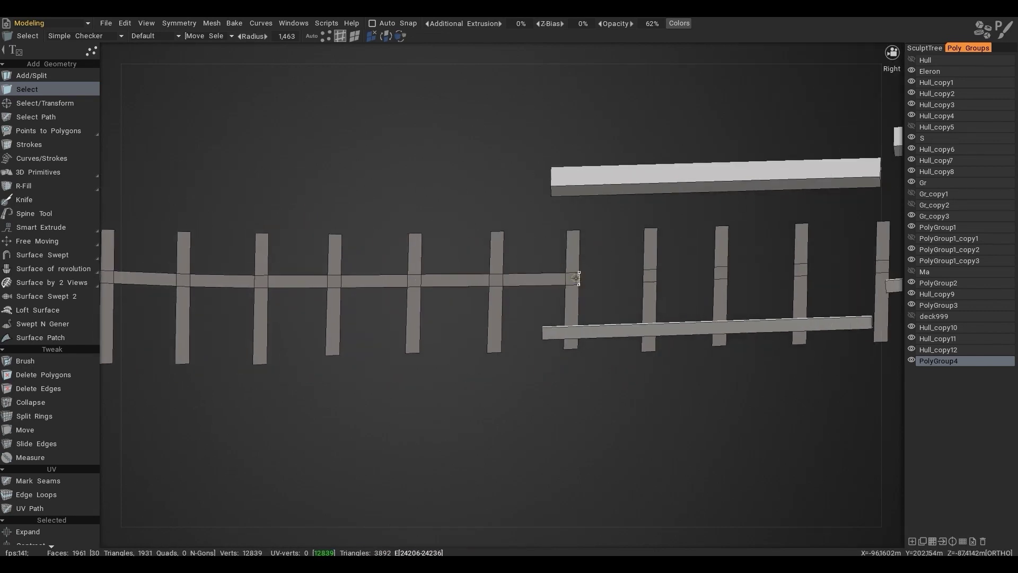
pyautogui.click(644, 276)
pyautogui.hotkey('shift', 'b')
pyautogui.press('Return')
pyautogui.click(720, 267)
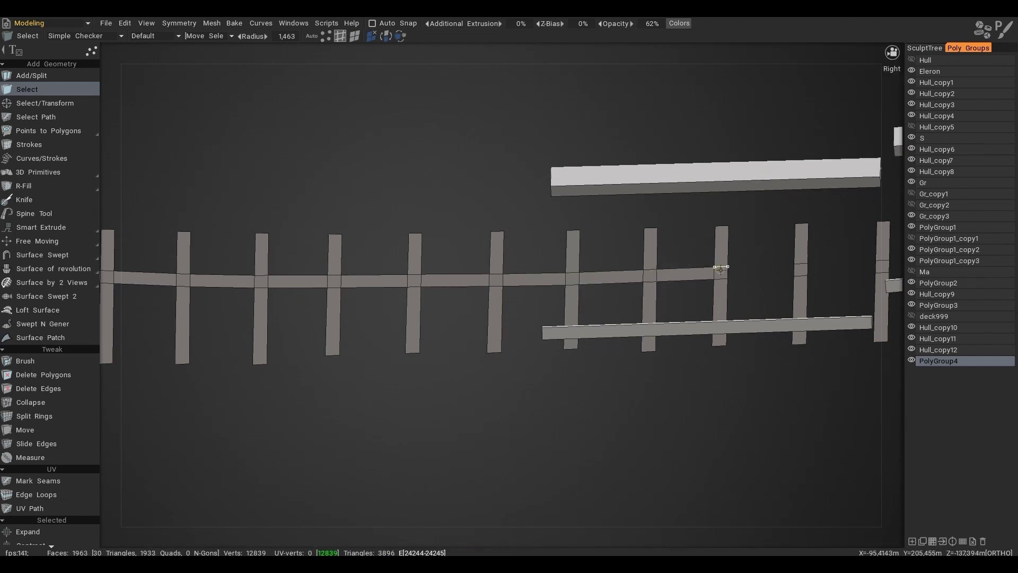
pyautogui.click(795, 269)
pyautogui.hotkey('shift', 'b')
pyautogui.click(777, 155)
# - Bridge the middle edges of the remaining posts toward the stern to complete the connecting rail
pyautogui.scroll(-4, 684, 176)
pyautogui.moveTo(680, 177); pyautogui.dragTo(503, 169, button='middle')
pyautogui.scroll(4, 456, 233)
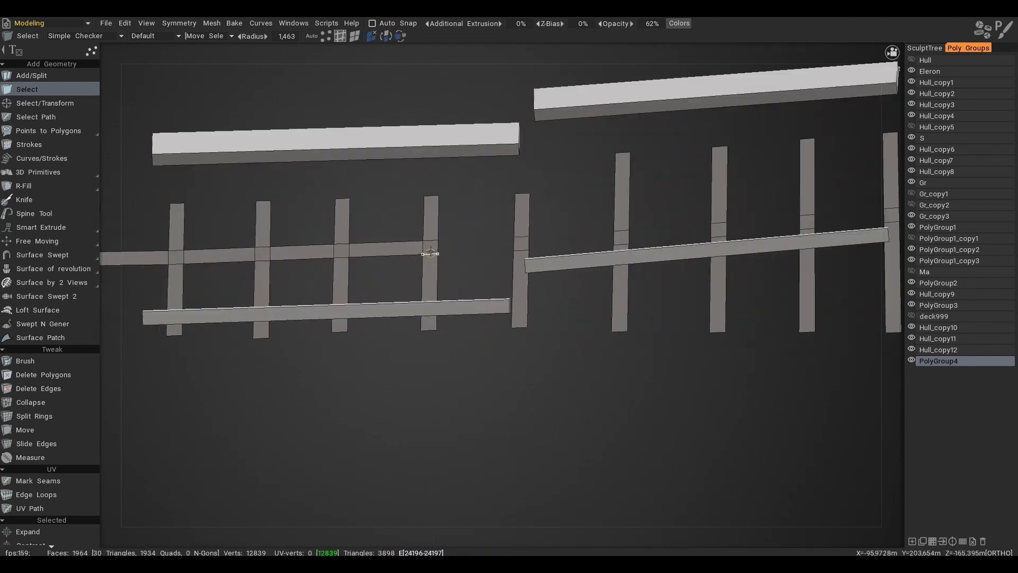
pyautogui.hotkey('shift', 'b')
pyautogui.click(777, 154)
pyautogui.click(711, 230)
pyautogui.click(727, 229)
pyautogui.click(799, 222)
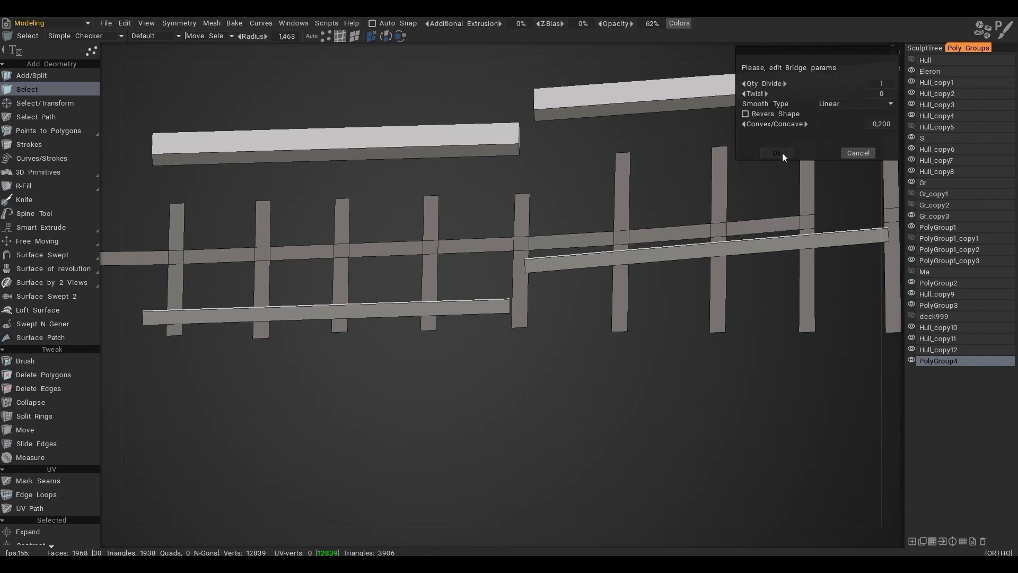
pyautogui.moveTo(869, 185); pyautogui.dragTo(529, 219, button='middle')
pyautogui.click(543, 248)
pyautogui.press('Return')
# - Select all faces of the post-and-rail frame and extrude them to give the frame thickness
pyautogui.click(354, 36)
pyautogui.moveTo(128, 153); pyautogui.dragTo(823, 479)
pyautogui.press('e')
pyautogui.moveTo(612, 307); pyautogui.dragTo(580, 205)
pyautogui.keyDown('alt'); pyautogui.moveTo(580, 205); pyautogui.dragTo(673, 227, button='middle'); pyautogui.keyUp('alt')
# - Make the hidden Hull, deck999, Ma, PolyGroup1_copy1 and Gr_copy1 groups visible again
pyautogui.scroll(-2, 673, 227)
pyautogui.click(911, 59)
pyautogui.click(911, 315)
pyautogui.click(912, 271)
pyautogui.click(911, 237)
pyautogui.click(912, 193)
pyautogui.scroll(-5, 450, 158)
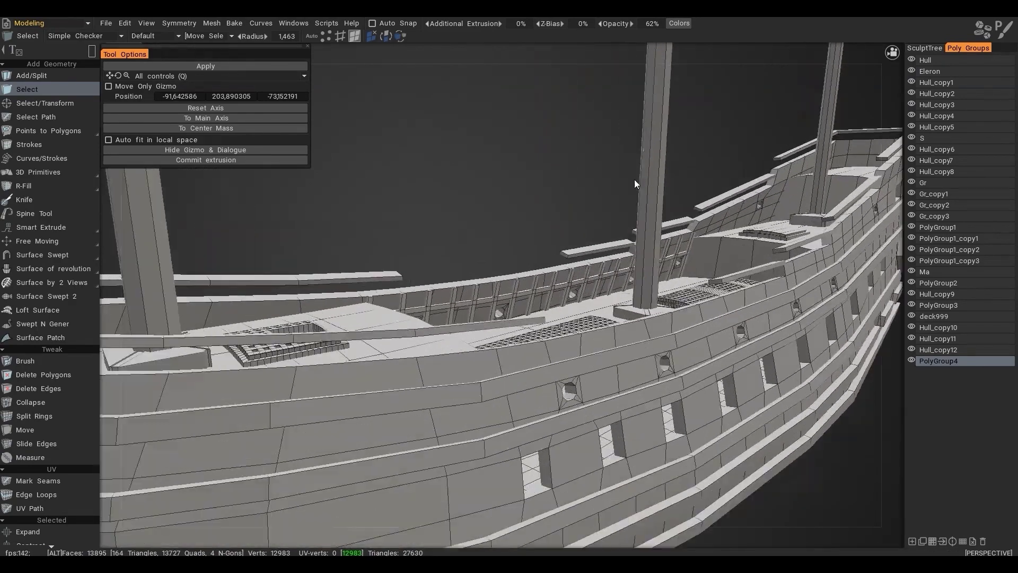
pyautogui.scroll(5, 450, 158)
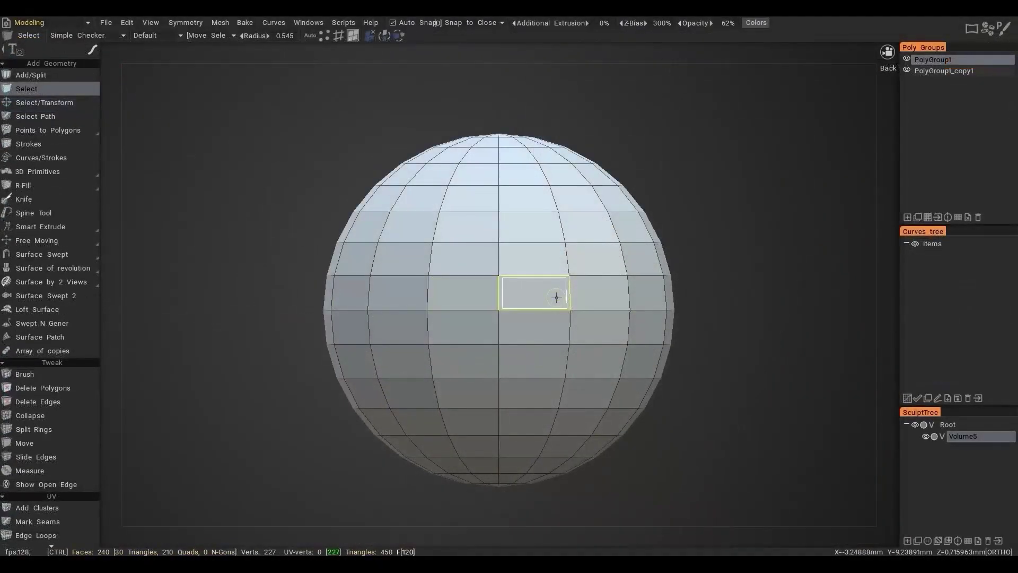
# - Select the two rings of vertical edges around the sphere's equator and convert the selection to faces
pyautogui.click(338, 36)
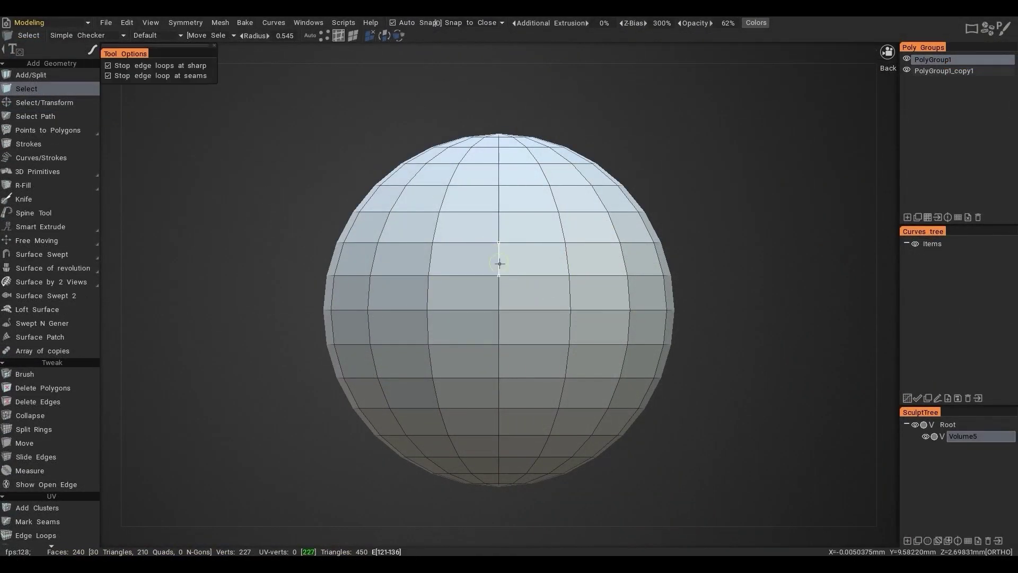
pyautogui.click(499, 328)
pyautogui.keyDown('ctrl'); pyautogui.click(525, 310); pyautogui.keyUp('ctrl')
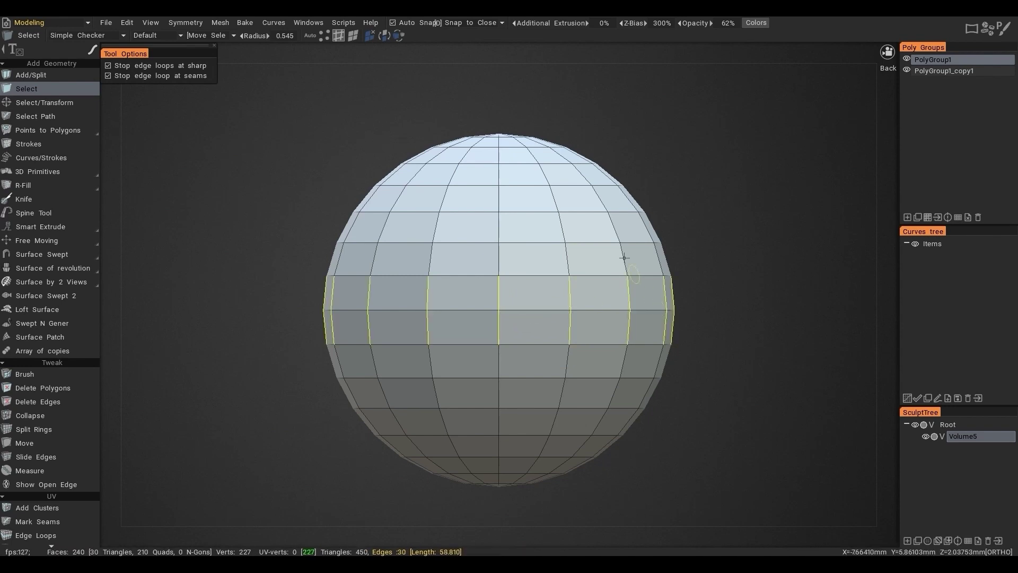
pyautogui.click(353, 36)
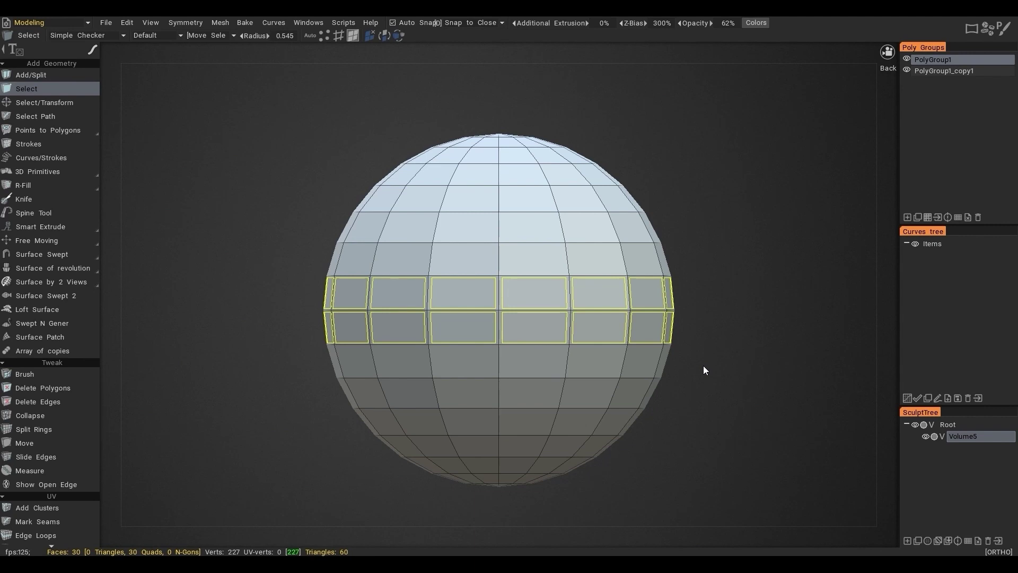
# - Clone the selected equatorial faces in place into a new group without snapping them to the reference mesh
pyautogui.press('space')
pyautogui.click(667, 469)
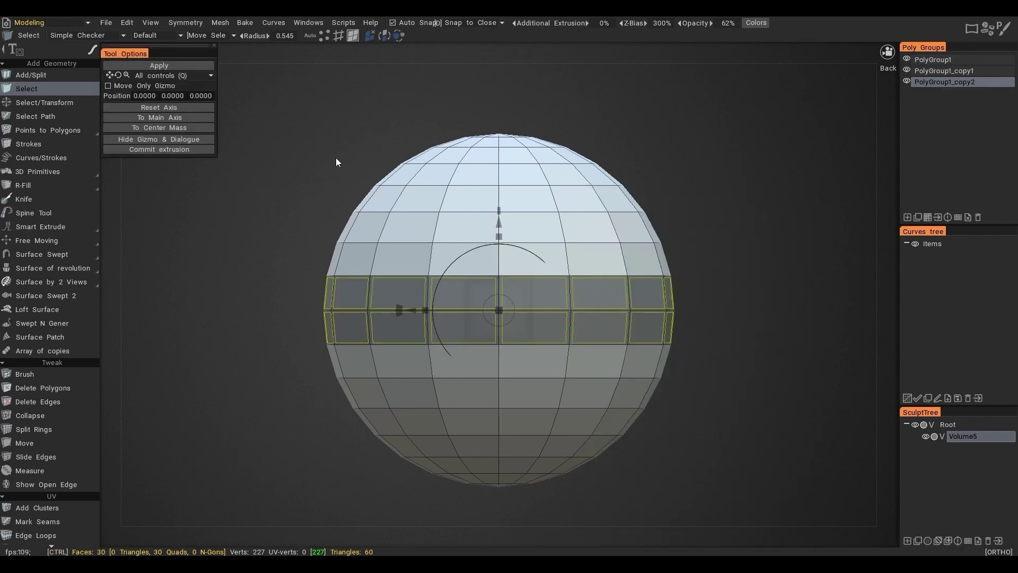
pyautogui.click(167, 66)
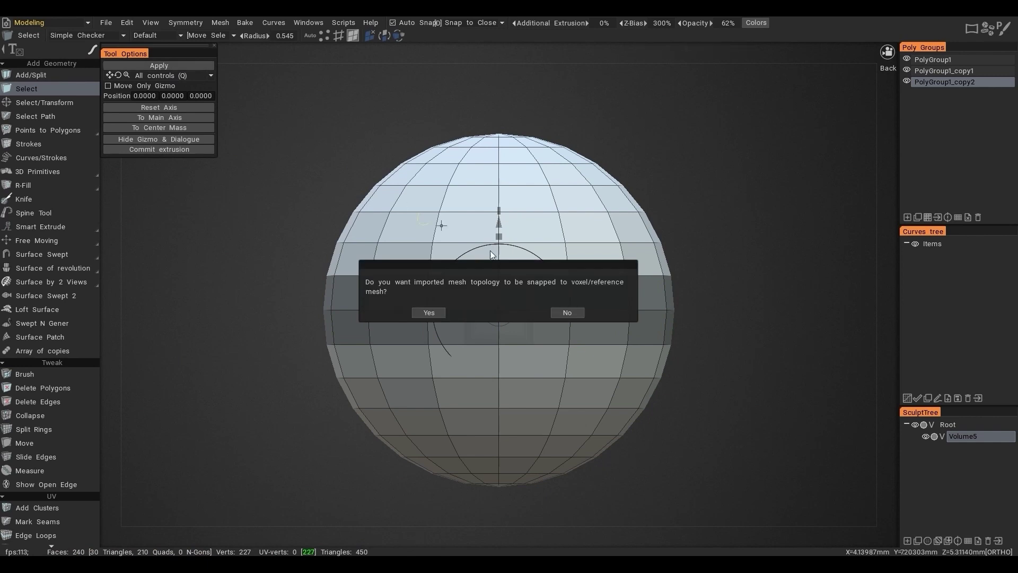
pyautogui.click(565, 313)
# - Select the cloned equatorial band's faces and apply Shell outward to form a thick ring around the sphere
pyautogui.click(927, 218)
pyautogui.press('space')
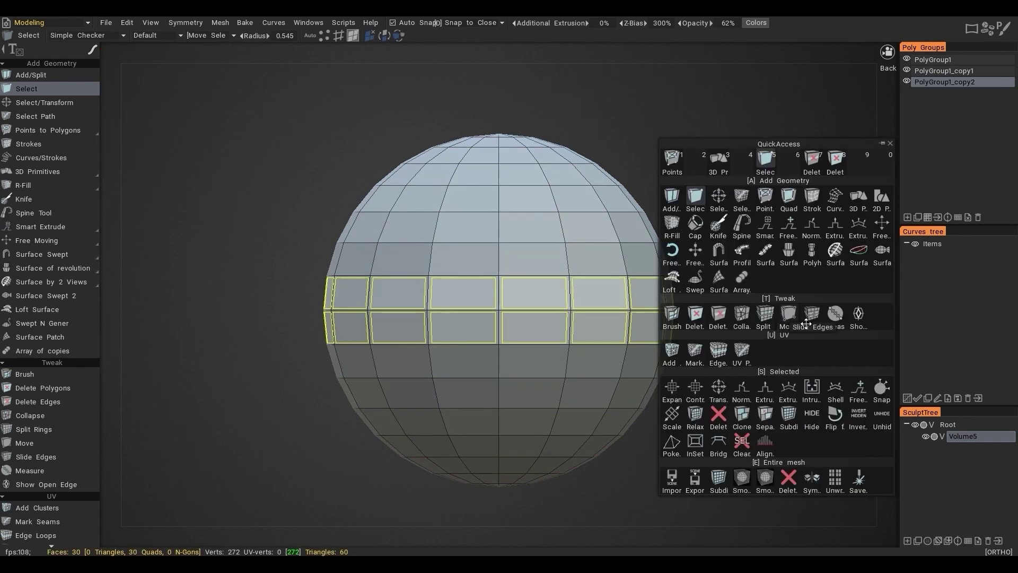
pyautogui.click(835, 394)
pyautogui.moveTo(553, 321); pyautogui.dragTo(543, 361)
pyautogui.moveTo(582, 282); pyautogui.dragTo(583, 284)
pyautogui.keyDown('alt'); pyautogui.moveTo(584, 283); pyautogui.dragTo(538, 321, button='middle'); pyautogui.keyUp('alt')
pyautogui.keyDown('alt'); pyautogui.moveTo(538, 321); pyautogui.dragTo(532, 307, button='right'); pyautogui.keyUp('alt')
pyautogui.hotkey('ctrl', 'd')
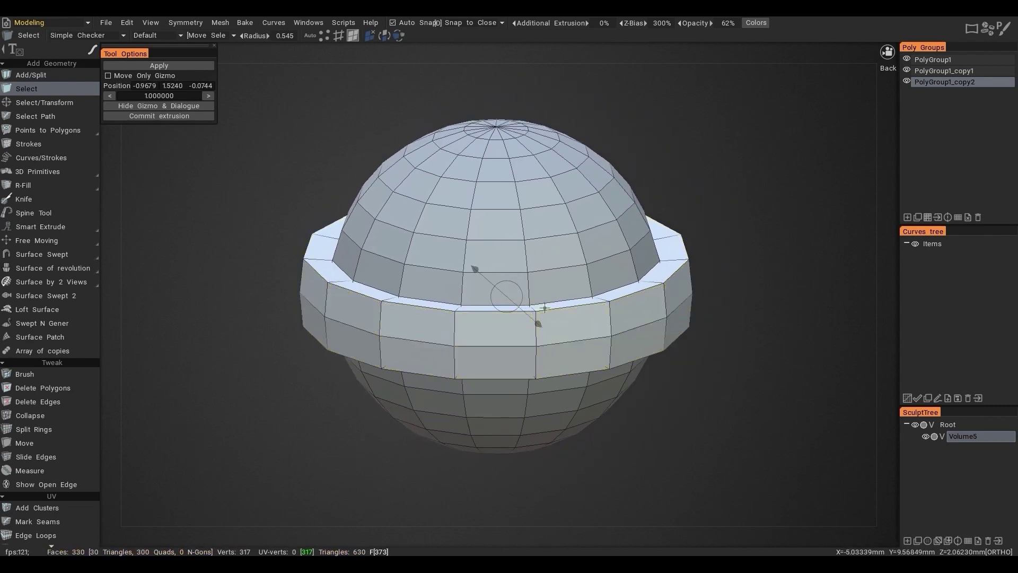
pyautogui.press('Escape')
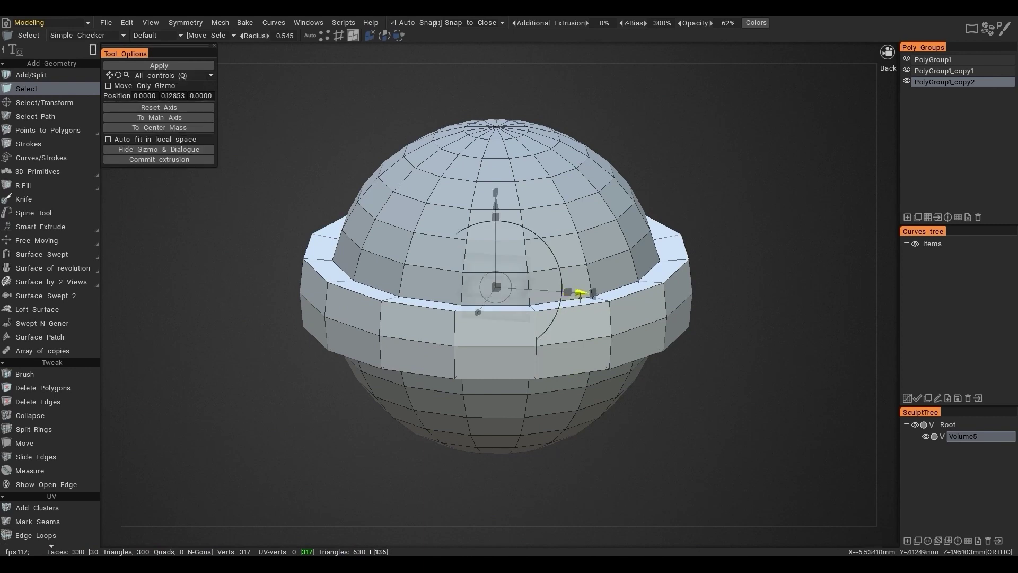
pyautogui.moveTo(593, 294)
pyautogui.mouseDown()
pyautogui.moveTo(579, 330)
pyautogui.moveTo(454, 427)
pyautogui.moveTo(447, 267)
pyautogui.moveTo(509, 250)
pyautogui.moveTo(541, 276)
pyautogui.moveTo(524, 398)
pyautogui.moveTo(466, 382)
pyautogui.moveTo(462, 364)
pyautogui.mouseUp()
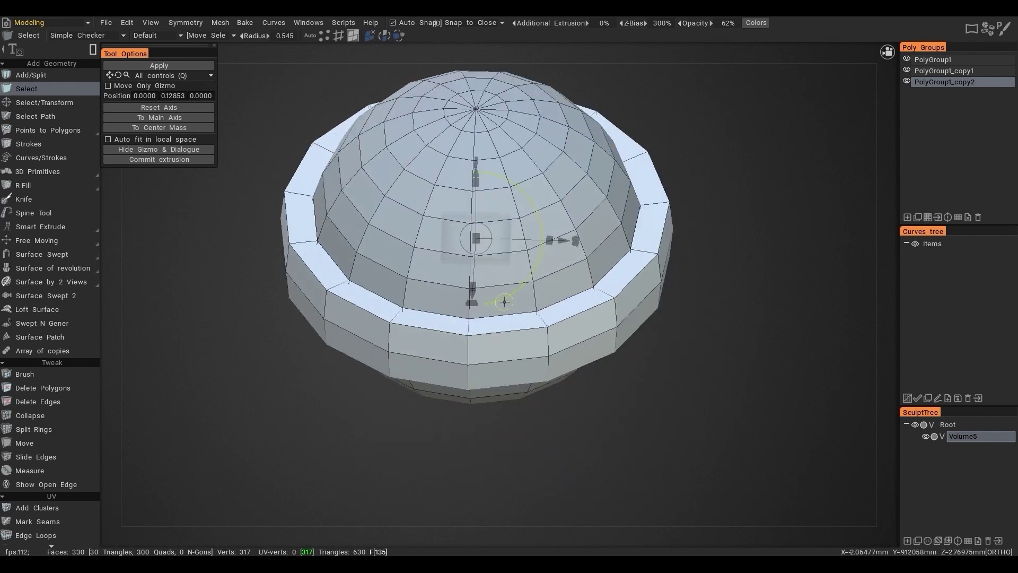
pyautogui.moveTo(568, 239); pyautogui.dragTo(469, 223)
pyautogui.keyDown('alt'); pyautogui.moveTo(467, 366); pyautogui.dragTo(678, 335); pyautogui.keyUp('alt')
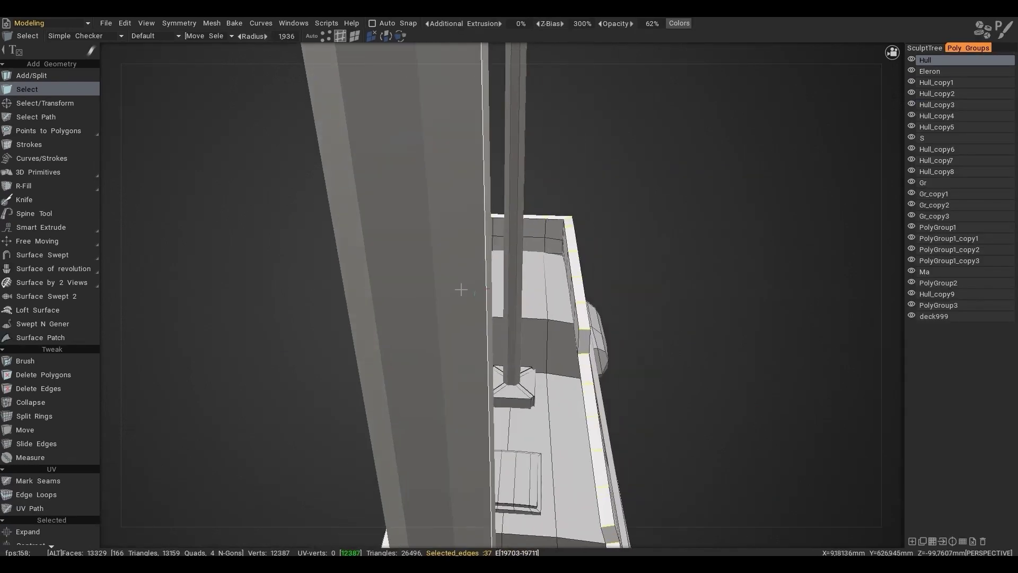
# - Select the cross edges along the hull's top rims on both sides, convert them to faces and adjust the face selection
pyautogui.keyDown('alt'); pyautogui.moveTo(462, 291); pyautogui.dragTo(488, 296); pyautogui.keyUp('alt')
pyautogui.moveTo(537, 404); pyautogui.dragTo(561, 462)
pyautogui.keyDown('alt'); pyautogui.moveTo(561, 463); pyautogui.dragTo(337, 286, button='middle'); pyautogui.keyUp('alt')
pyautogui.scroll(3, 336, 287)
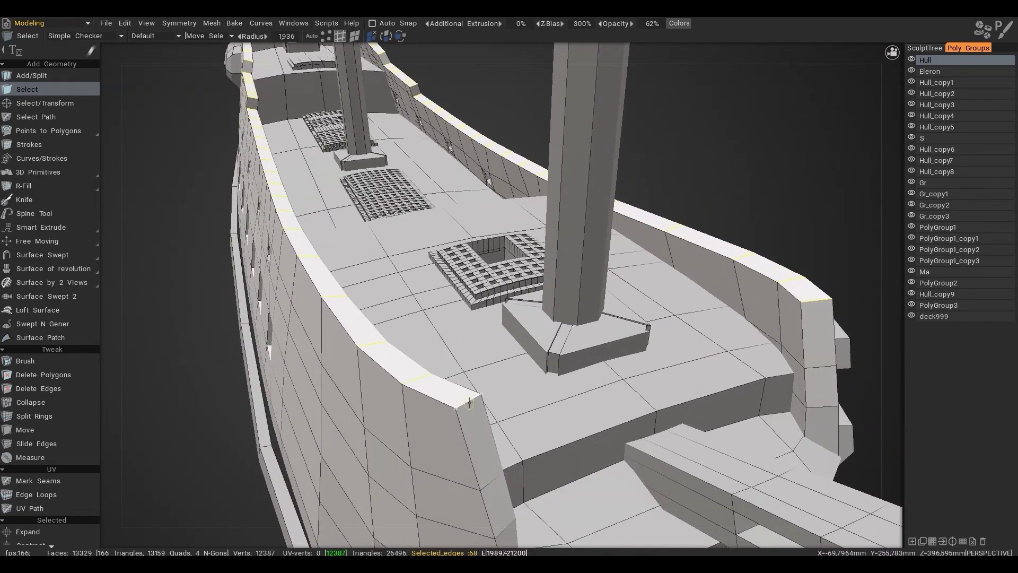
pyautogui.click(354, 36)
pyautogui.keyDown('alt'); pyautogui.moveTo(504, 228); pyautogui.dragTo(382, 240); pyautogui.keyUp('alt')
pyautogui.scroll(-3, 360, 235)
pyautogui.keyDown('ctrl'); pyautogui.click(227, 363); pyautogui.keyUp('ctrl')
# - Clone the selected rim faces, raise the copy slightly and apply it without snapping to the reference mesh
pyautogui.press('space')
pyautogui.click(374, 407)
pyautogui.moveTo(471, 120); pyautogui.dragTo(470, 114)
pyautogui.press('Return')
pyautogui.click(579, 313)
# - Move the cloned rim strips of Hull_copy10 higher above the hull's rims
pyautogui.moveTo(505, 255)
pyautogui.keyDown('alt'); pyautogui.mouseDown()
pyautogui.moveTo(448, 219)
pyautogui.moveTo(486, 225)
pyautogui.mouseUp(); pyautogui.keyUp('alt')
pyautogui.keyDown('alt'); pyautogui.moveTo(487, 224); pyautogui.dragTo(477, 276, button='middle'); pyautogui.keyUp('alt')
pyautogui.keyDown('alt'); pyautogui.moveTo(477, 276); pyautogui.dragTo(530, 281, button='right'); pyautogui.keyUp('alt')
pyautogui.keyDown('alt'); pyautogui.moveTo(530, 281); pyautogui.dragTo(562, 265); pyautogui.keyUp('alt')
pyautogui.keyDown('alt'); pyautogui.moveTo(562, 265); pyautogui.dragTo(597, 284, button='right'); pyautogui.keyUp('alt')
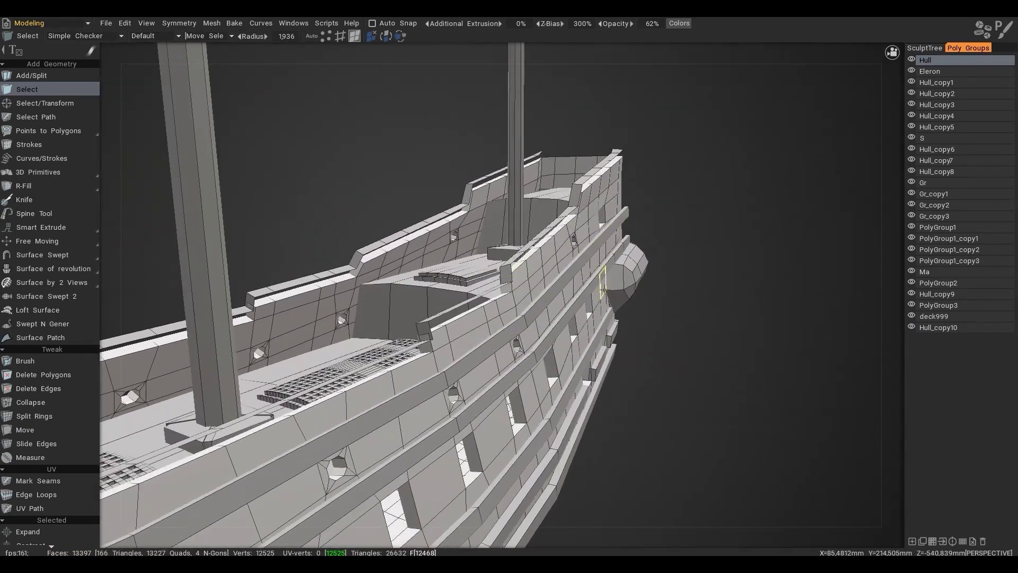
pyautogui.press('h')
pyautogui.press('t')
pyautogui.moveTo(229, 205); pyautogui.dragTo(227, 188)
# - Delete the steep connecting polygons at the height steps of the raised rim strips to separate the rail sections
pyautogui.moveTo(456, 265)
pyautogui.keyDown('alt'); pyautogui.mouseDown()
pyautogui.moveTo(405, 237)
pyautogui.moveTo(419, 241)
pyautogui.mouseUp(); pyautogui.keyUp('alt')
pyautogui.press('space')
pyautogui.click(291, 262)
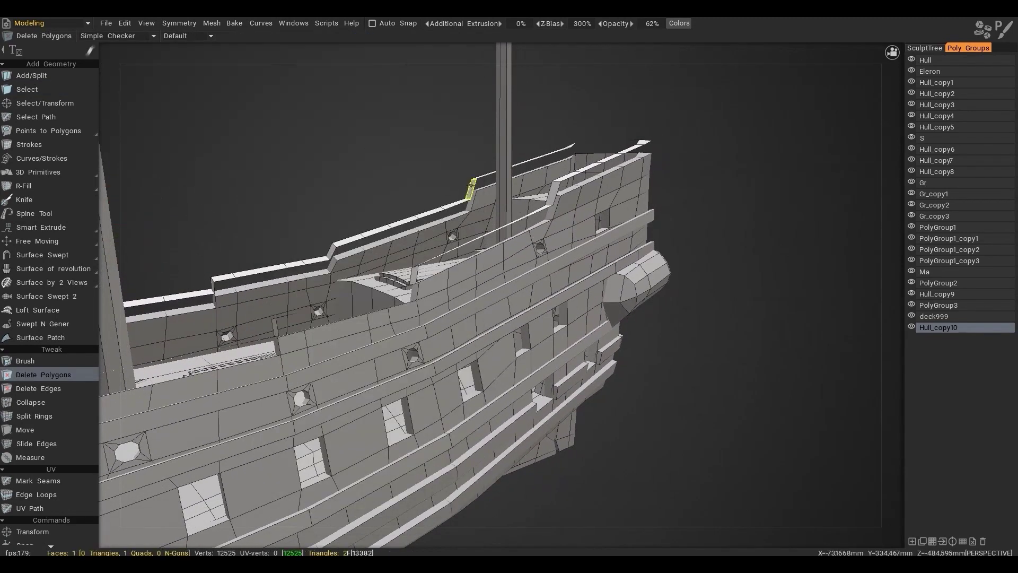
pyautogui.click(471, 190)
pyautogui.keyDown('alt'); pyautogui.moveTo(551, 193); pyautogui.dragTo(527, 176); pyautogui.keyUp('alt')
pyautogui.click(527, 177)
pyautogui.keyDown('alt'); pyautogui.moveTo(424, 228); pyautogui.dragTo(418, 232); pyautogui.keyUp('alt')
pyautogui.click(320, 235)
# - Apply Shell to the separated rim strips to give the handrails thickness
pyautogui.press('space')
pyautogui.click(247, 115)
pyautogui.keyDown('alt'); pyautogui.moveTo(478, 213); pyautogui.dragTo(547, 239); pyautogui.keyUp('alt')
pyautogui.press('space')
pyautogui.click(649, 356)
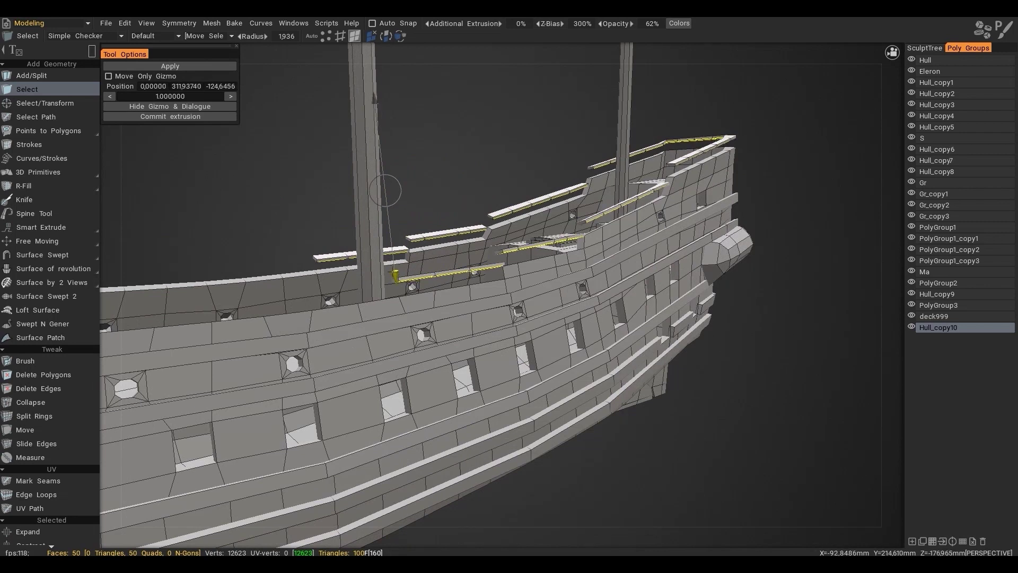
pyautogui.moveTo(385, 193); pyautogui.dragTo(385, 184)
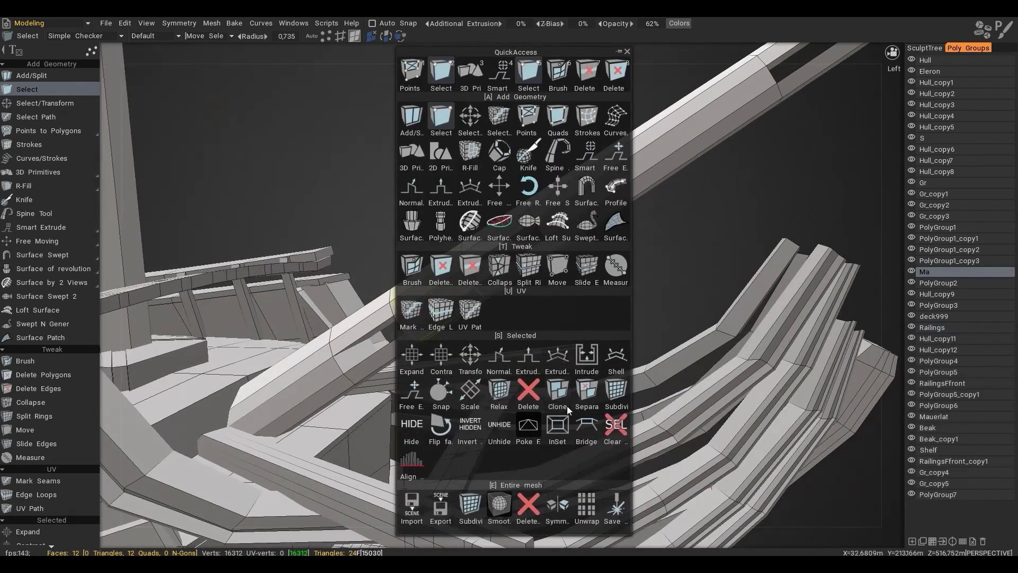
# - Clone the selected ring of bowsprit faces in place into a new group without snapping
pyautogui.click(546, 378)
pyautogui.click(227, 68)
pyautogui.click(571, 314)
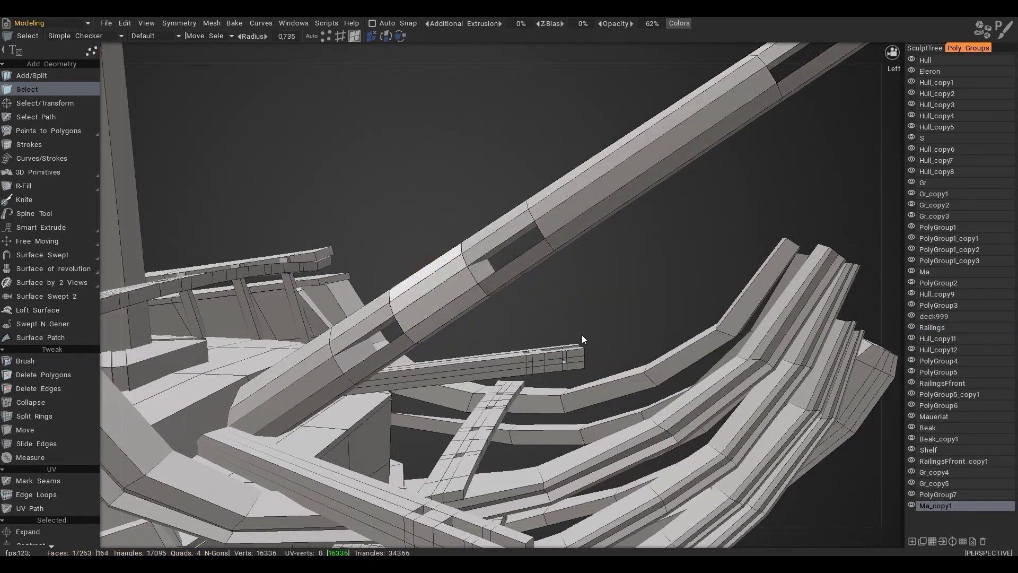
# - Scale the cloned band down along the bowsprit's length so it is shorter than the original section
pyautogui.press('t')
pyautogui.keyDown('alt'); pyautogui.moveTo(479, 313); pyautogui.dragTo(511, 302); pyautogui.keyUp('alt')
pyautogui.scroll(3, 511, 303)
pyautogui.moveTo(522, 262); pyautogui.dragTo(492, 282)
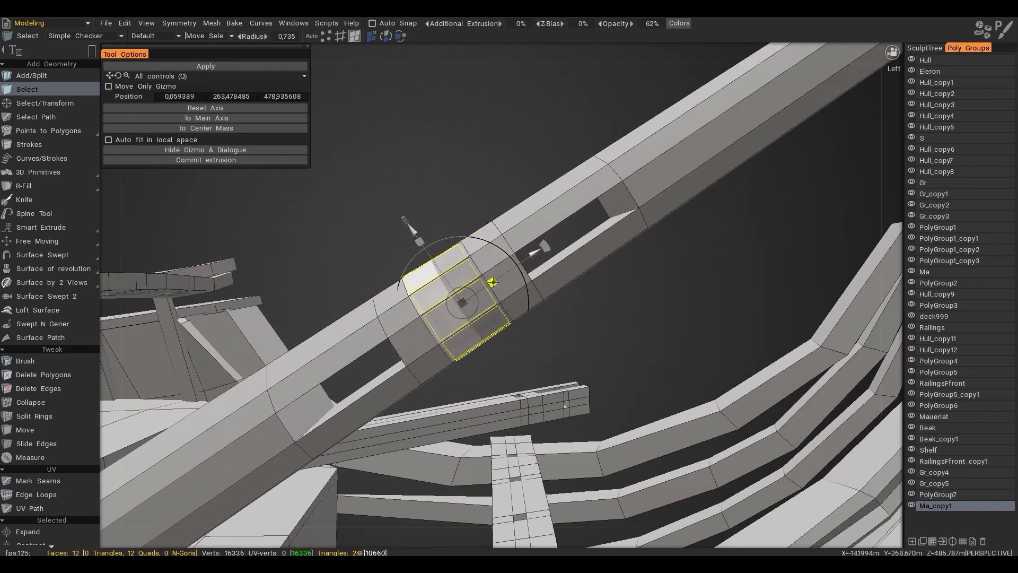
# - Apply Shell outward to the cloned band to form a thick collar around the bowsprit
pyautogui.press('space')
pyautogui.click(559, 372)
pyautogui.moveTo(546, 298); pyautogui.dragTo(397, 314)
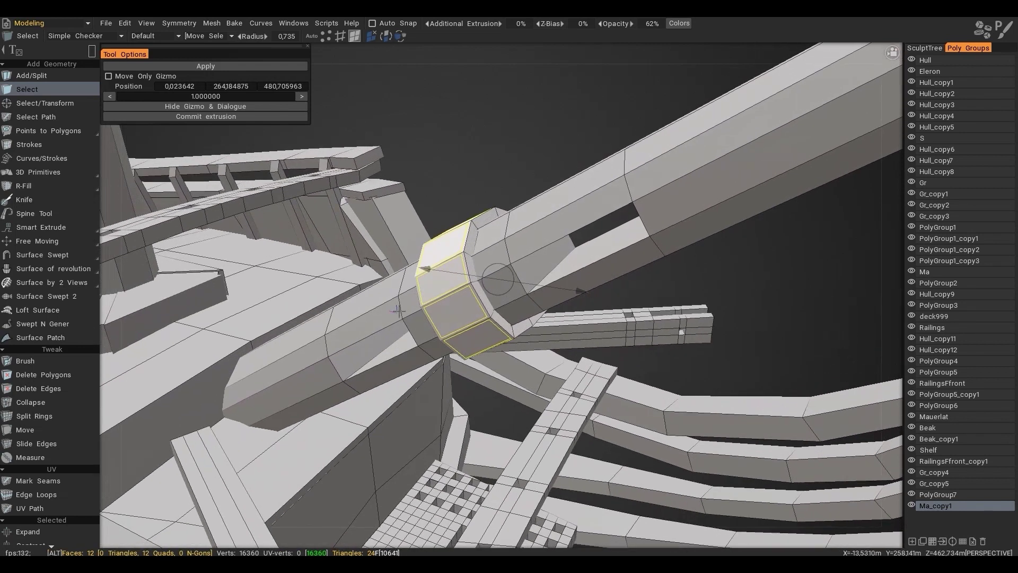
# - Split the bowsprit collar with an edge ring running around its middle
pyautogui.scroll(1, 396, 313)
pyautogui.press('space')
pyautogui.click(460, 311)
pyautogui.keyDown('alt'); pyautogui.moveTo(459, 311); pyautogui.dragTo(507, 298); pyautogui.keyUp('alt')
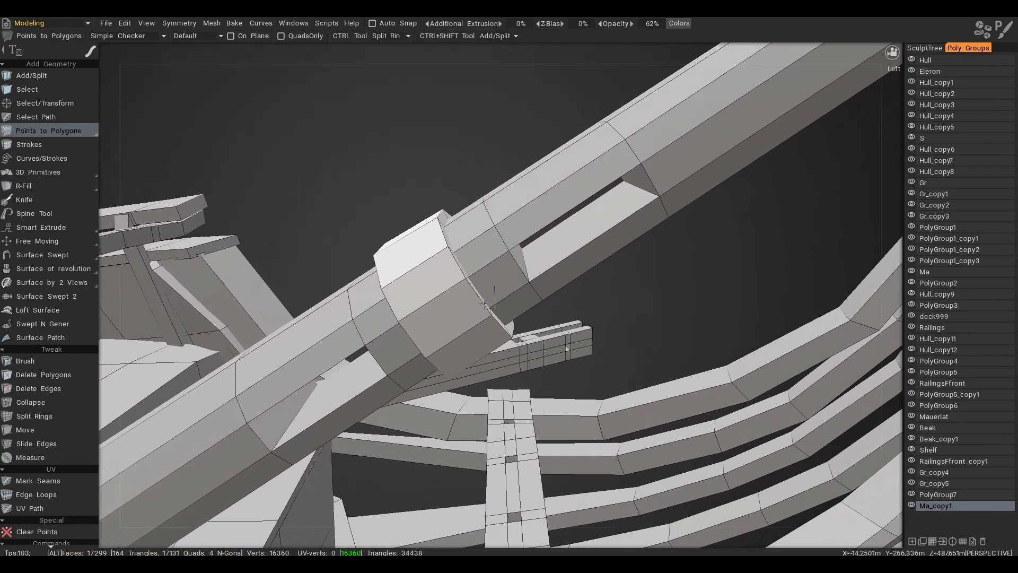
pyautogui.keyDown('ctrl'); pyautogui.click(442, 328); pyautogui.keyUp('ctrl')
# - Select the narrow ring of faces around the bowsprit collar and adjust its shape
pyautogui.press('space')
pyautogui.keyDown('alt'); pyautogui.moveTo(456, 327); pyautogui.dragTo(418, 287); pyautogui.keyUp('alt')
pyautogui.click(422, 321)
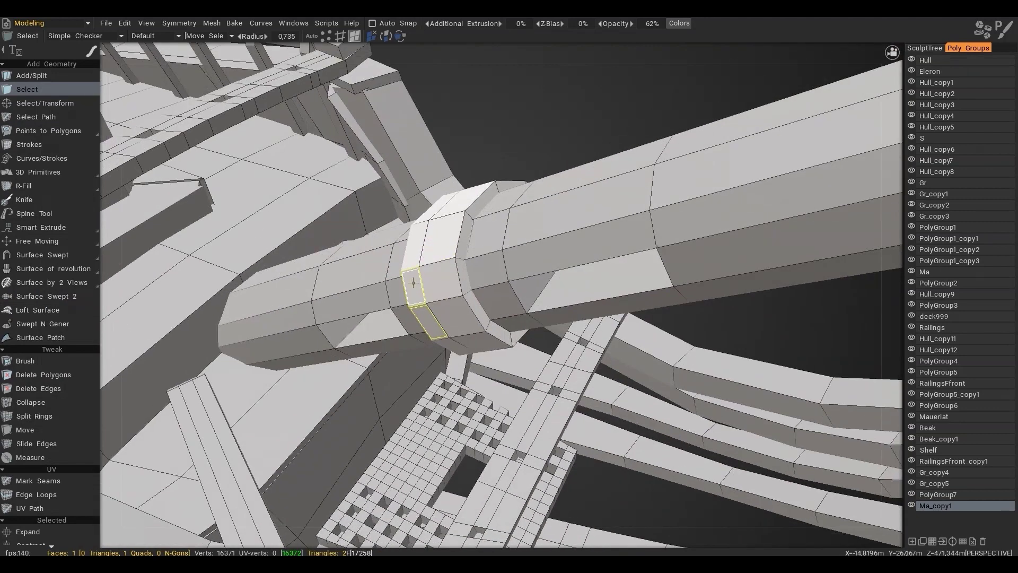
pyautogui.keyDown('alt'); pyautogui.moveTo(437, 205); pyautogui.dragTo(432, 249); pyautogui.keyUp('alt')
pyautogui.click(512, 259)
pyautogui.keyDown('alt'); pyautogui.moveTo(511, 260); pyautogui.dragTo(484, 277); pyautogui.keyUp('alt')
pyautogui.click(484, 277)
pyautogui.click(491, 315)
pyautogui.keyDown('alt'); pyautogui.moveTo(491, 315); pyautogui.dragTo(553, 269); pyautogui.keyUp('alt')
pyautogui.press('e')
pyautogui.moveTo(484, 297); pyautogui.dragTo(504, 297)
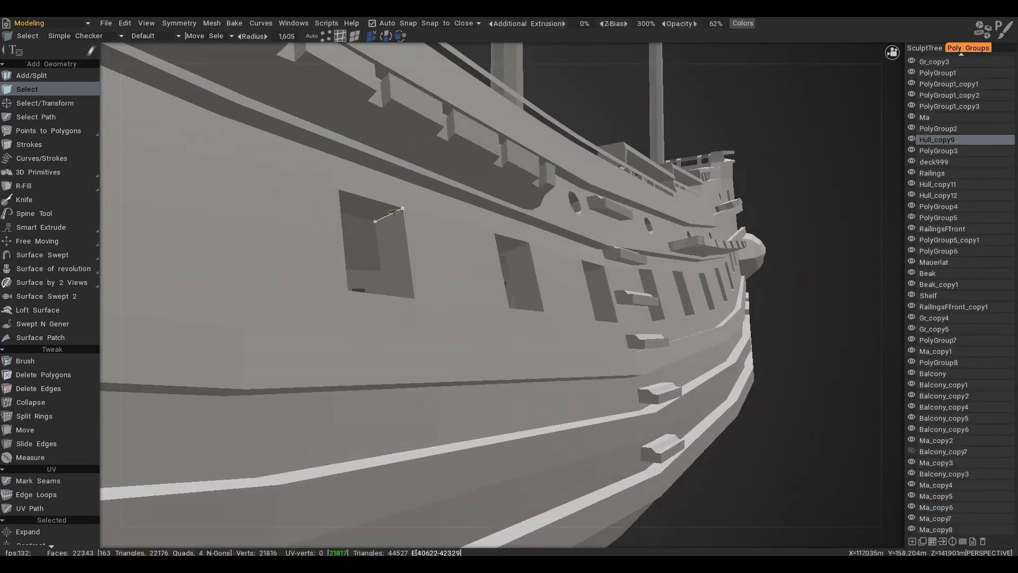
# - Select one edge inside each gun port along the hull and expand the selection to the ports' inner side faces
pyautogui.click(703, 274)
pyautogui.keyDown('alt'); pyautogui.moveTo(703, 275); pyautogui.dragTo(547, 210); pyautogui.keyUp('alt')
pyautogui.click(548, 237)
pyautogui.click(606, 241)
pyautogui.keyDown('alt'); pyautogui.moveTo(606, 241); pyautogui.dragTo(504, 246); pyautogui.keyUp('alt')
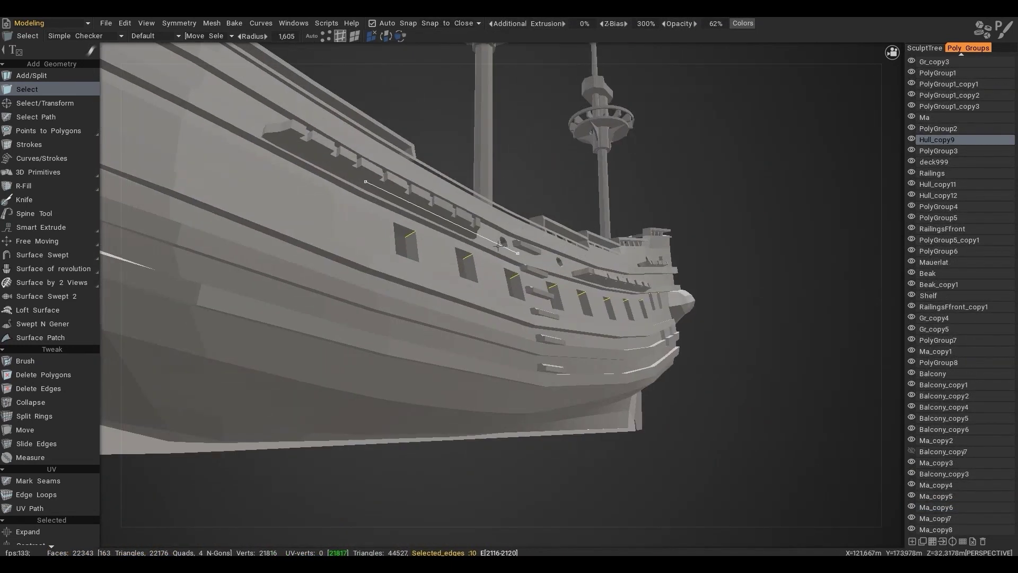
pyautogui.keyDown('alt'); pyautogui.moveTo(513, 202); pyautogui.dragTo(510, 234); pyautogui.keyUp('alt')
pyautogui.click(354, 37)
# - Clone the selected inner faces of the gun ports in place into a new group
pyautogui.keyDown('alt'); pyautogui.moveTo(504, 302); pyautogui.dragTo(520, 325); pyautogui.keyUp('alt')
pyautogui.press('space')
pyautogui.click(513, 366)
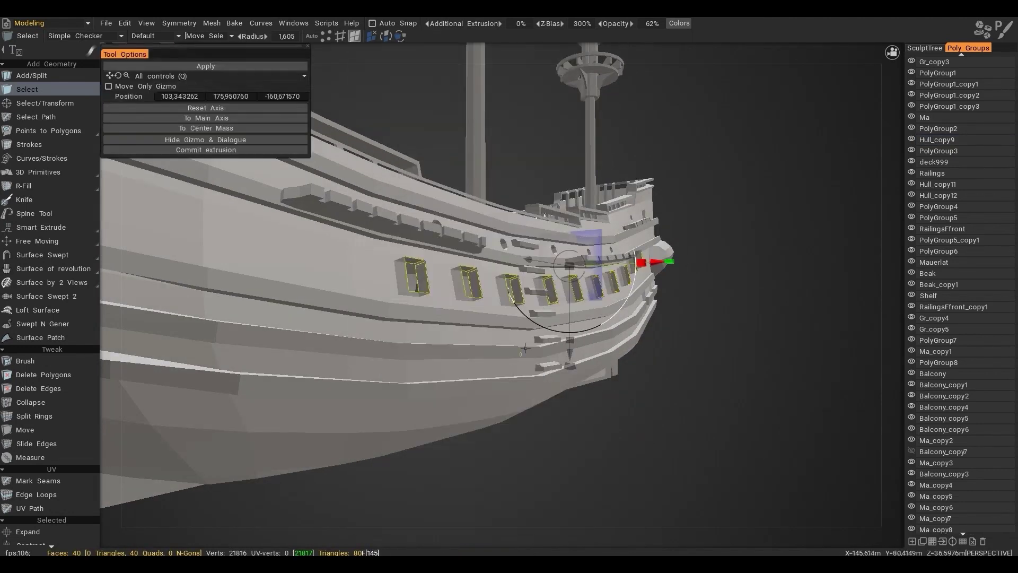
pyautogui.click(229, 68)
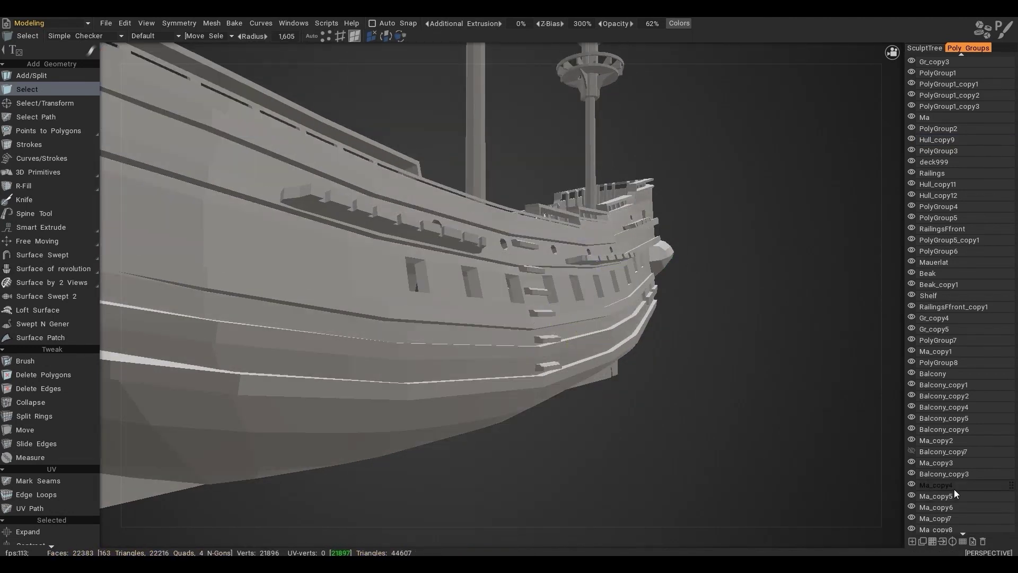
# - Select the cloned gun port faces and apply Shell to thicken them into port frames
pyautogui.scroll(-2, 938, 495)
pyautogui.click(932, 541)
pyautogui.press('space')
pyautogui.click(782, 368)
pyautogui.keyDown('alt'); pyautogui.moveTo(742, 356); pyautogui.dragTo(694, 340); pyautogui.keyUp('alt')
pyautogui.scroll(4, 551, 286)
pyautogui.moveTo(680, 252); pyautogui.dragTo(700, 255)
pyautogui.click(229, 67)
# - Clone the inner faces of the remaining hull openings in place into a new group
pyautogui.keyDown('alt'); pyautogui.moveTo(689, 340); pyautogui.dragTo(594, 340); pyautogui.keyUp('alt')
pyautogui.scroll(3, 424, 296)
pyautogui.press('space')
pyautogui.click(545, 363)
pyautogui.click(229, 66)
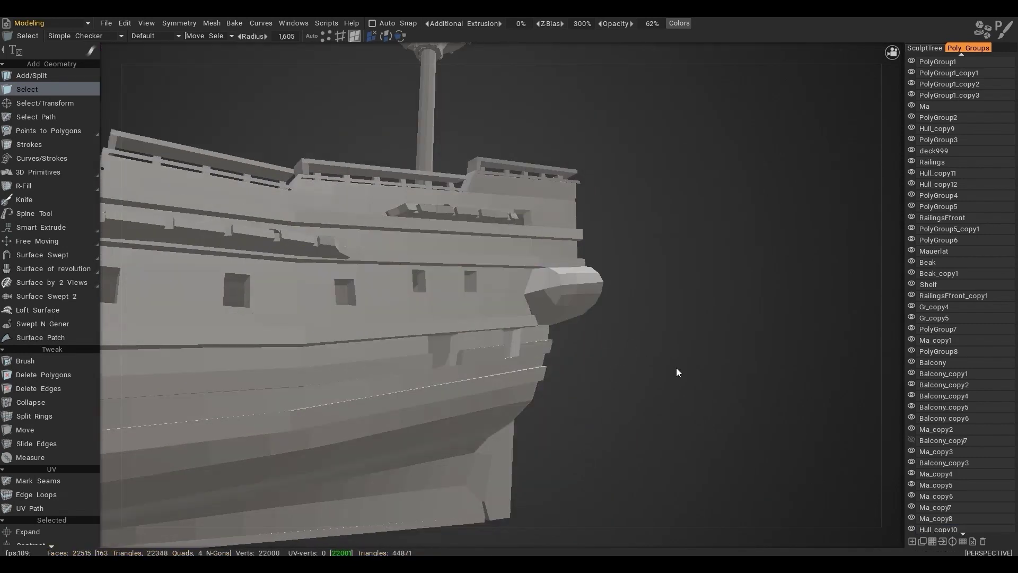
# - Select the second set of cloned opening faces and apply Shell to form their frames
pyautogui.scroll(-2, 938, 504)
pyautogui.click(932, 541)
pyautogui.press('space')
pyautogui.click(798, 376)
pyautogui.keyDown('alt'); pyautogui.moveTo(796, 371); pyautogui.dragTo(758, 334); pyautogui.keyUp('alt')
pyautogui.scroll(3, 610, 238)
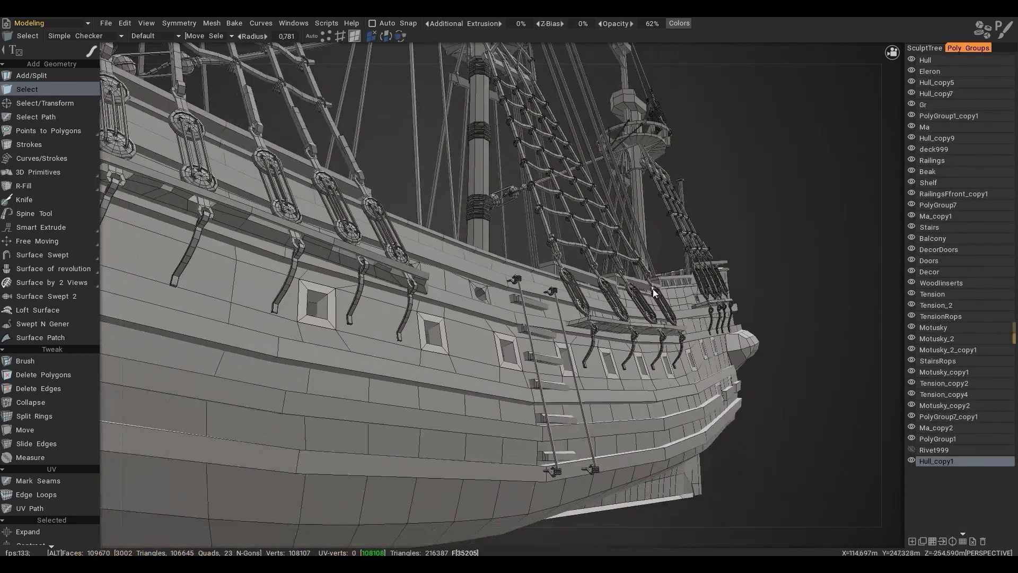
# - Select the gun port frame faces of the Hull_copy1 group for transforming and align the gizmo to the main axis
pyautogui.keyDown('alt'); pyautogui.moveTo(626, 286); pyautogui.dragTo(681, 318); pyautogui.keyUp('alt')
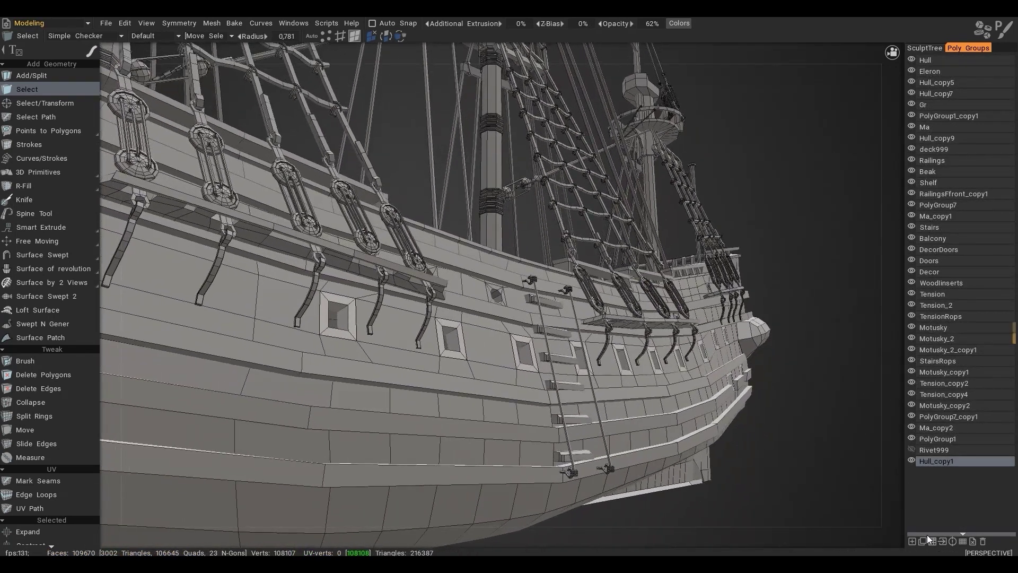
pyautogui.press('q')
pyautogui.click(206, 118)
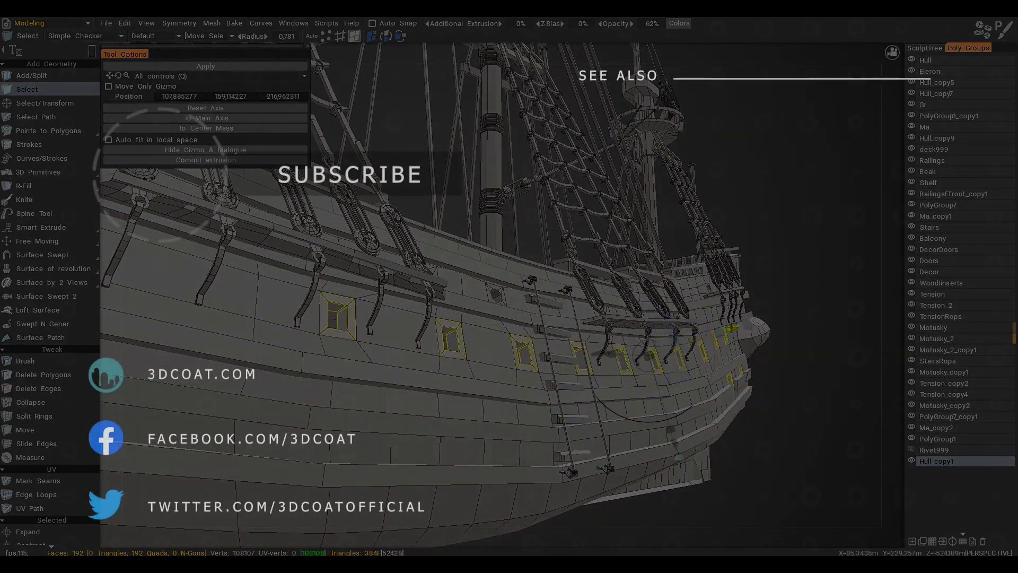
# - Make the hidden Rivet999 group visible
pyautogui.click(911, 451)
pyautogui.keyDown('alt'); pyautogui.moveTo(711, 371); pyautogui.dragTo(684, 360); pyautogui.keyUp('alt')
pyautogui.keyDown('alt'); pyautogui.moveTo(684, 360); pyautogui.dragTo(662, 320, button='right'); pyautogui.keyUp('alt')
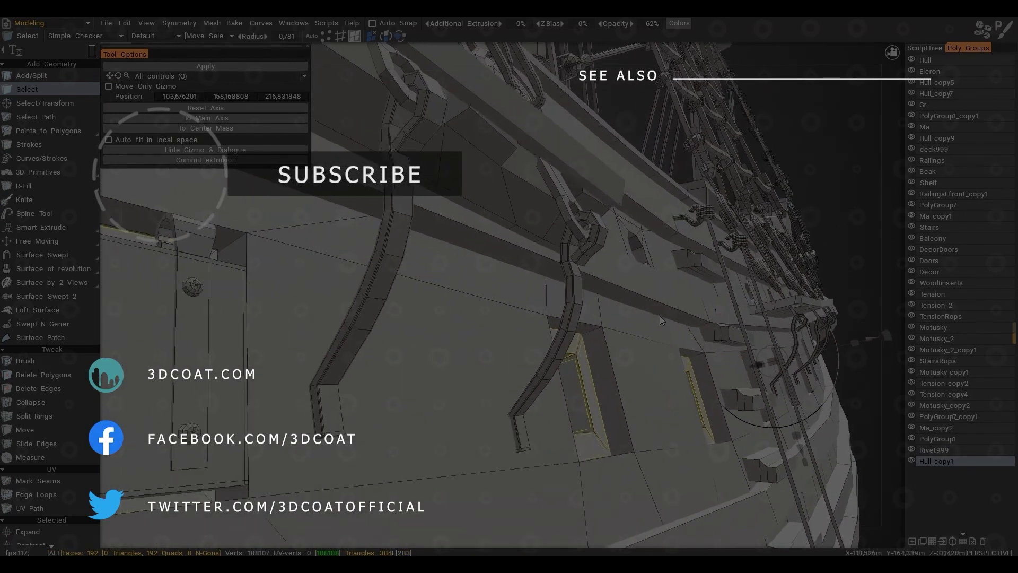